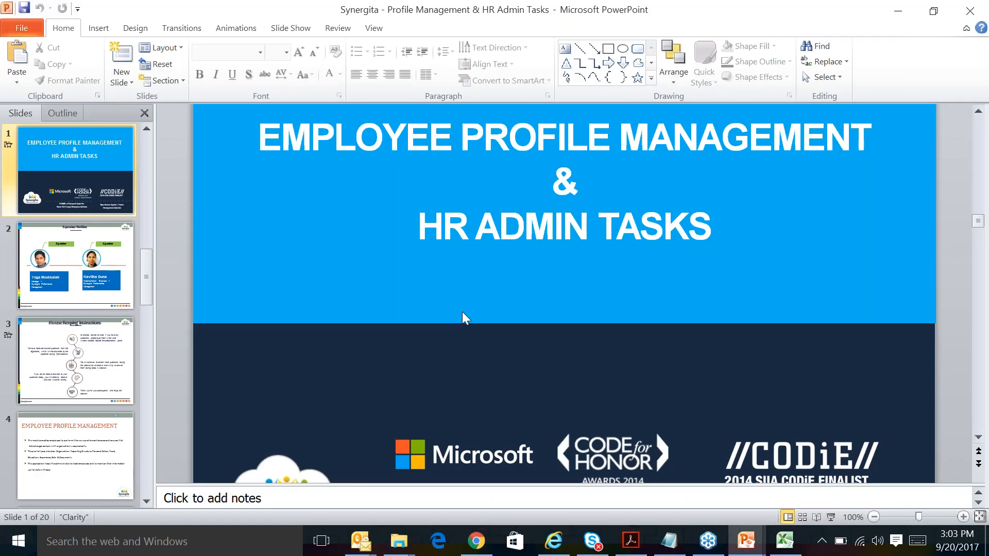
Step: Switch to the Synergita site in Chrome and open the My Team list of the People section
key("alt+Tab")
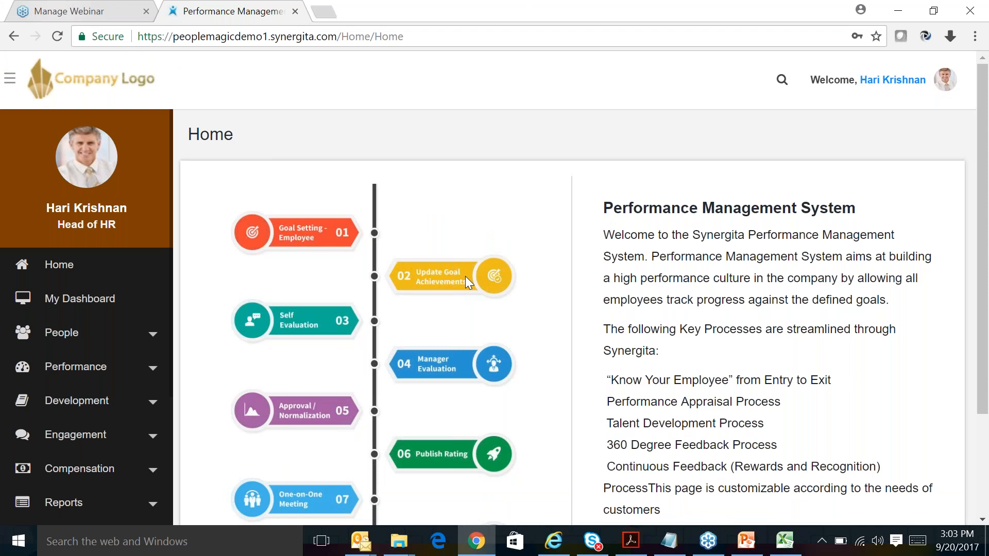
scroll(316, 311, "down", 1)
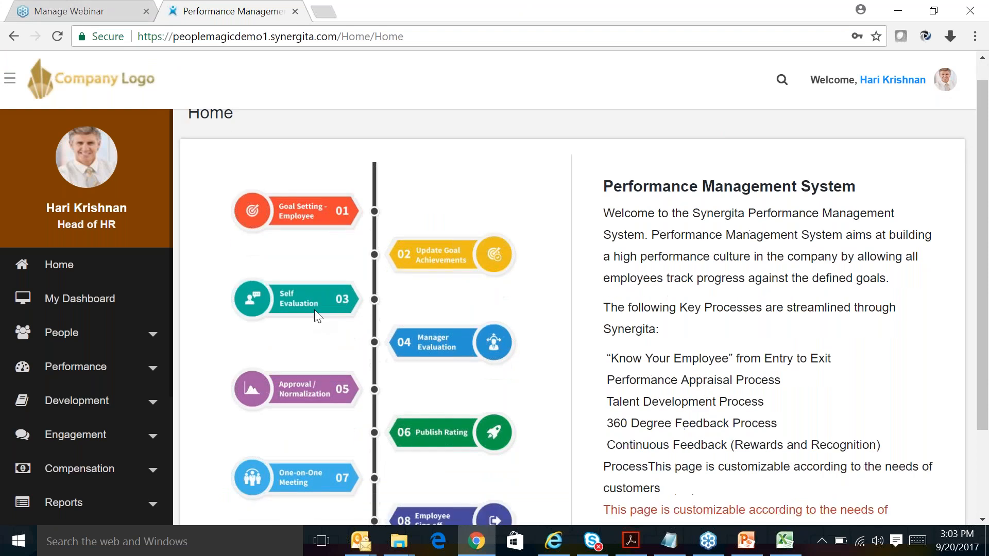
scroll(314, 310, "down", 2)
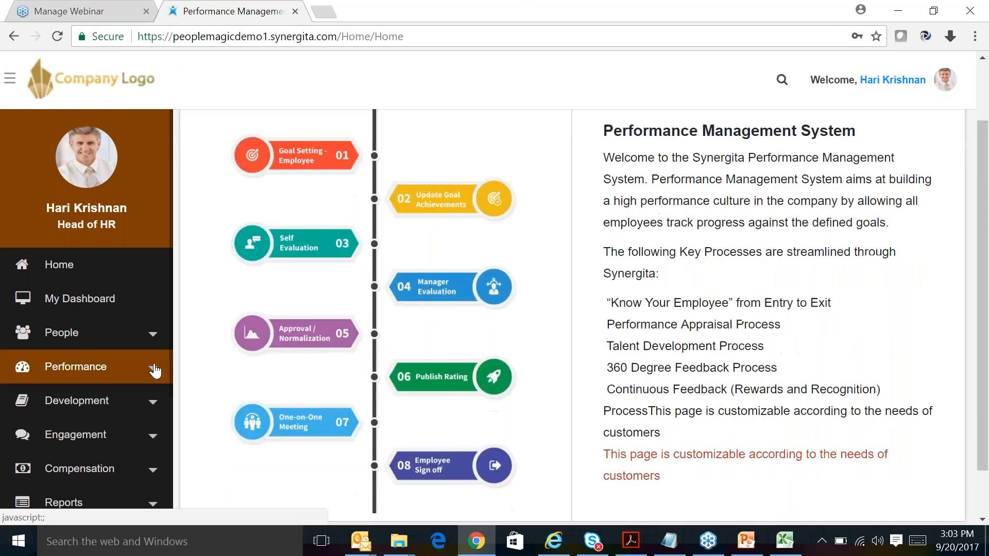
scroll(154, 370, "down", 3)
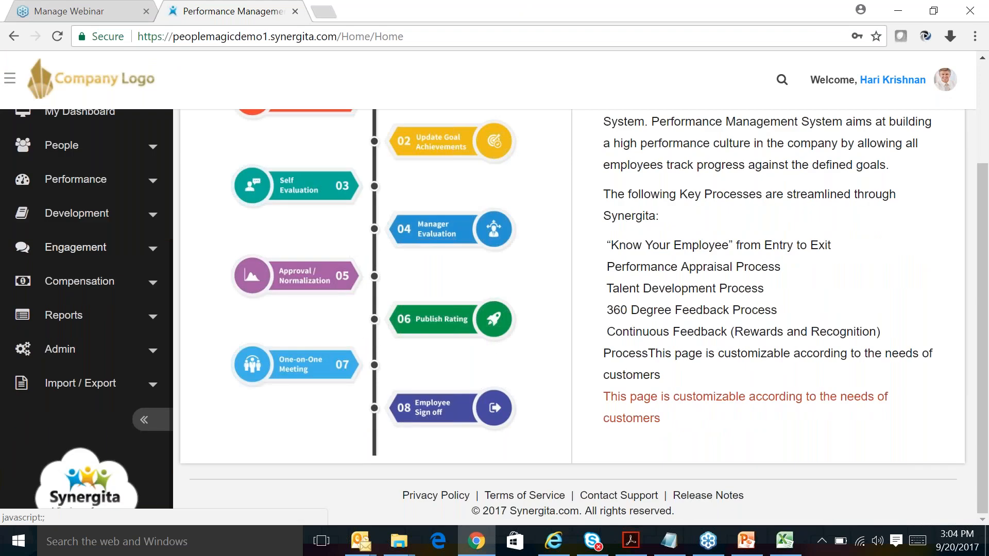
left_click(62, 146)
left_click(72, 216)
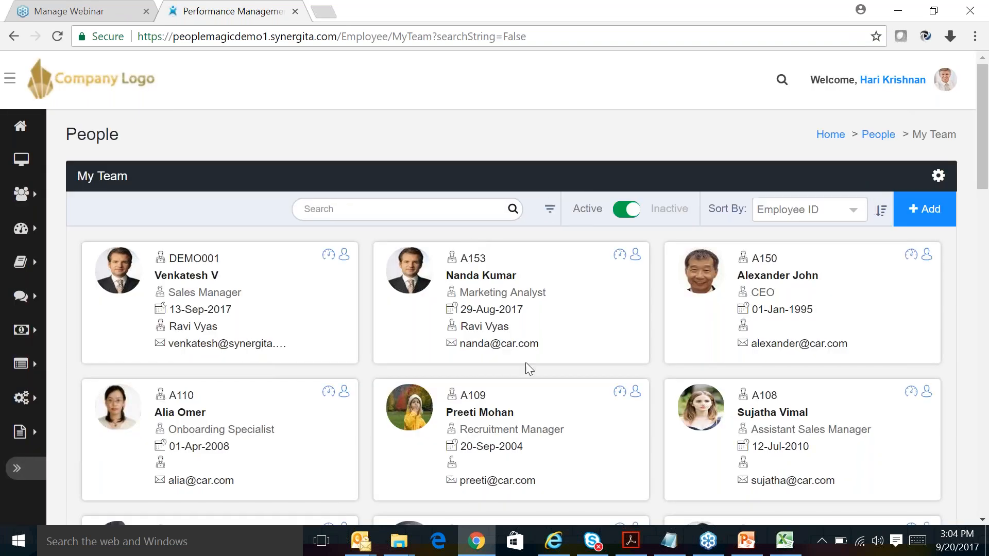
Step: Look through the team cards and open the profile of the Marketing Analyst who joined on 29-Aug-2017 in a new browser tab
scroll(526, 363, "down", 8)
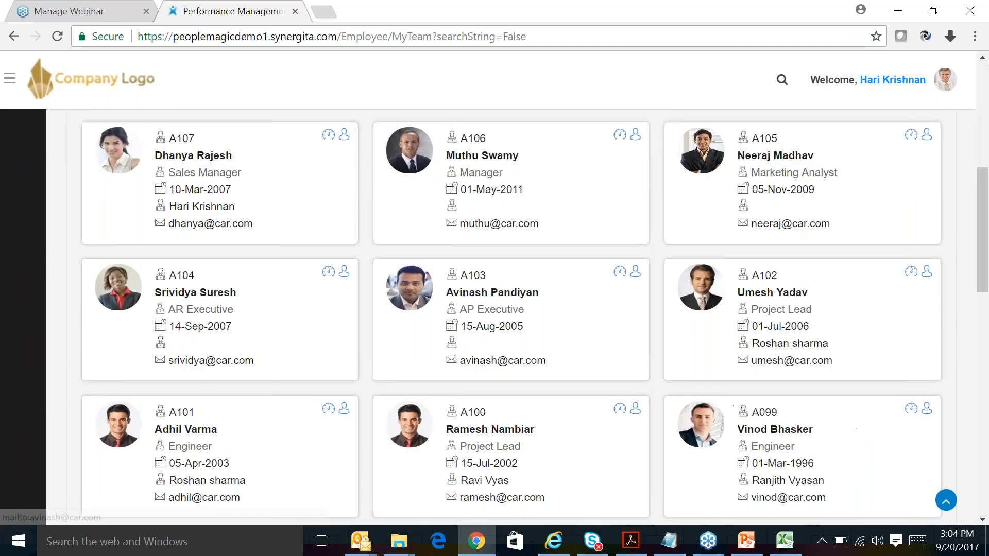
scroll(525, 362, "down", 3)
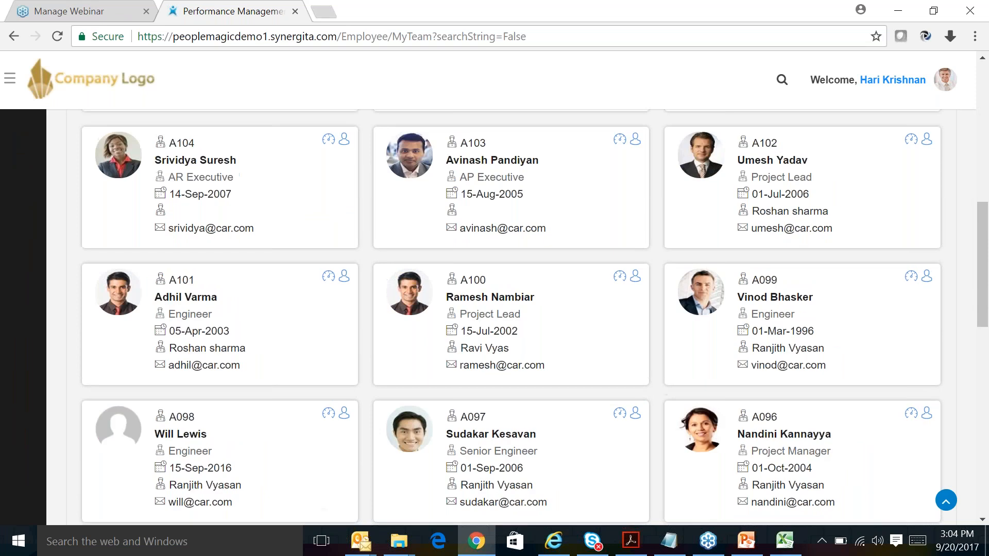
scroll(498, 287, "up", 11)
right_click(497, 283)
left_click(503, 286)
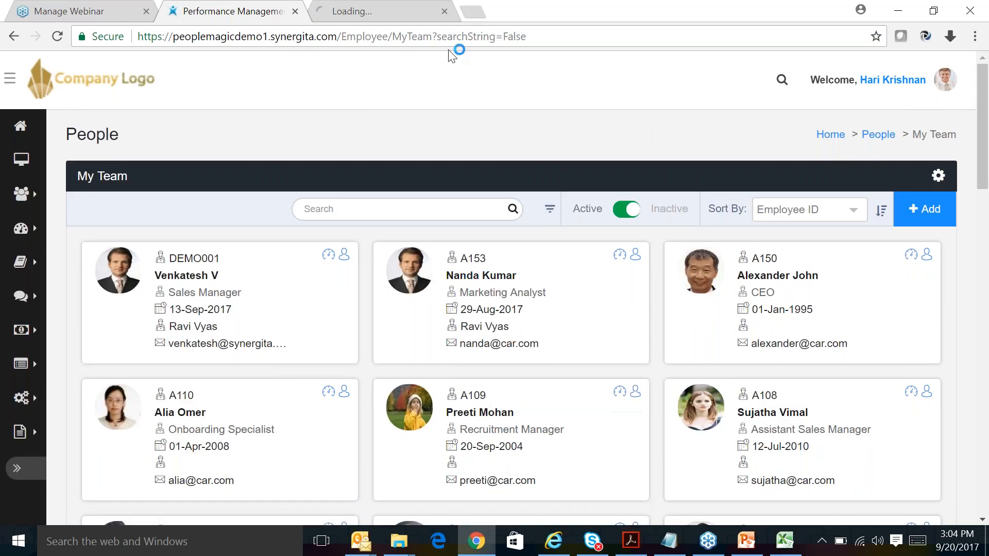
left_click(404, 10)
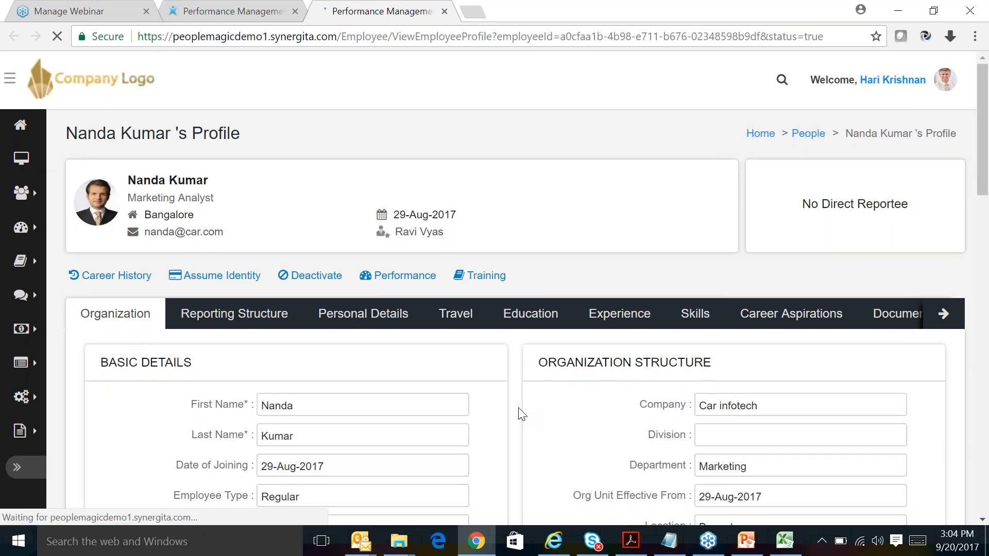
Step: Review the employee's Organization information, covering basic details, organization structure, work details and contact details
scroll(521, 413, "down", 1)
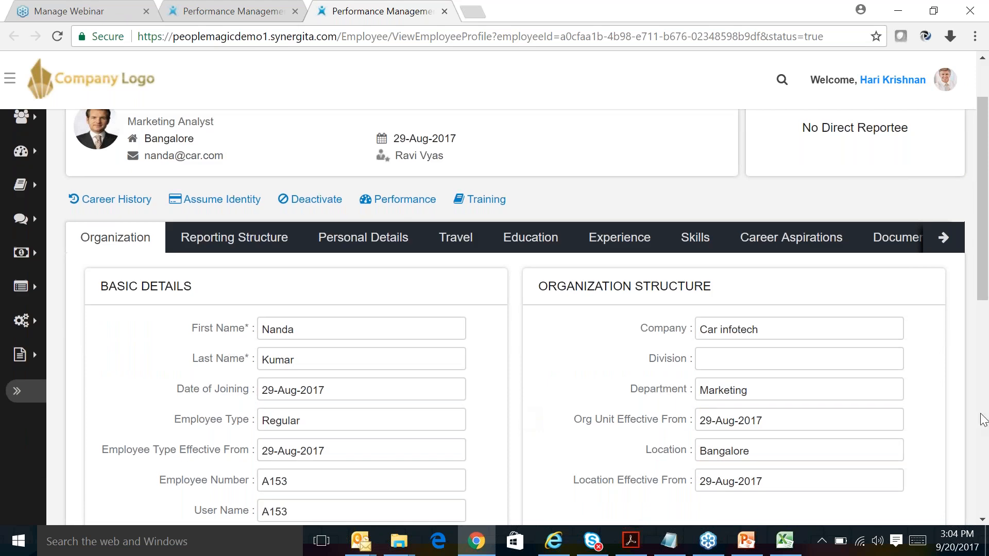
scroll(514, 411, "down", 1)
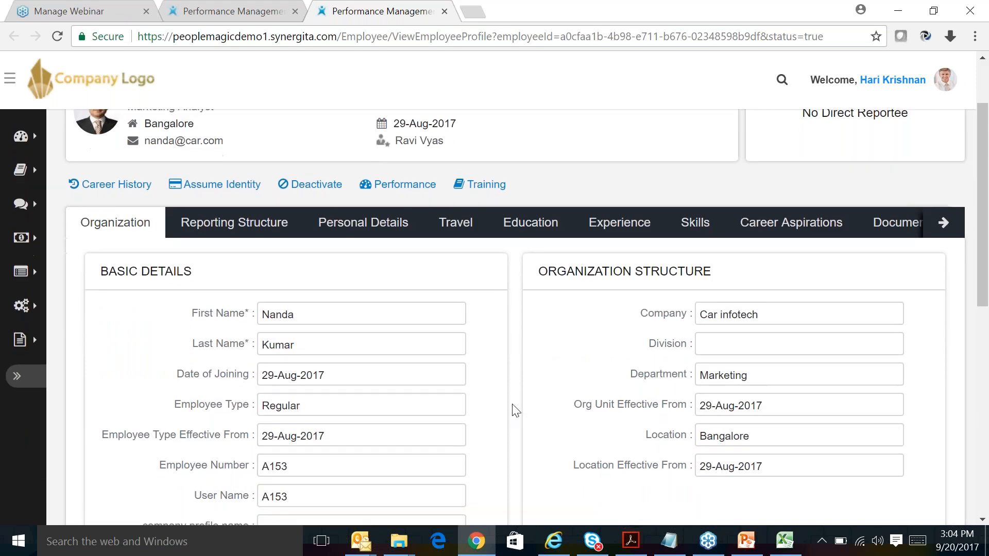
scroll(515, 410, "down", 1)
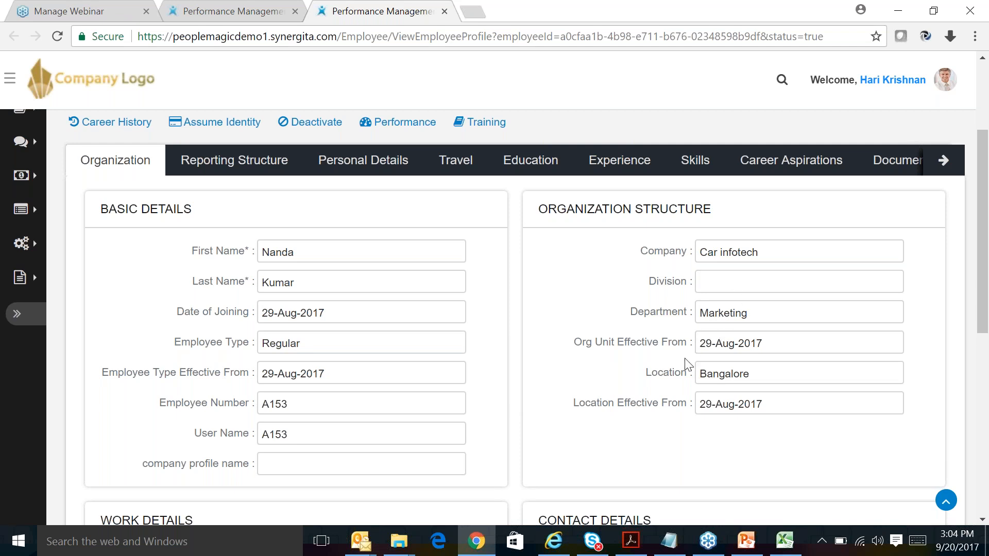
scroll(664, 401, "down", 1)
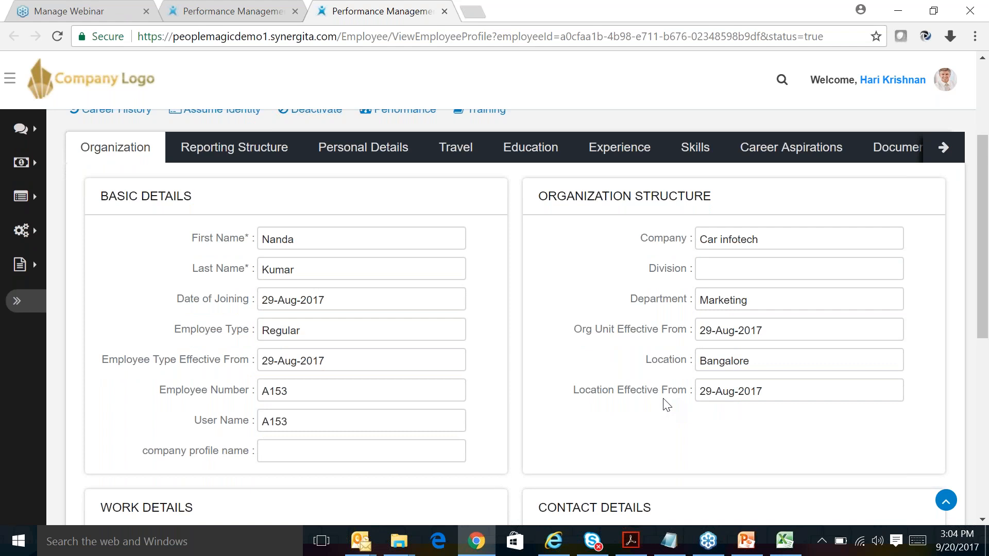
scroll(442, 420, "down", 4)
scroll(441, 419, "down", 2)
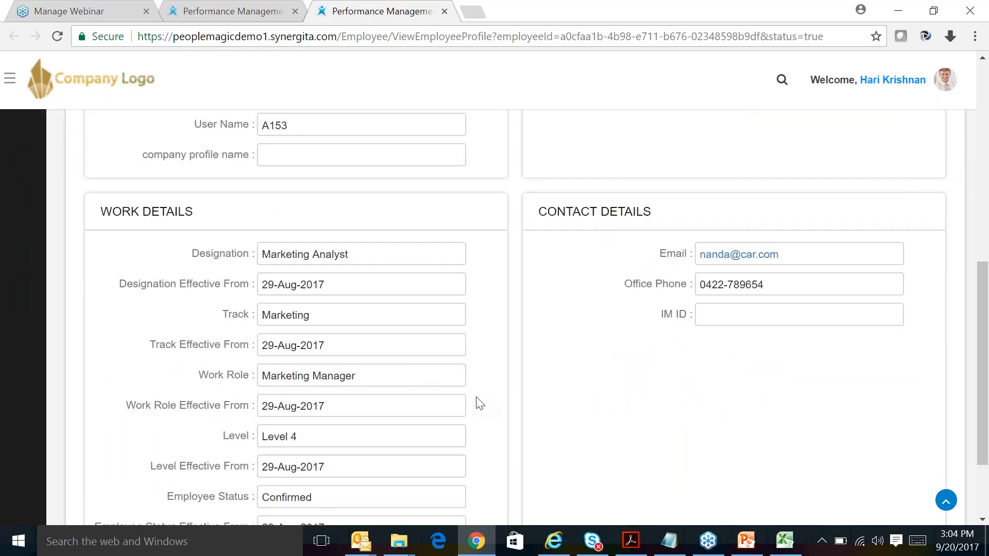
scroll(446, 418, "down", 1)
scroll(446, 419, "down", 2)
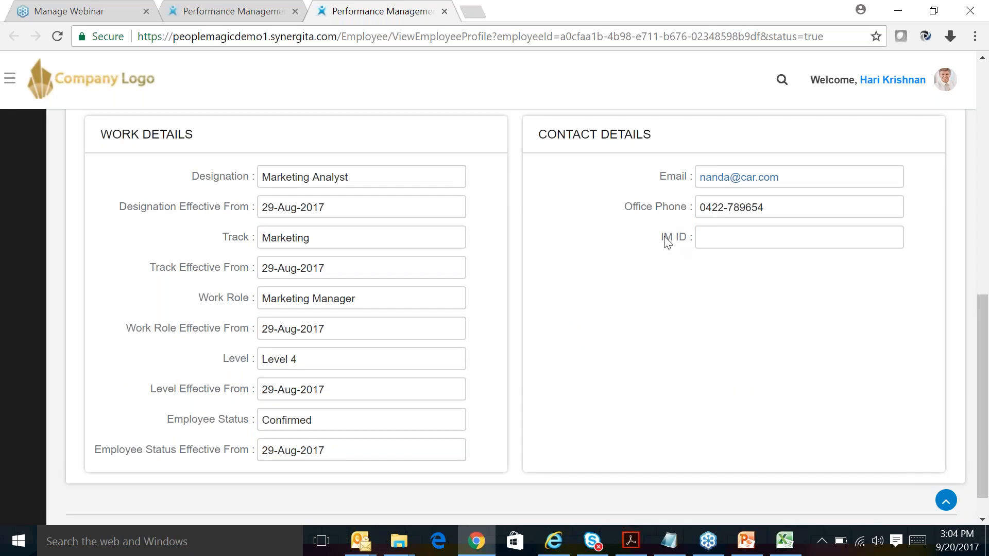
scroll(628, 335, "up", 1)
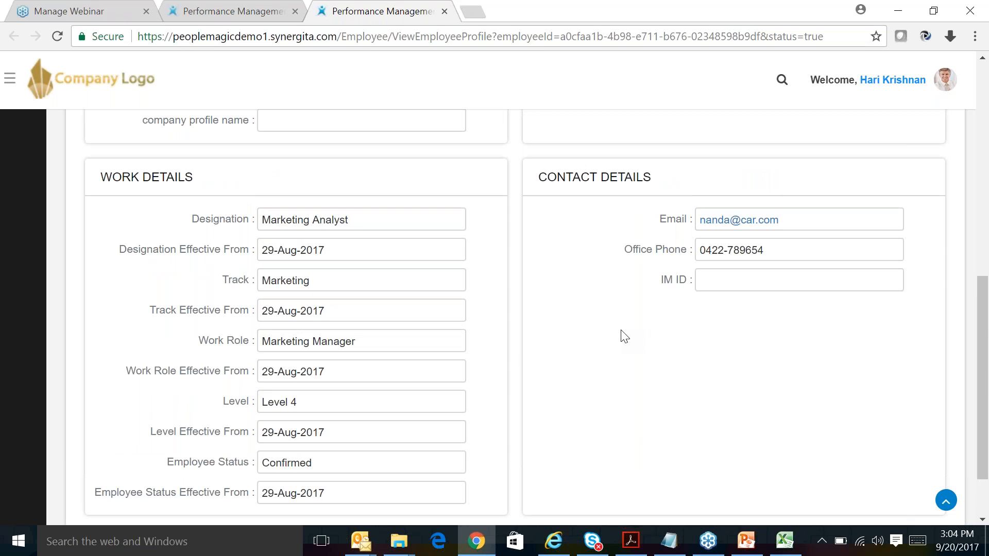
scroll(443, 320, "up", 7)
scroll(443, 319, "up", 2)
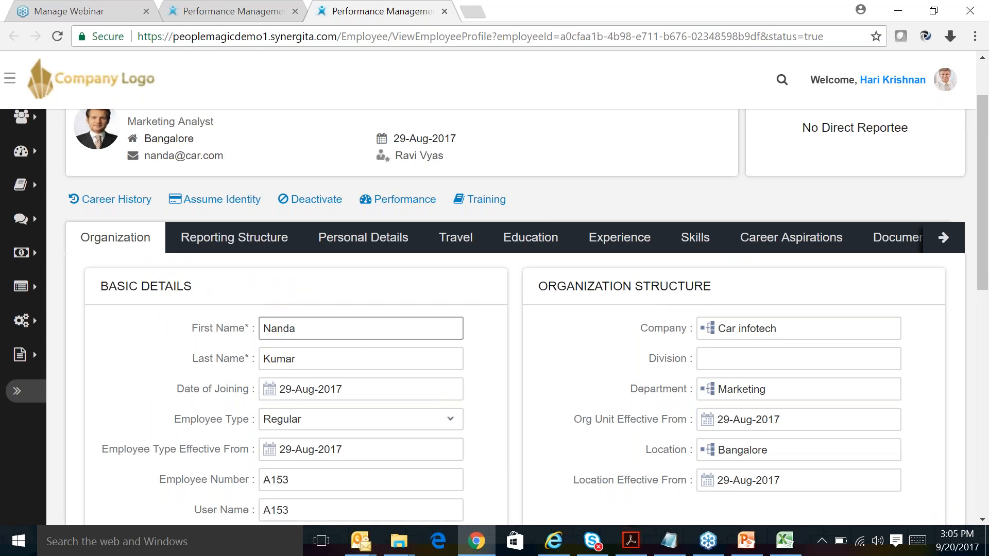
Step: Put the Organization details into edit mode and inspect the editable fields, including the Employee Status options
left_click(361, 328)
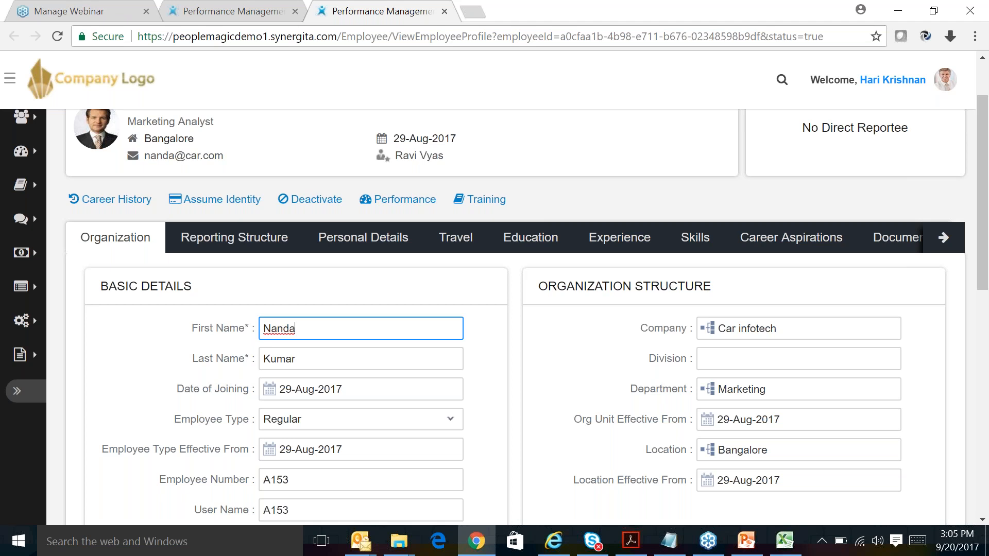
scroll(515, 309, "down", 1)
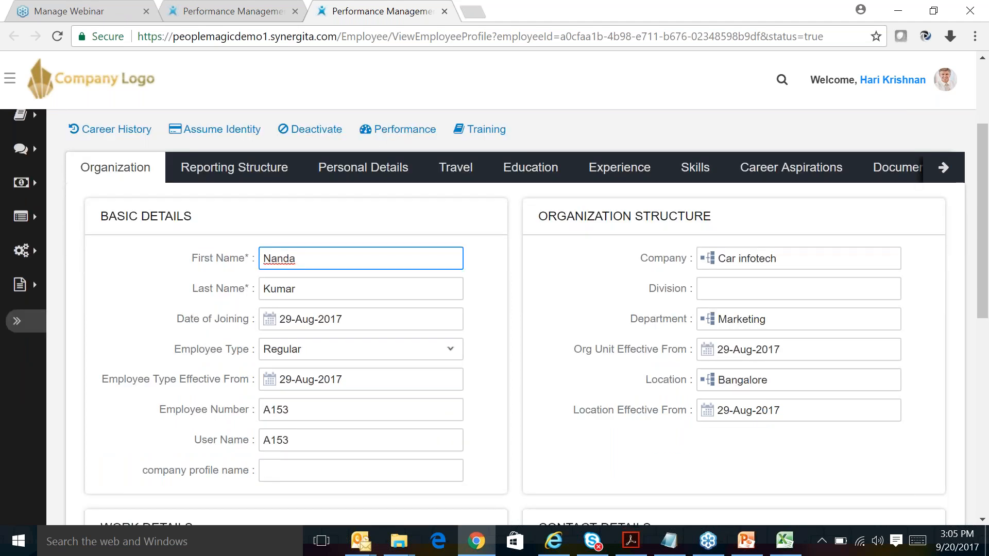
scroll(605, 356, "down", 6)
scroll(605, 355, "down", 1)
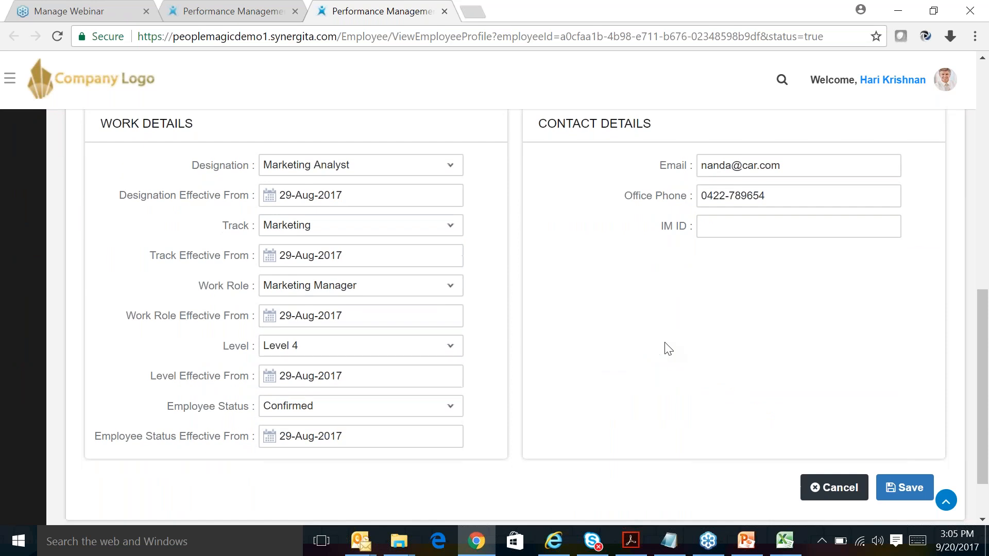
scroll(668, 349, "down", 1)
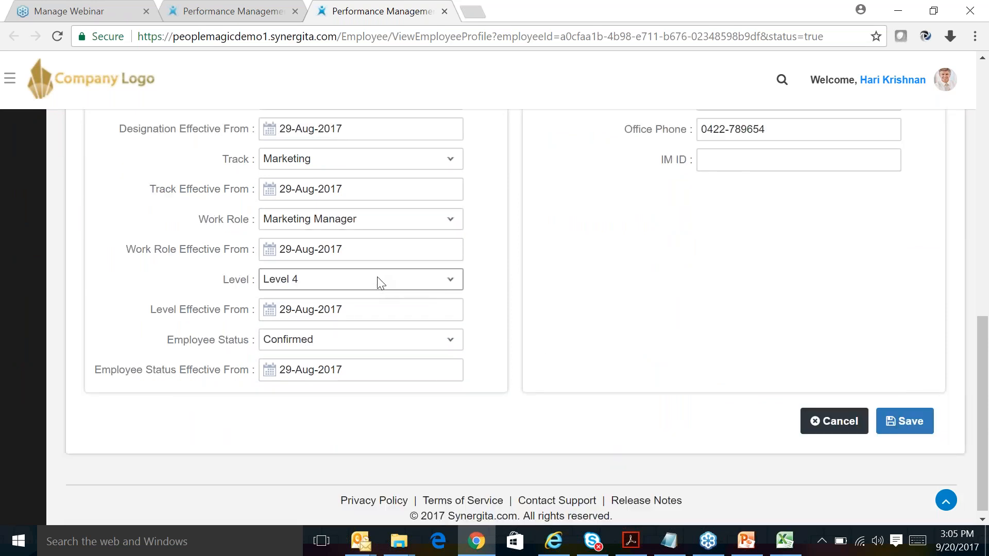
left_click(370, 343)
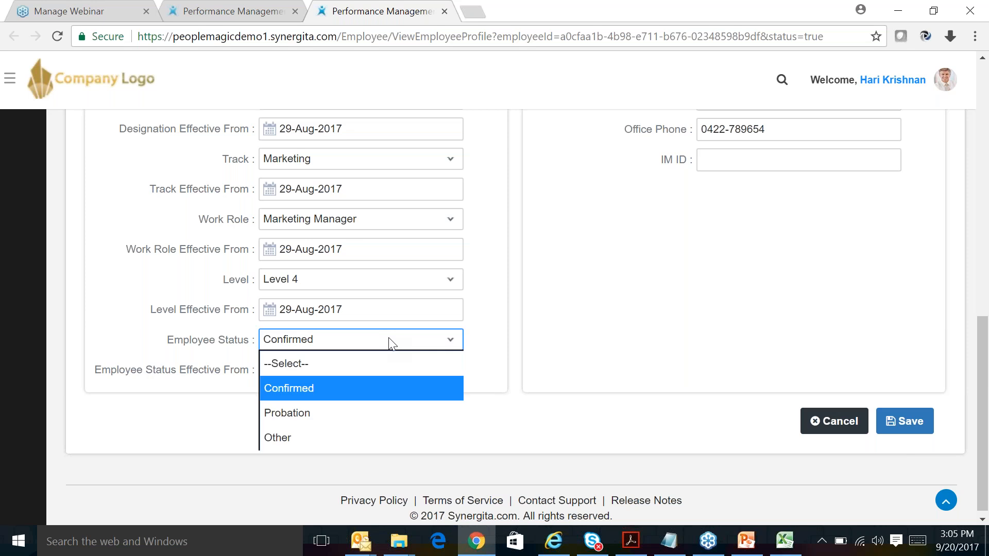
left_click(524, 329)
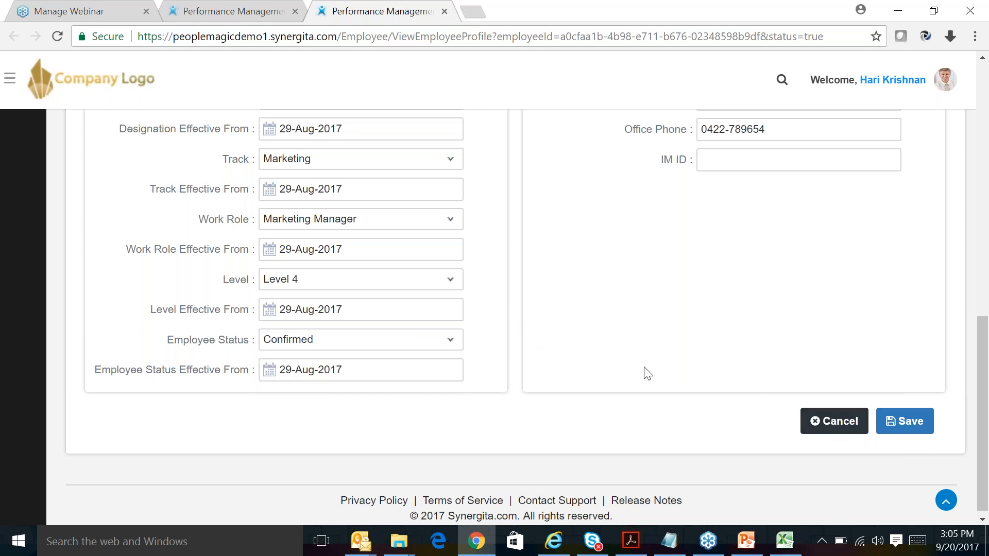
scroll(649, 356, "up", 1)
scroll(649, 353, "up", 10)
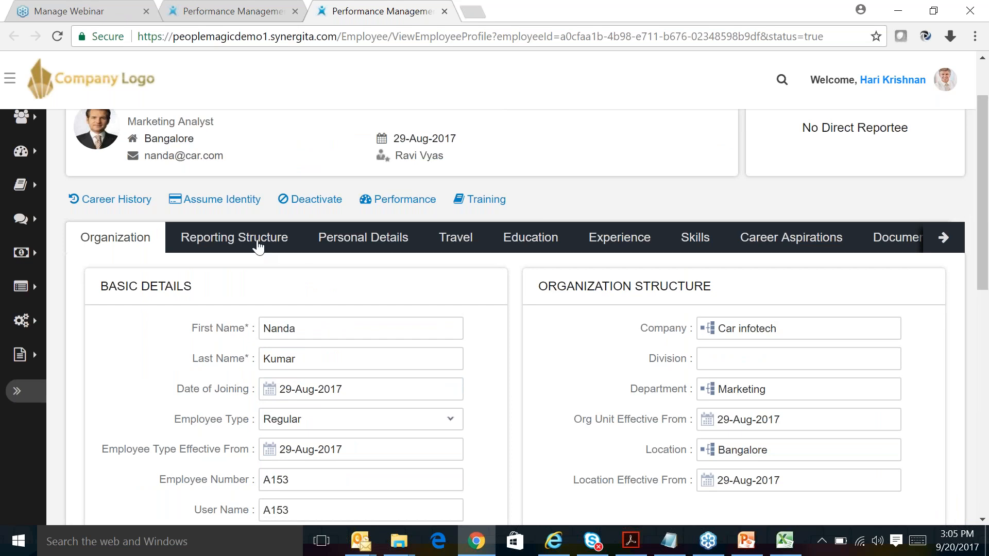
Step: Start a new entry in the Reporting Structure list and examine its relationship options and related-employee picker without choosing anyone
left_click(259, 246)
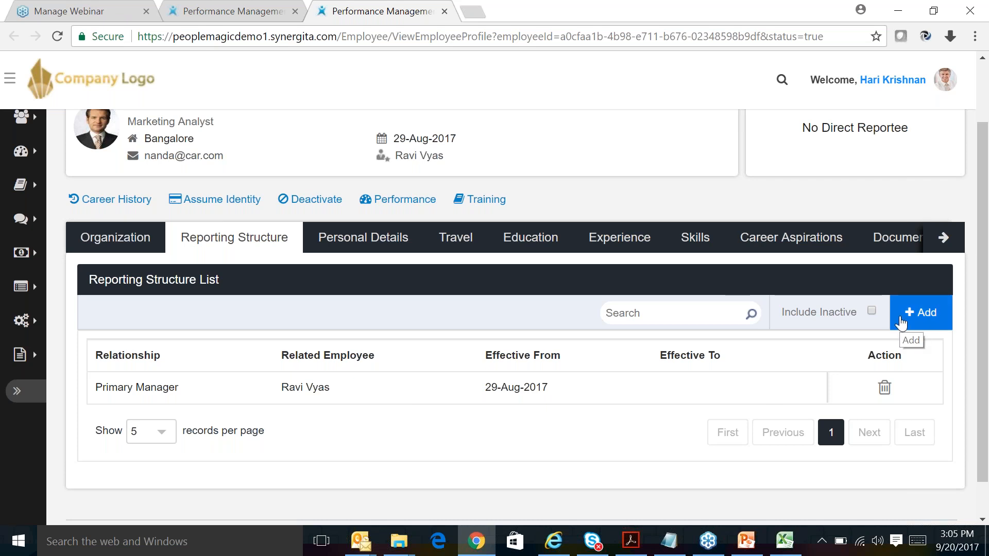
left_click(920, 313)
left_click(154, 390)
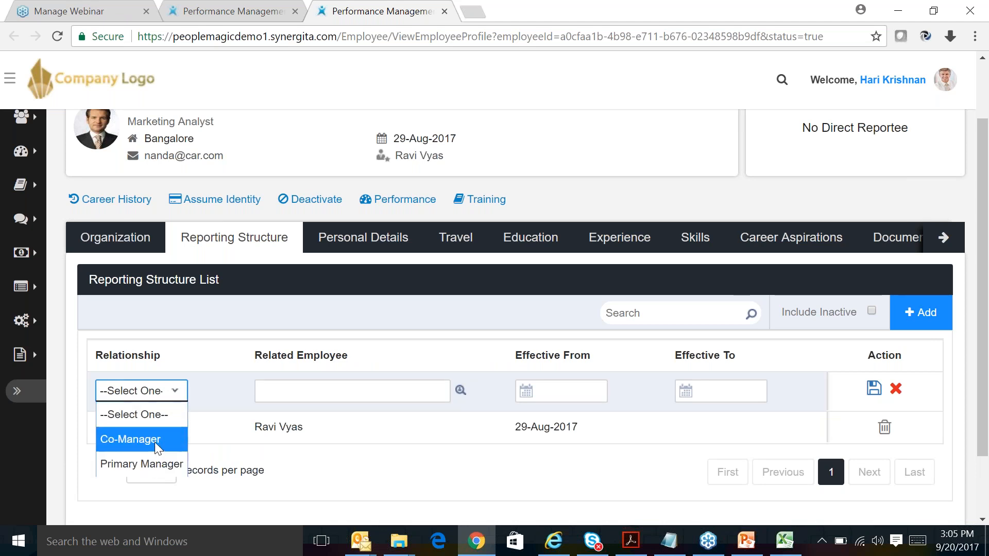
left_click(270, 393)
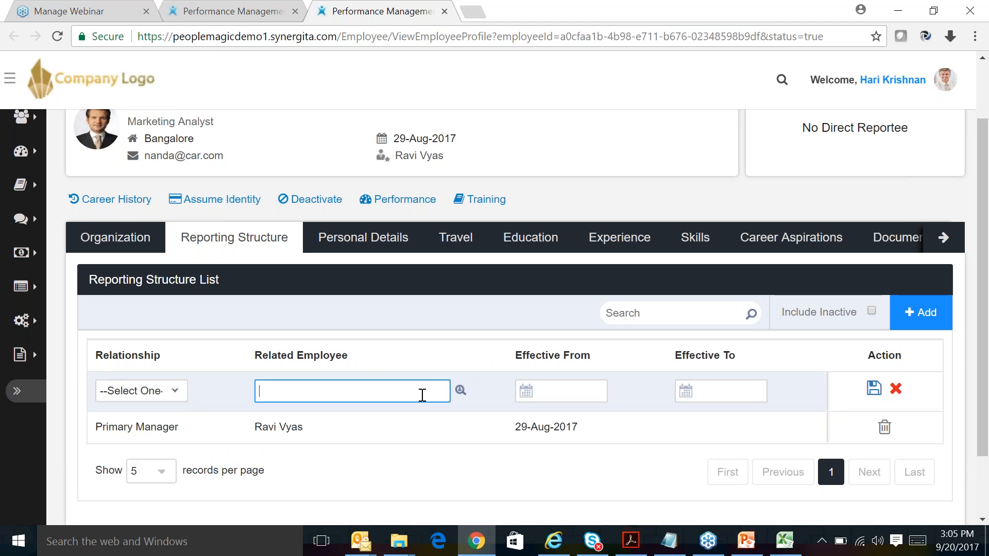
left_click(460, 391)
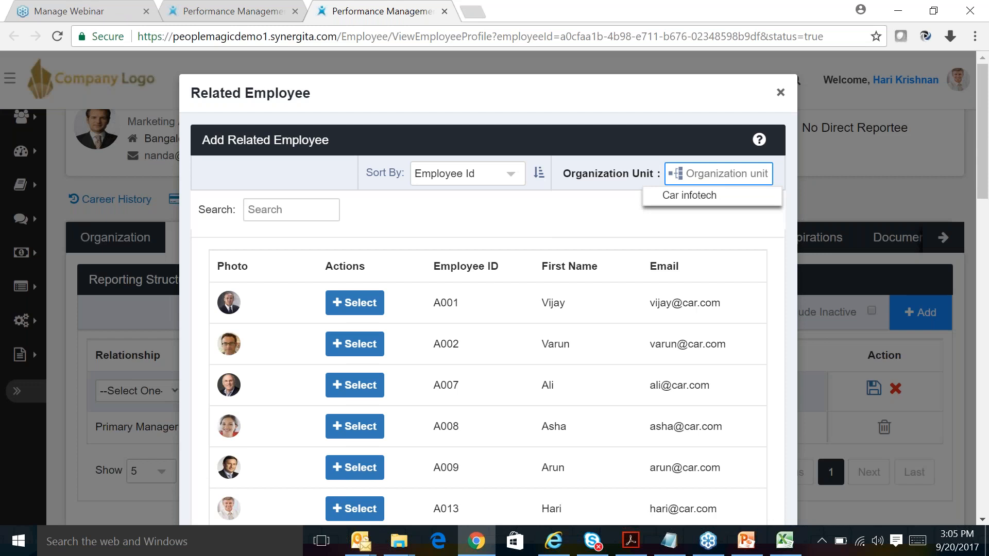
left_click(781, 93)
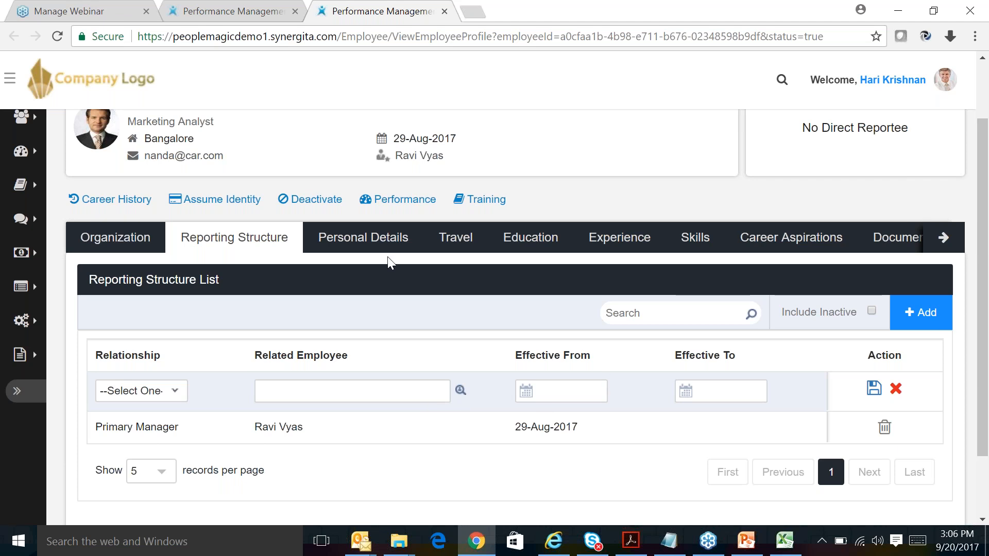
Step: Examine the Personal Details section of the profile, including the Gender options
left_click(390, 240)
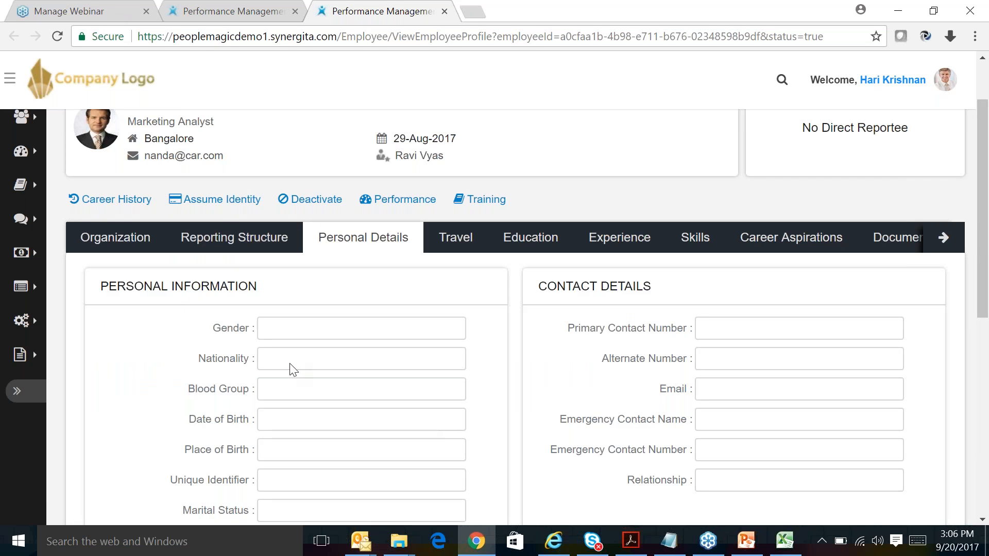
scroll(312, 418, "down", 1)
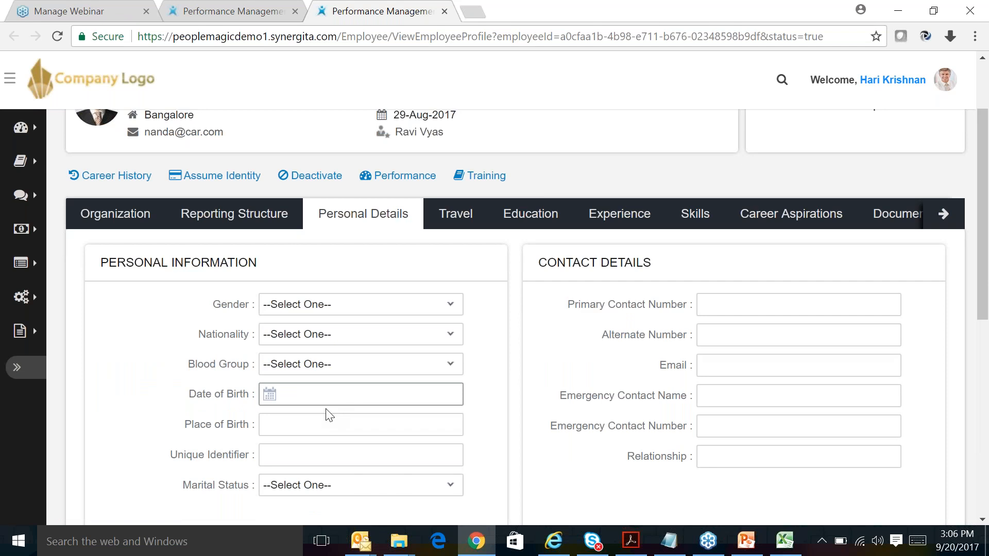
scroll(327, 361, "down", 2)
left_click(320, 253)
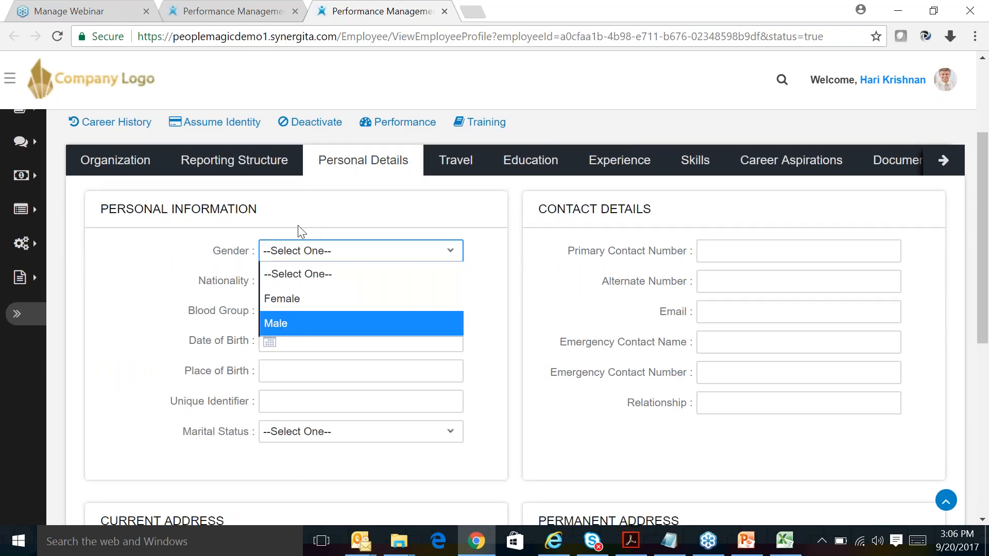
Step: View the employee's Travel, Education and Career Aspirations sections
left_click(467, 154)
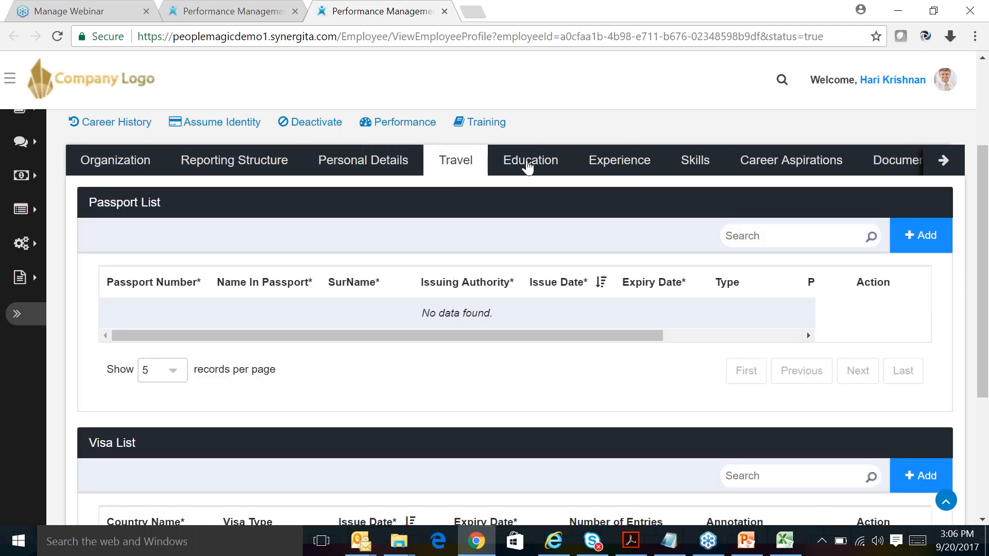
left_click(528, 167)
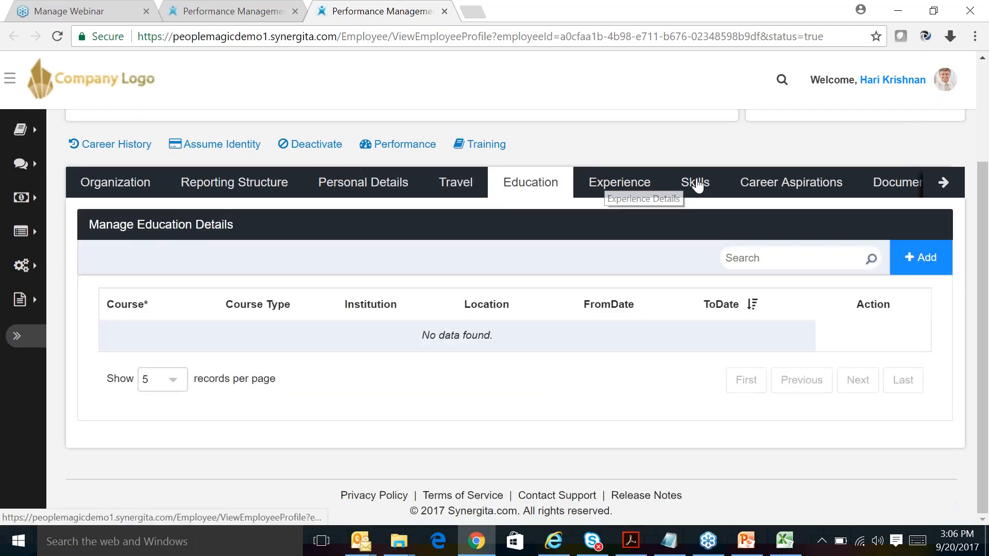
left_click(805, 190)
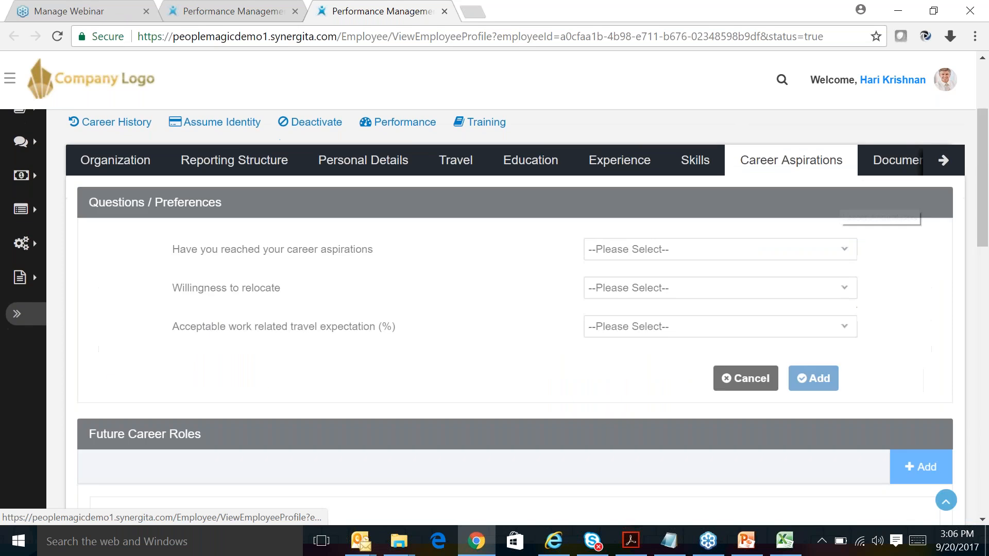
Step: Start a new entry in the profile's Documents list and examine its Document Type options, description and upload fields without saving
left_click(896, 166)
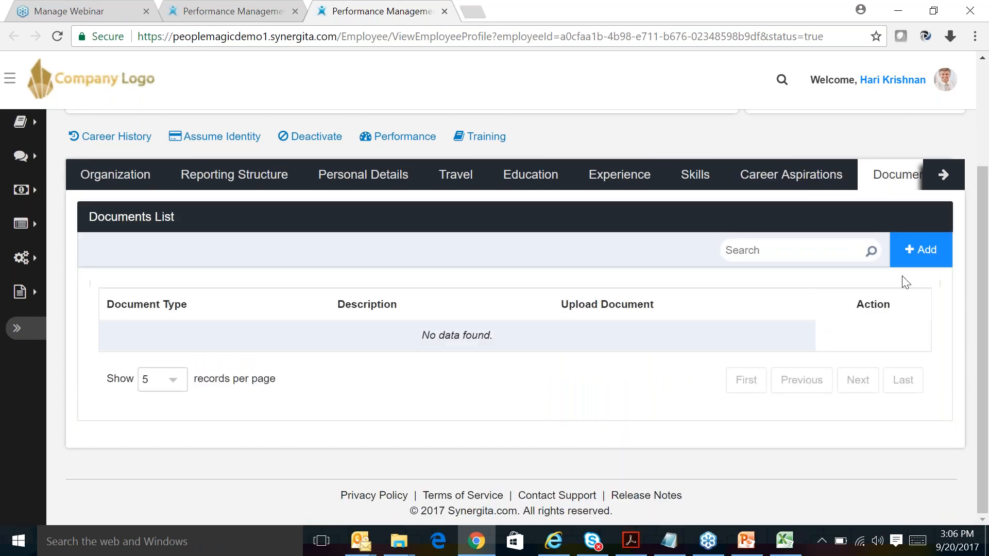
left_click(920, 250)
left_click(187, 324)
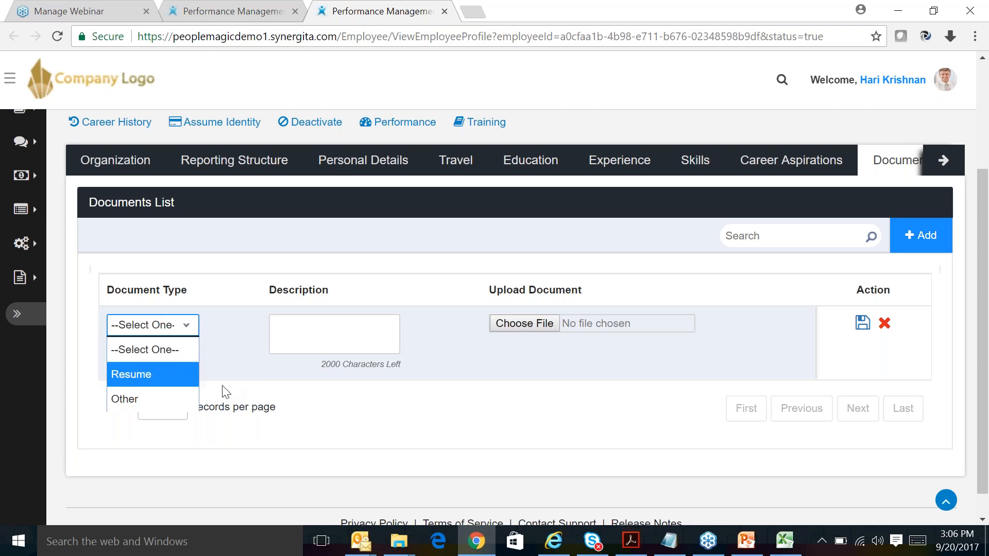
left_click(291, 335)
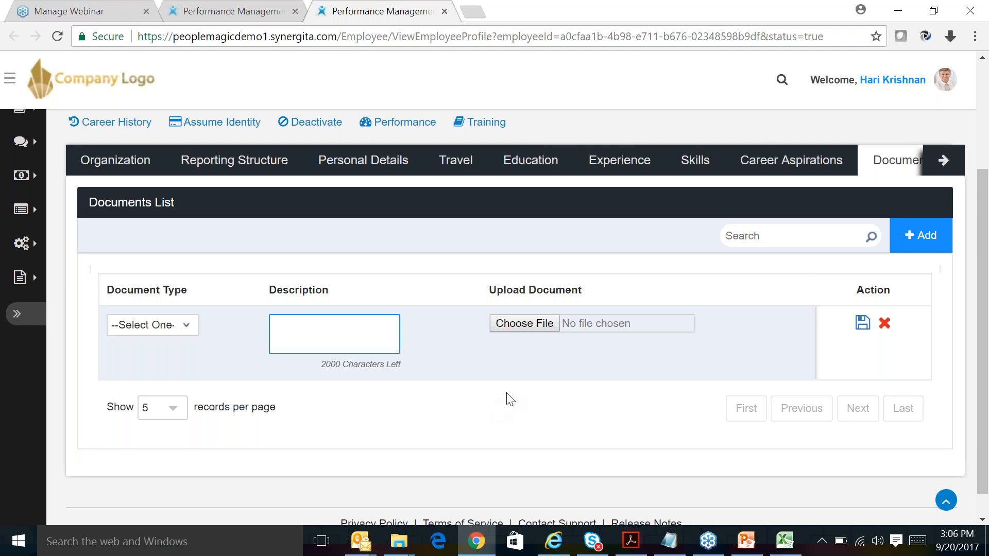
scroll(573, 364, "up", 1)
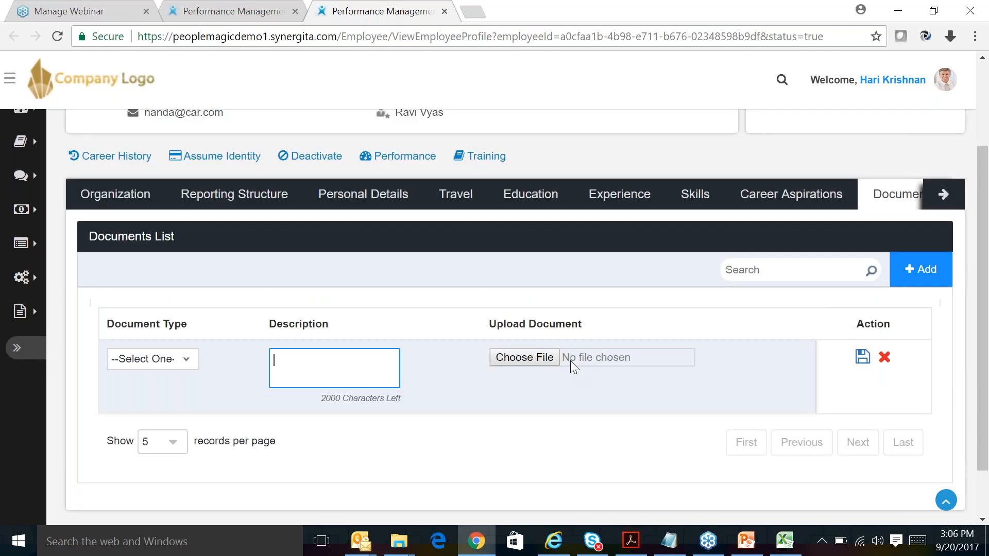
scroll(698, 289, "up", 3)
left_click(698, 289)
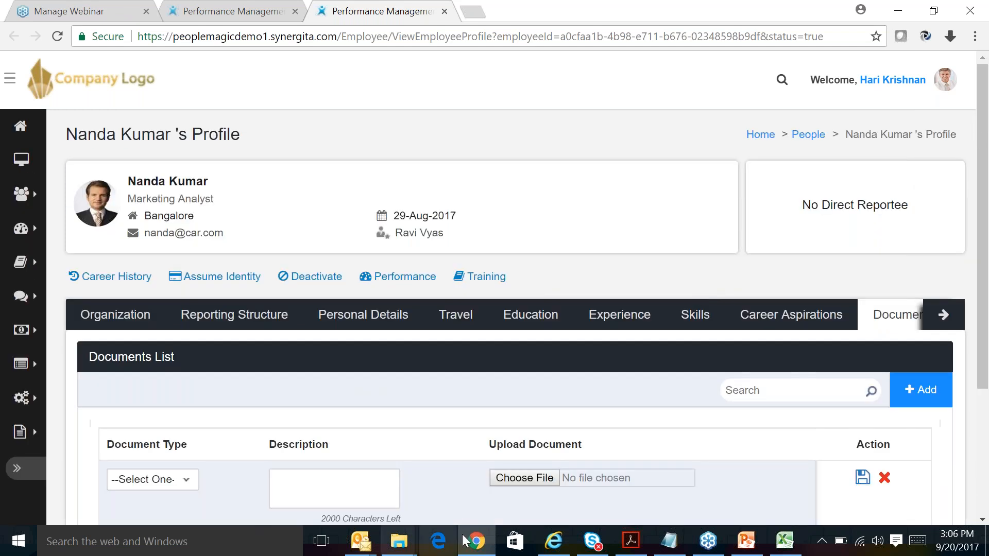
Step: Switch to the PowerPoint presentation, present slides 7 through 10 up to HR Admin Tasks, and end the slide show
left_click(756, 545)
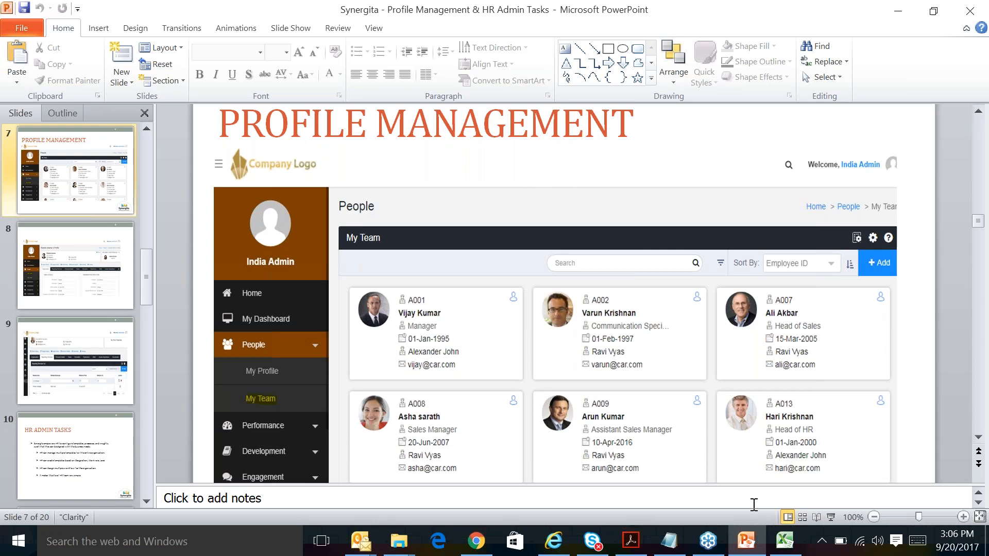
left_click(831, 517)
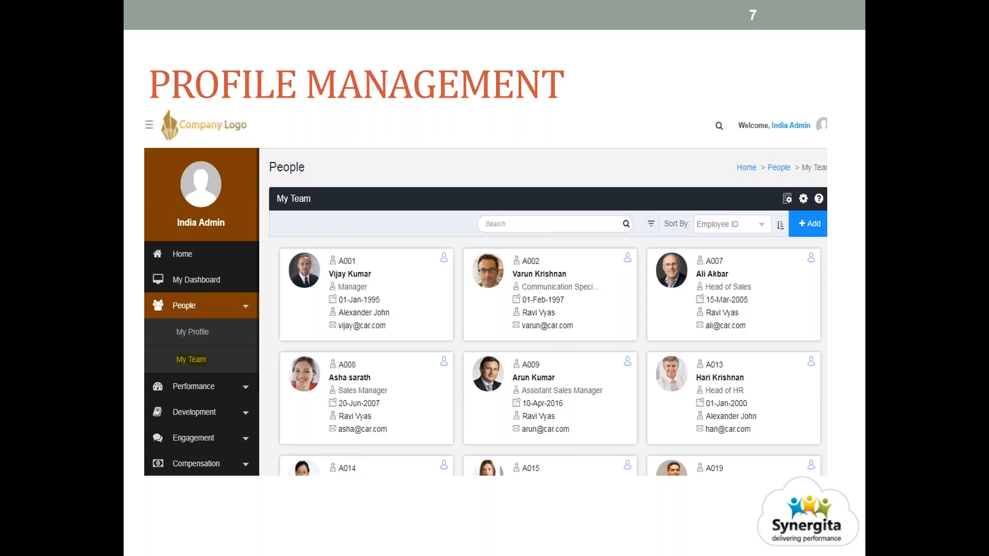
key("Right")
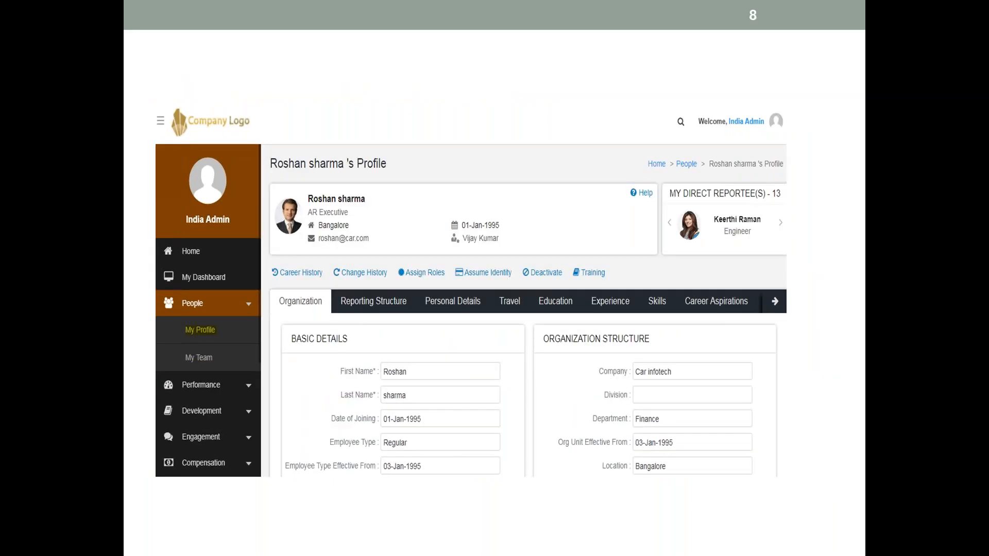
key("Right")
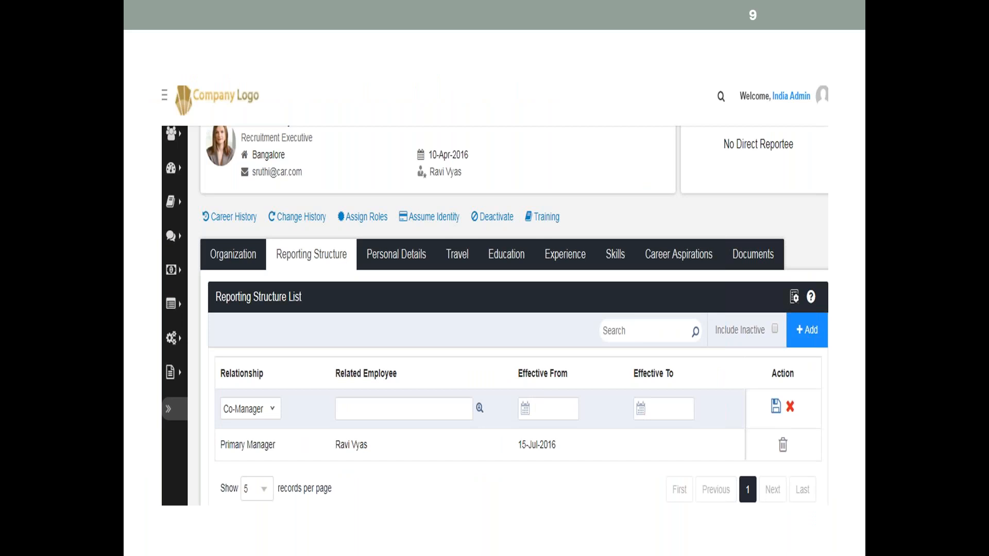
key("Right")
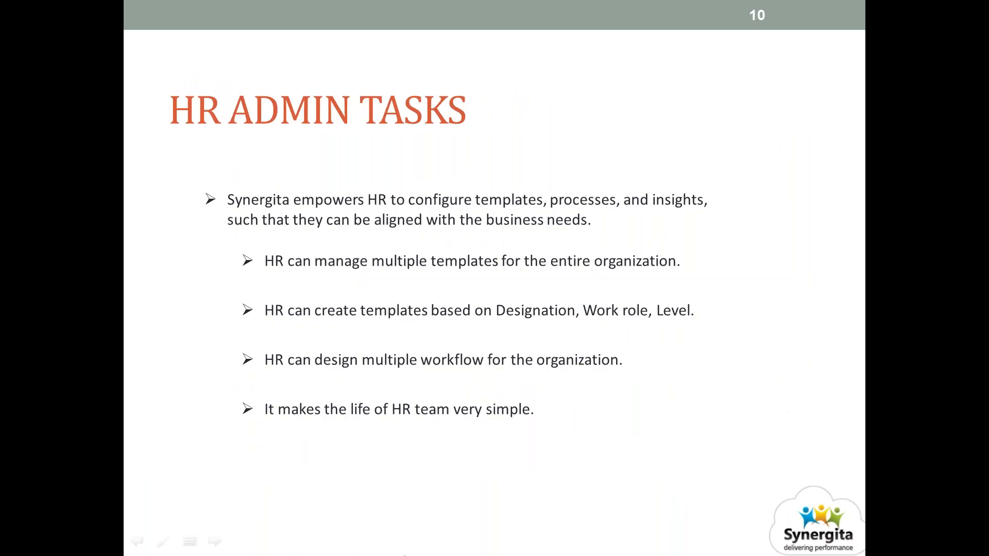
key("Escape")
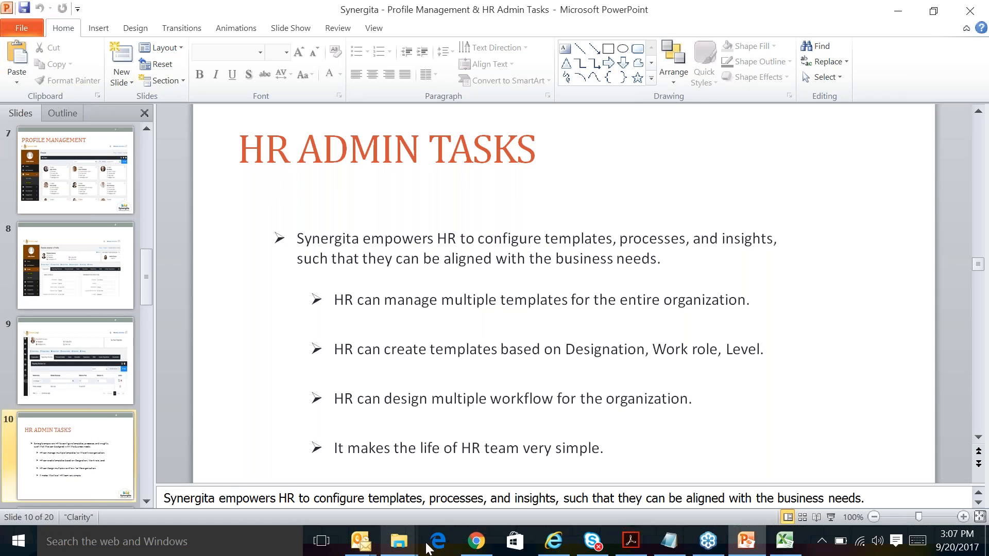
Step: Return to Synergita in Chrome, open the Import / Export page for Employee Details, and download its import template
left_click(476, 541)
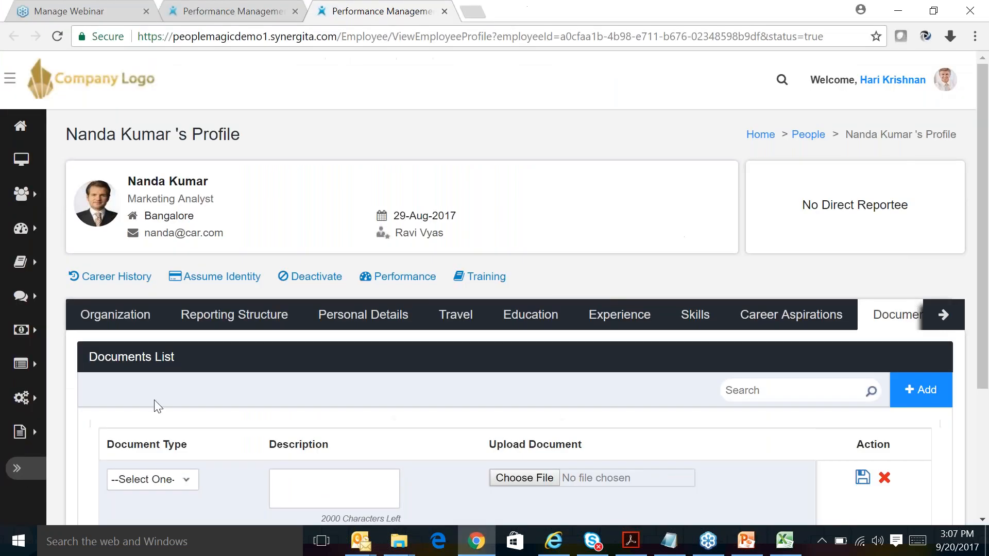
left_click(29, 478)
scroll(77, 453, "down", 3)
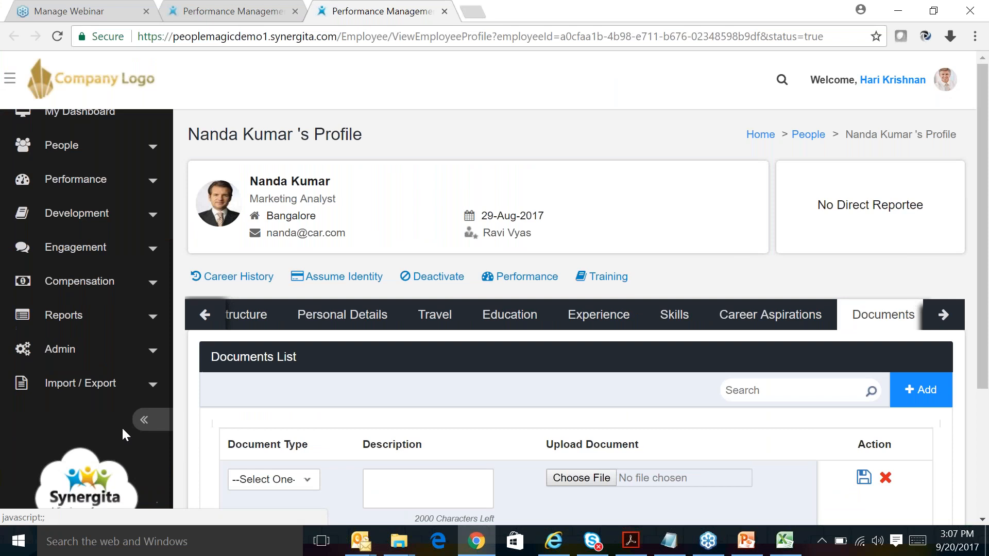
left_click(77, 392)
scroll(143, 437, "down", 5)
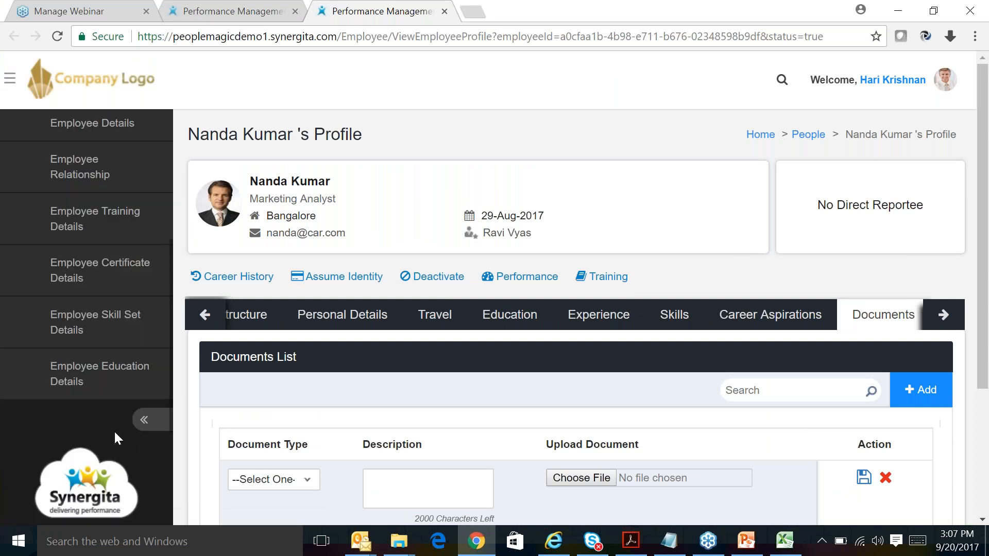
scroll(116, 436, "up", 5)
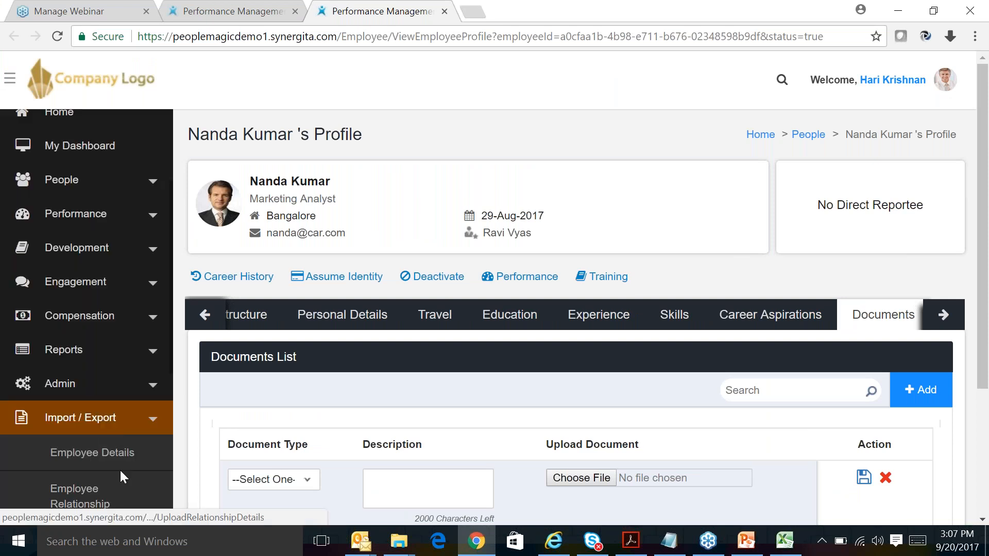
left_click(118, 456)
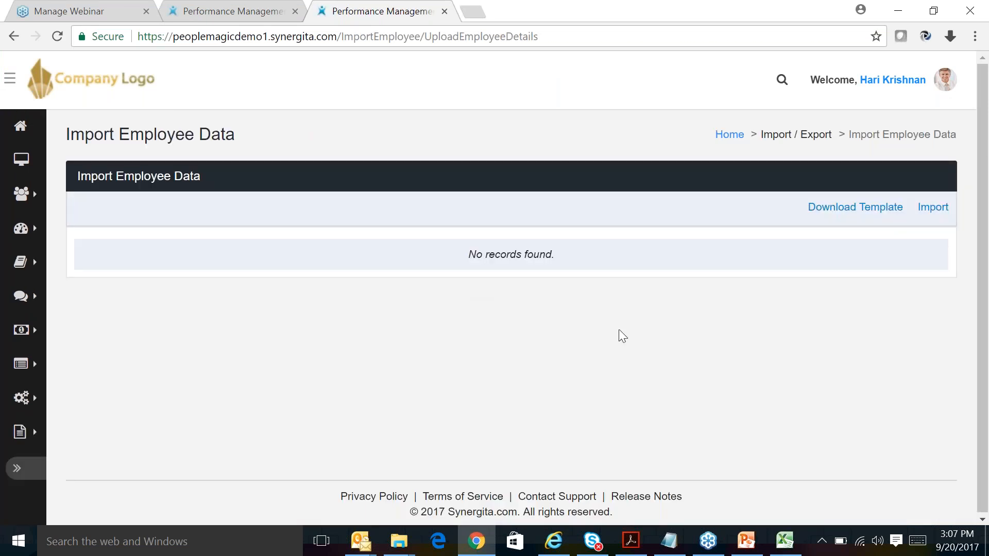
left_click(845, 211)
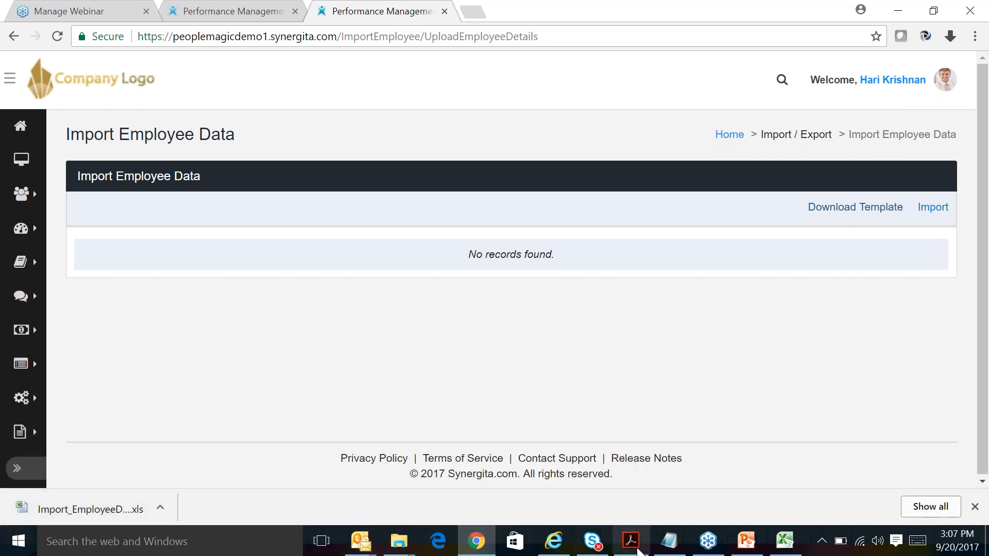
Step: Switch to the Employee Details workbook in Excel and examine the highlighted FirstName, EmployeeNumber and UserName columns
mouse_move(785, 541)
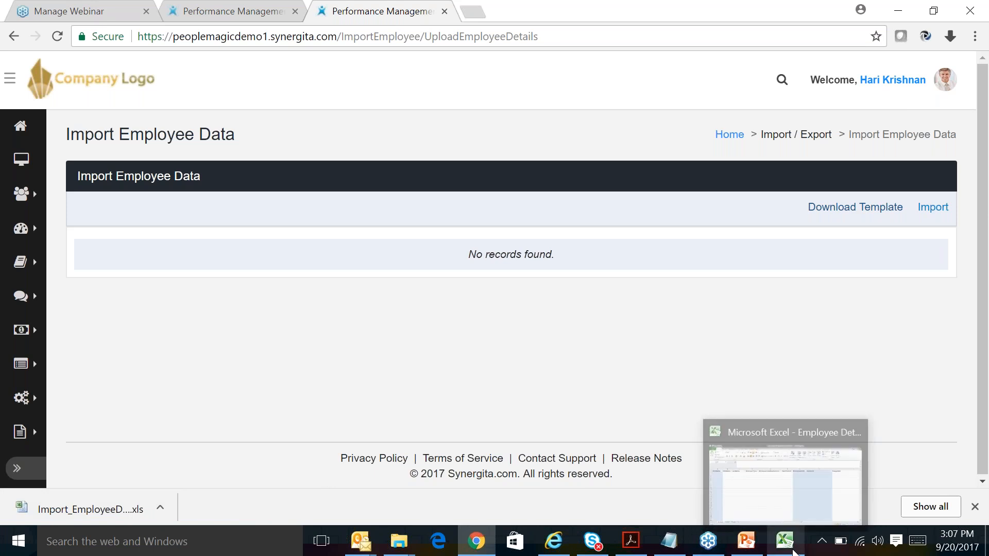
left_click(790, 509)
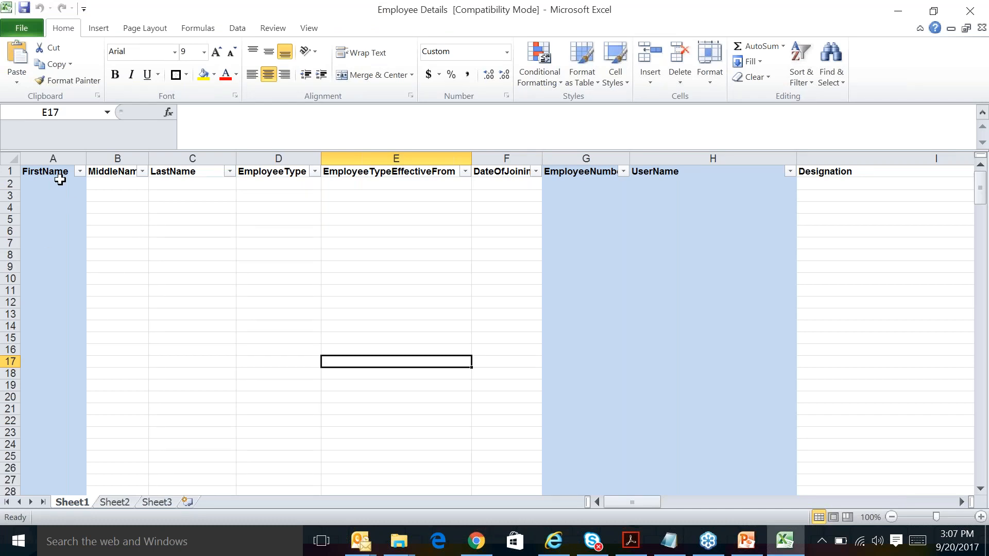
left_click(60, 171)
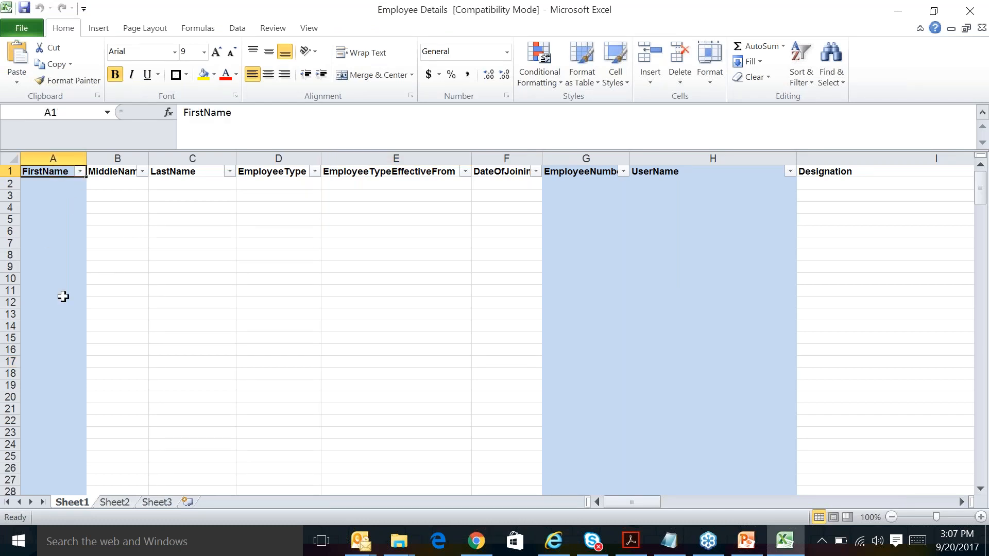
left_click(55, 184)
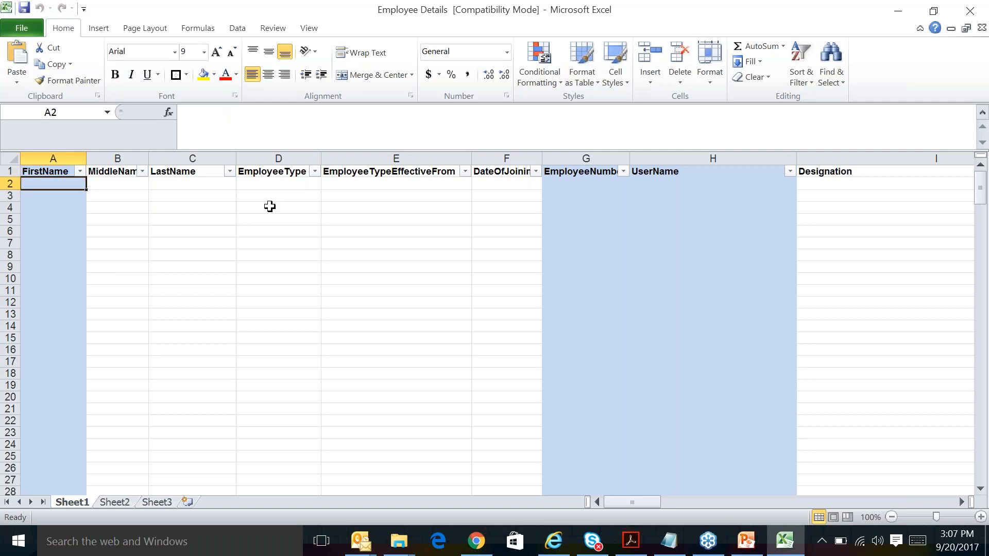
left_click(581, 172)
left_click(691, 173)
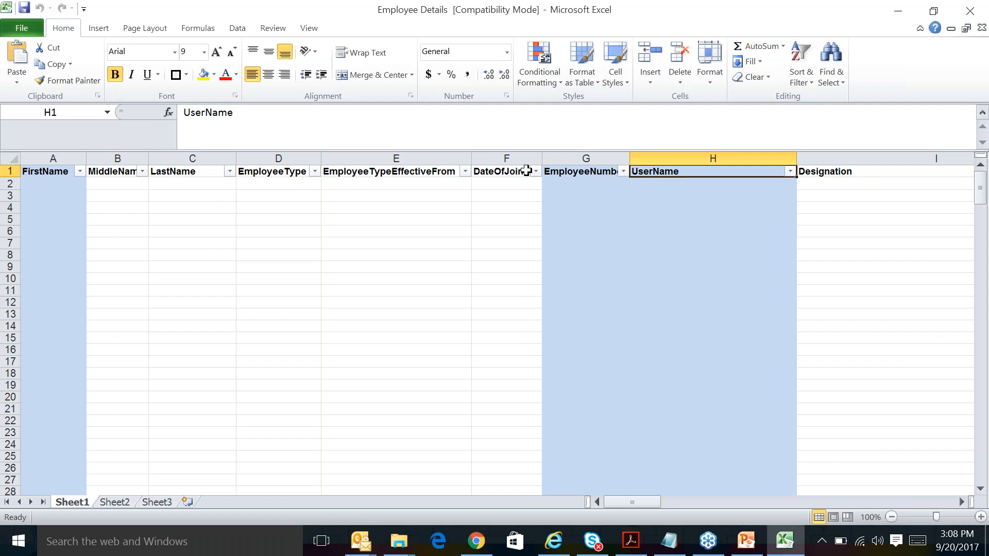
Step: Look through the remaining header columns of the employee template, from Designation onward
key("Tab")
key("Tab")
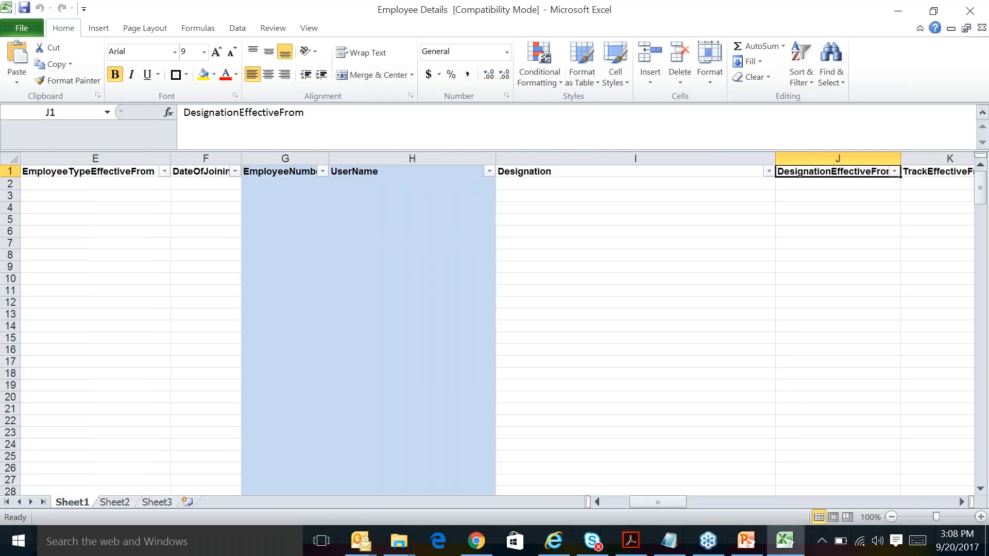
key("Tab")
key("Tab")
key("Tab")
key("Tab")
key("Tab")
key("Tab")
key("Tab")
key("Tab")
key("Tab")
key("Tab")
key("Tab")
Step: Return to the Import Employee Data page and view the Import dialog, closing it without choosing or uploading a file
left_click(898, 11)
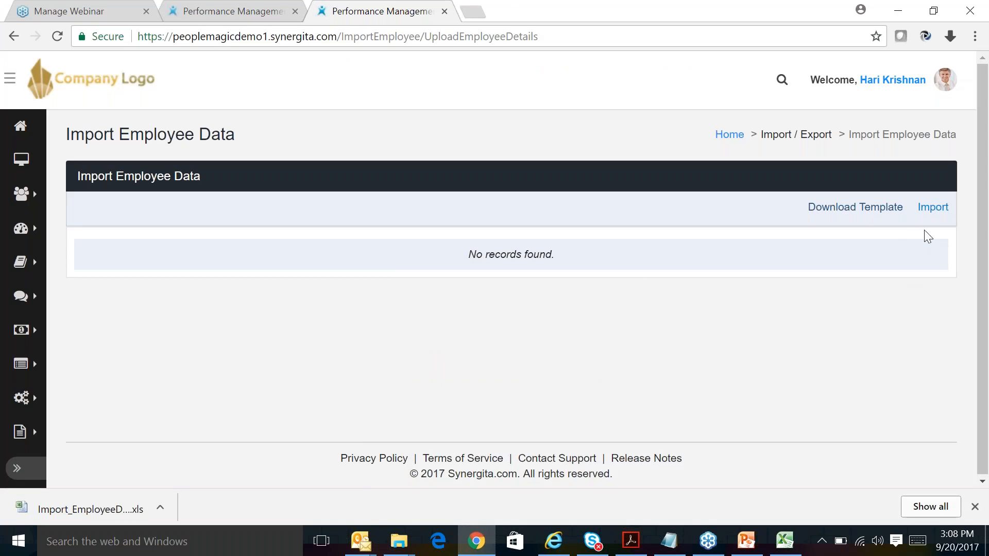
left_click(932, 208)
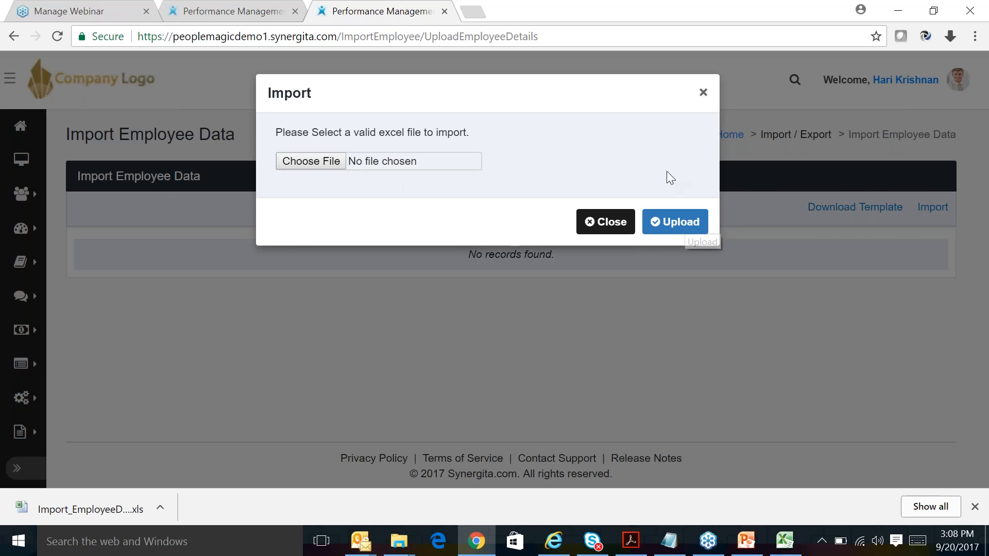
left_click(704, 91)
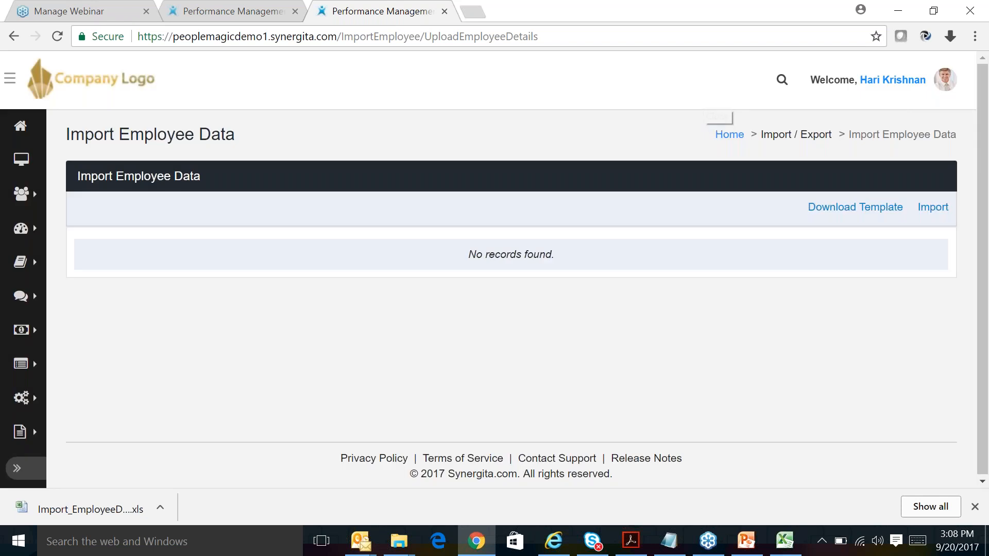
Step: Review the other employee data imports available under Import / Export, and bring up the HR Admin Tasks slide in PowerPoint
left_click(26, 470)
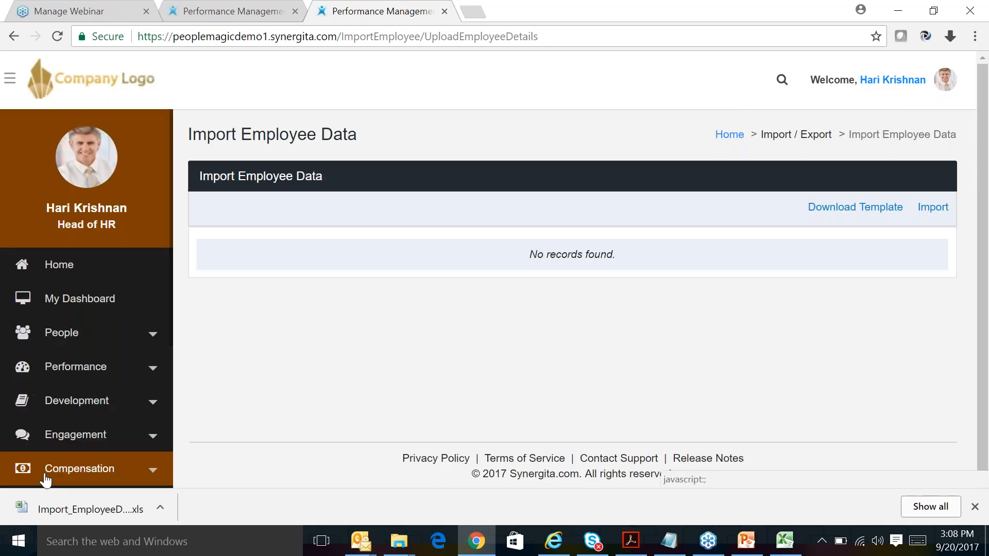
scroll(45, 480, "down", 4)
left_click(92, 344)
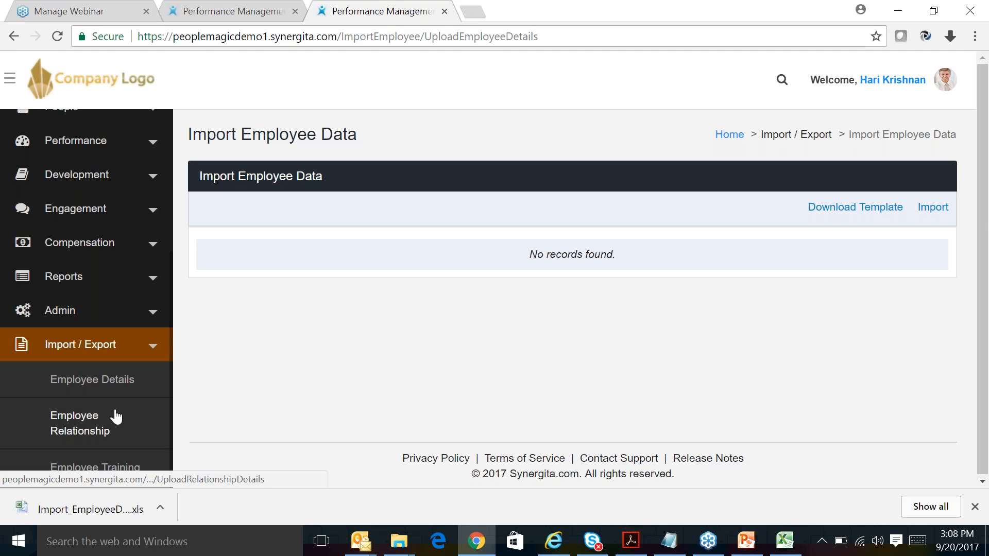
scroll(114, 417, "down", 5)
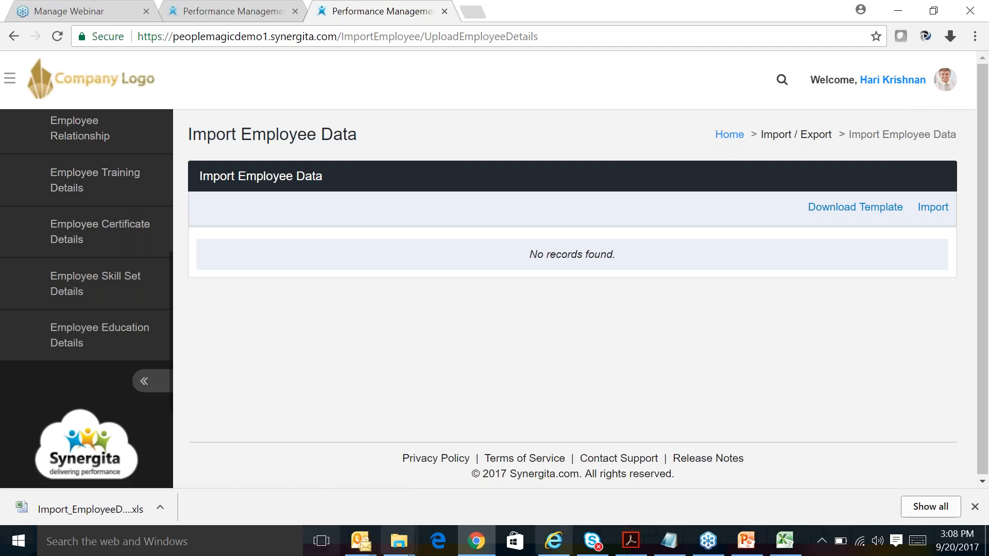
left_click(746, 541)
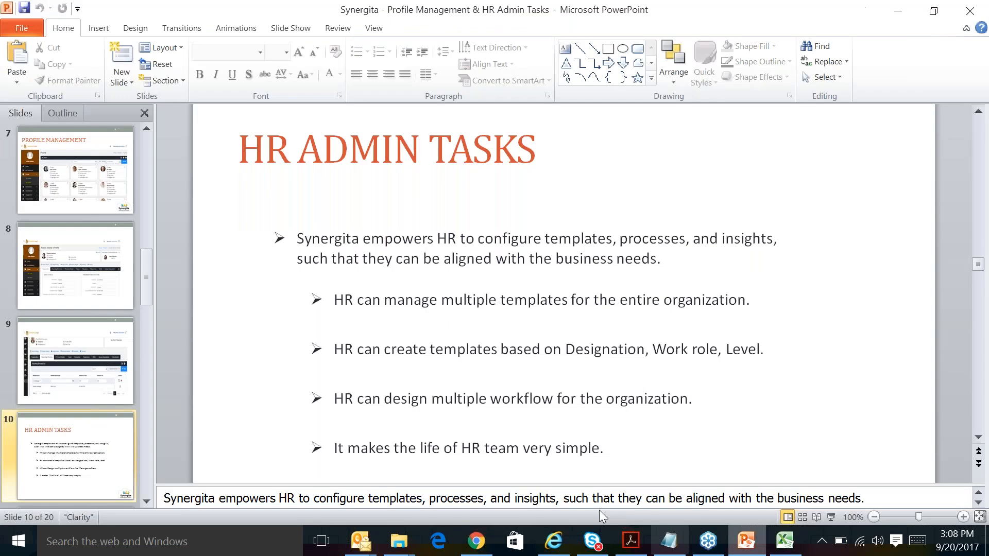
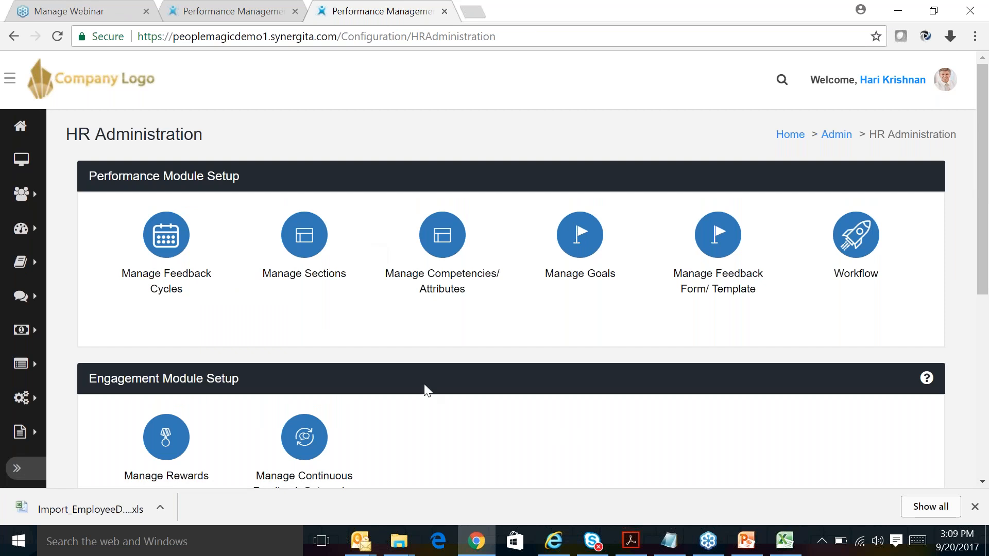
Step: Open Manage Feedback Cycles from the HR Administration page in a new browser tab and view the feedback cycle list
right_click(168, 232)
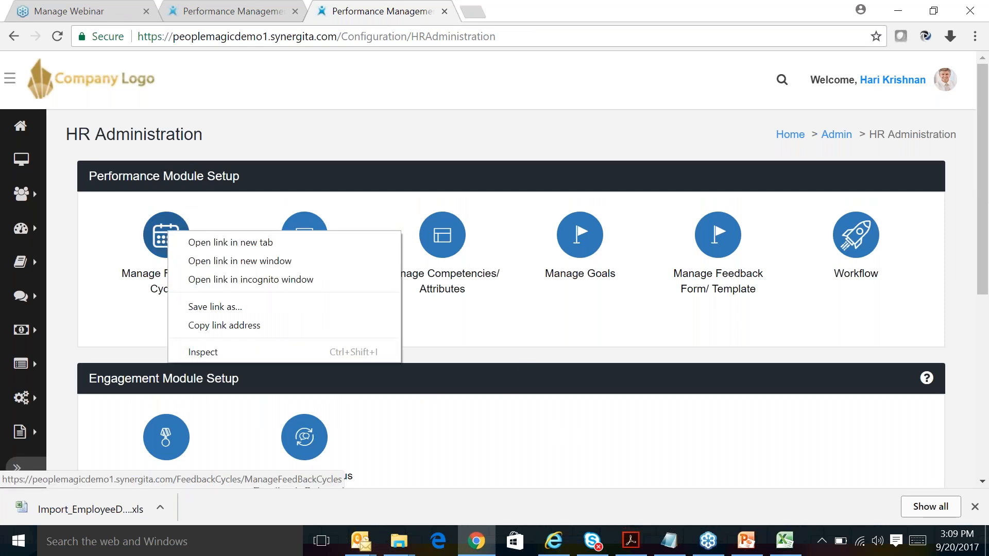
left_click(217, 242)
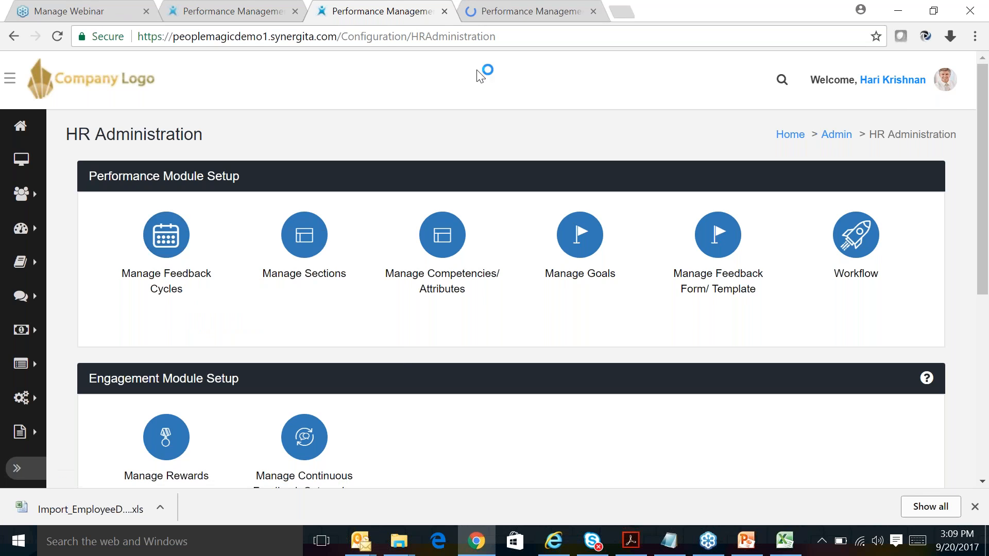
key("ctrl+Tab")
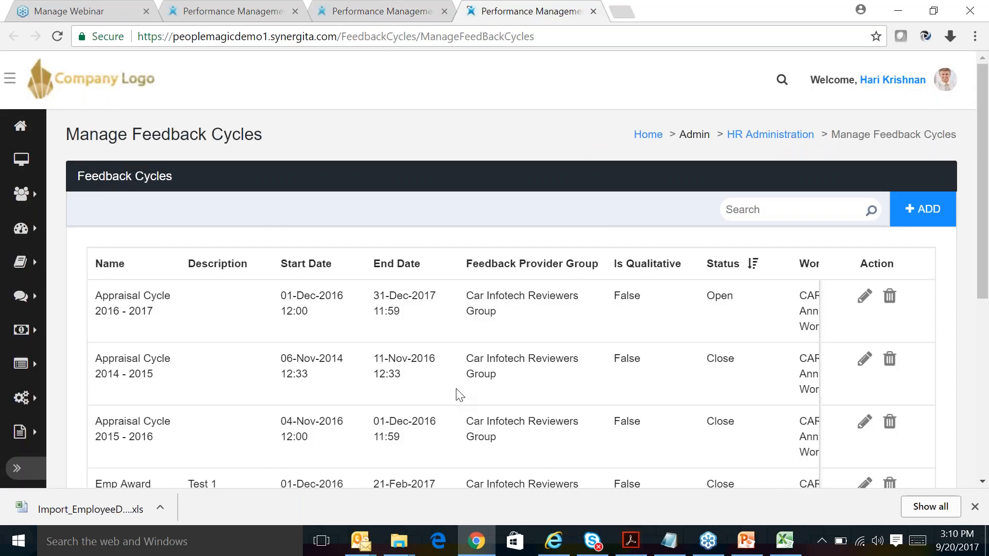
scroll(550, 402, "down", 1)
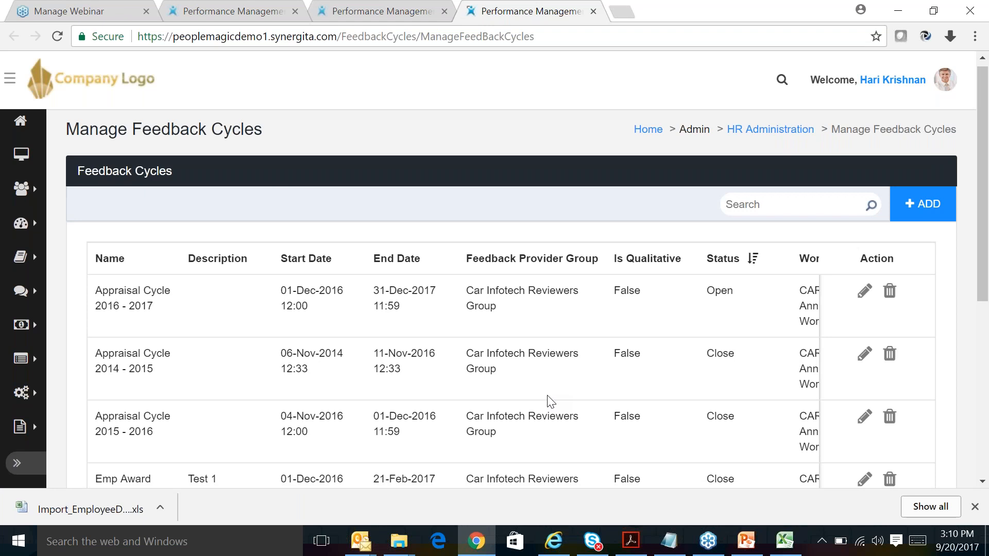
Step: Open the form for adding a feedback cycle, review its Cycle Details fields including Template and Review Group options, and return to the cycle list
scroll(551, 402, "up", 1)
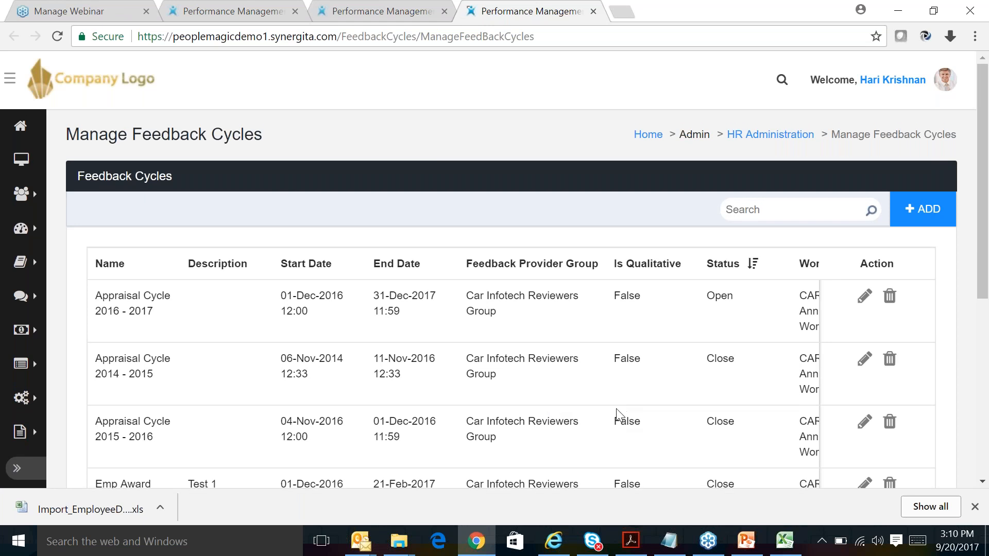
left_click(922, 215)
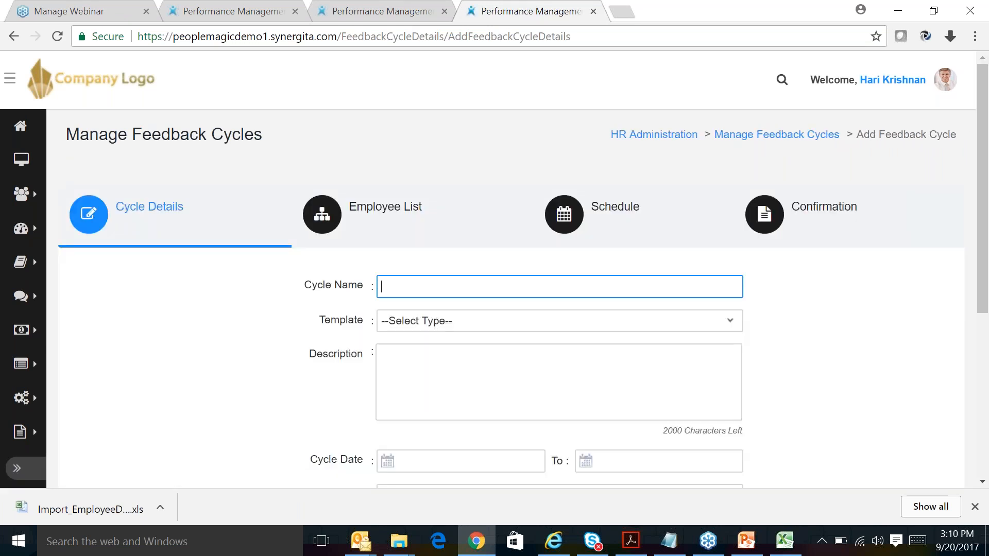
left_click(461, 327)
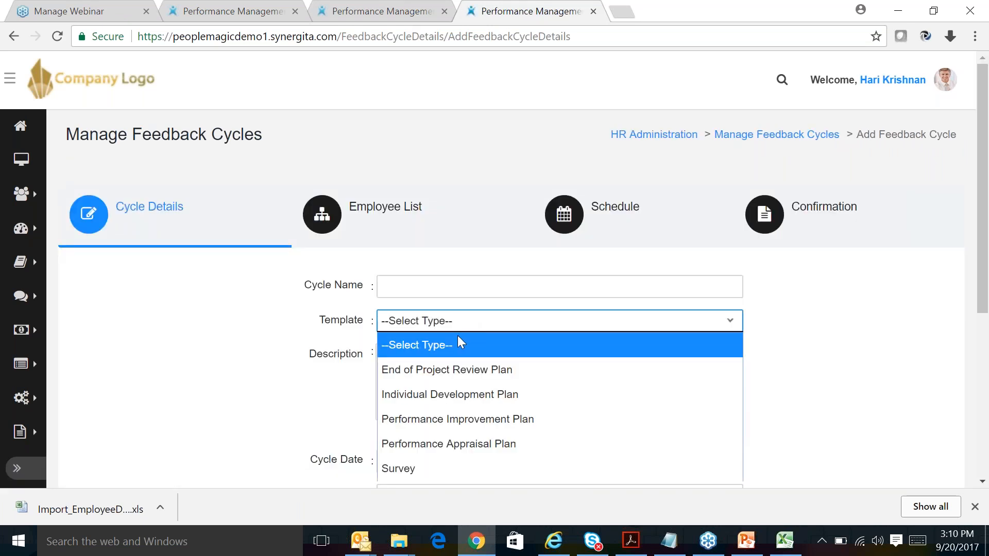
scroll(350, 428, "down", 1)
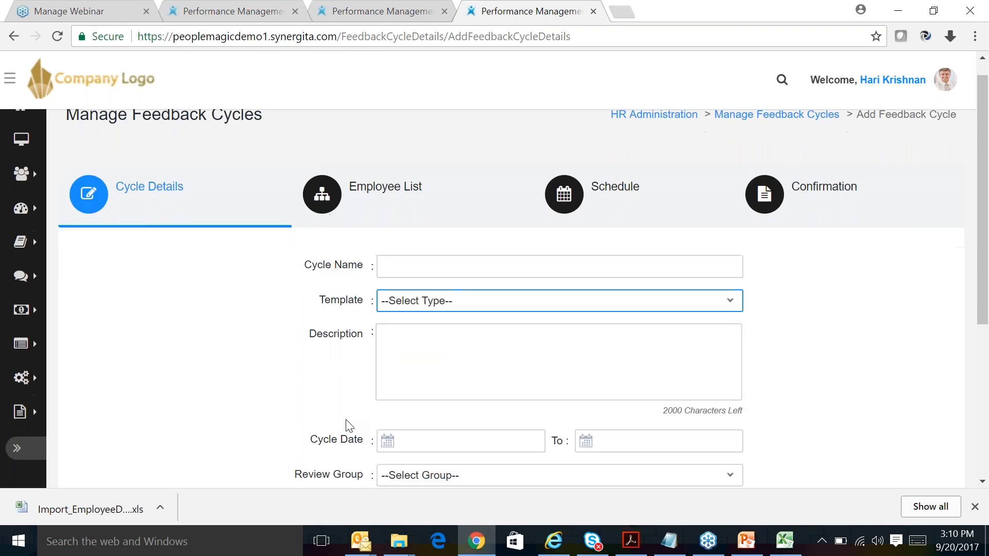
scroll(350, 428, "down", 3)
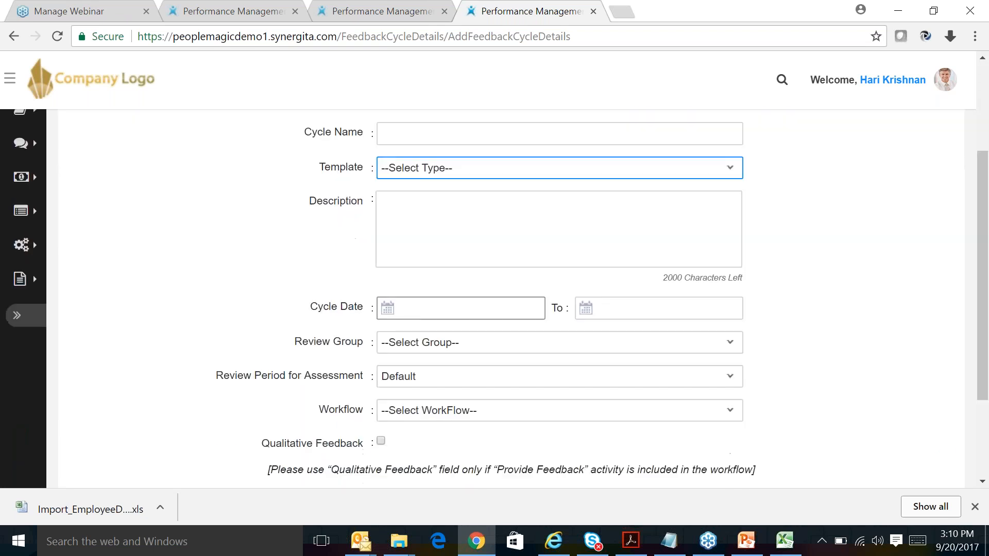
left_click(465, 347)
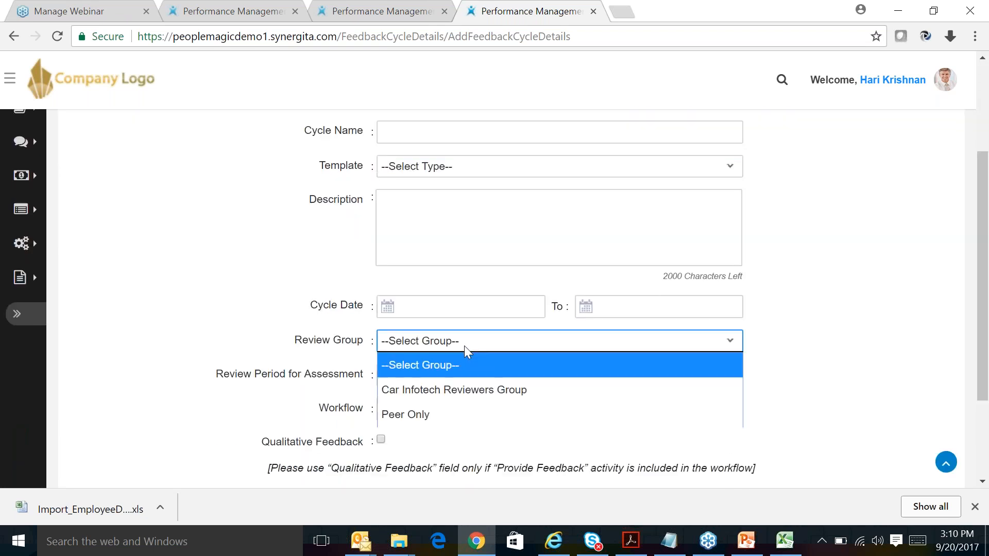
left_click(339, 362)
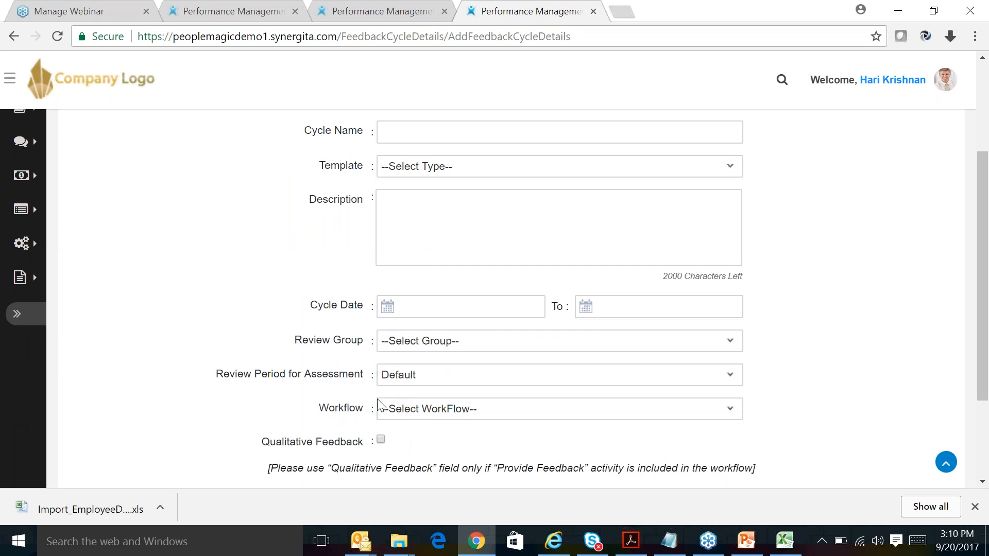
scroll(380, 401, "down", 1)
scroll(381, 403, "down", 2)
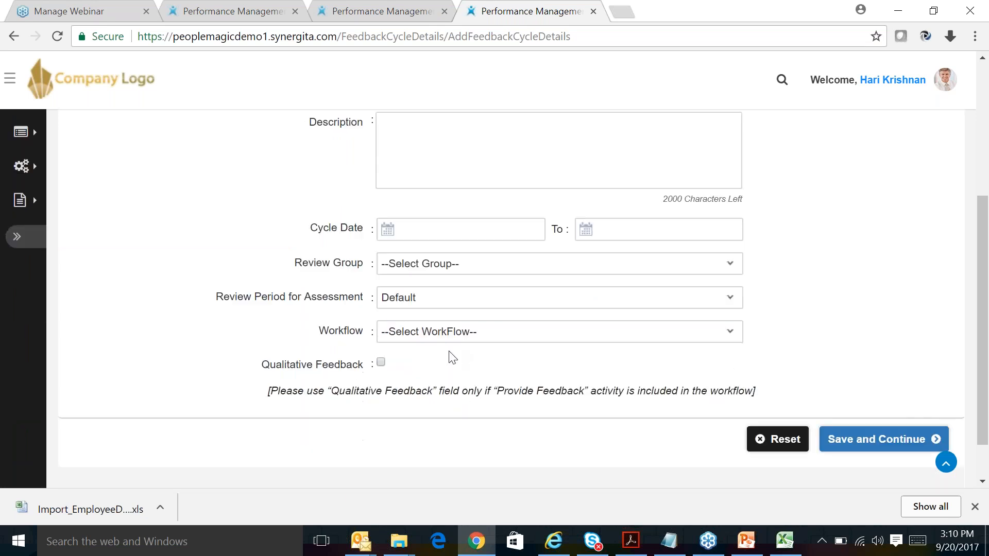
left_click(861, 440)
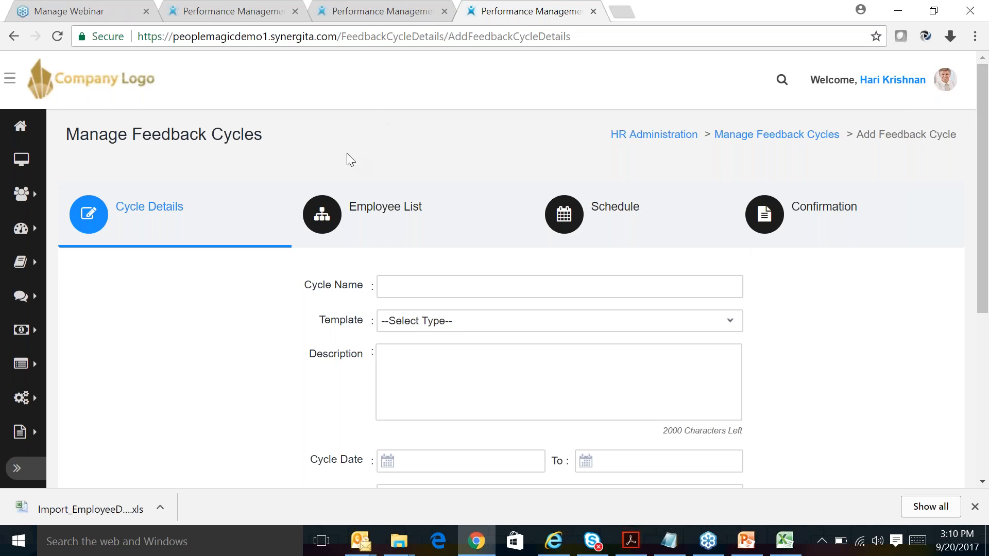
left_click(14, 36)
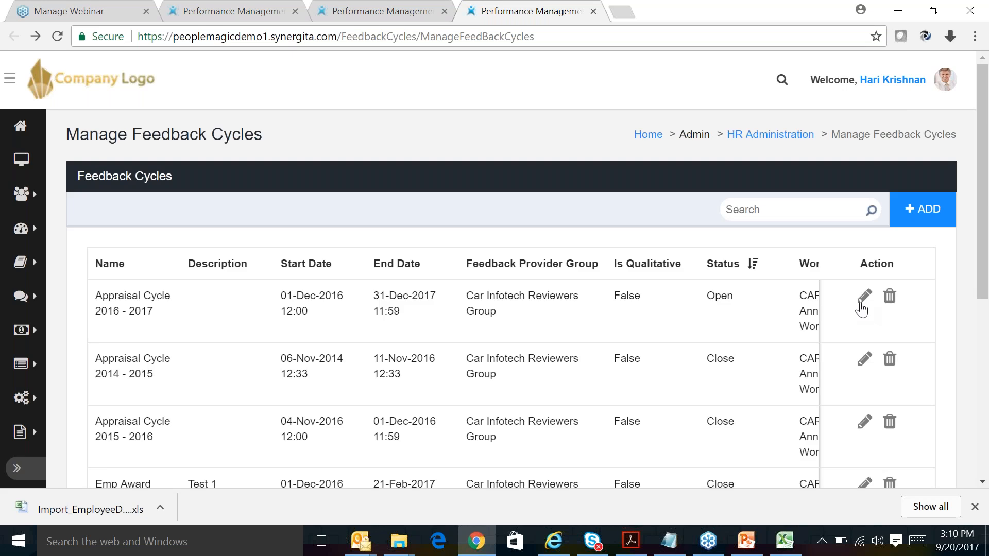
Step: Open the Appraisal Cycle 2016 - 2017 feedback cycle for editing and review its cycle details
left_click(861, 304)
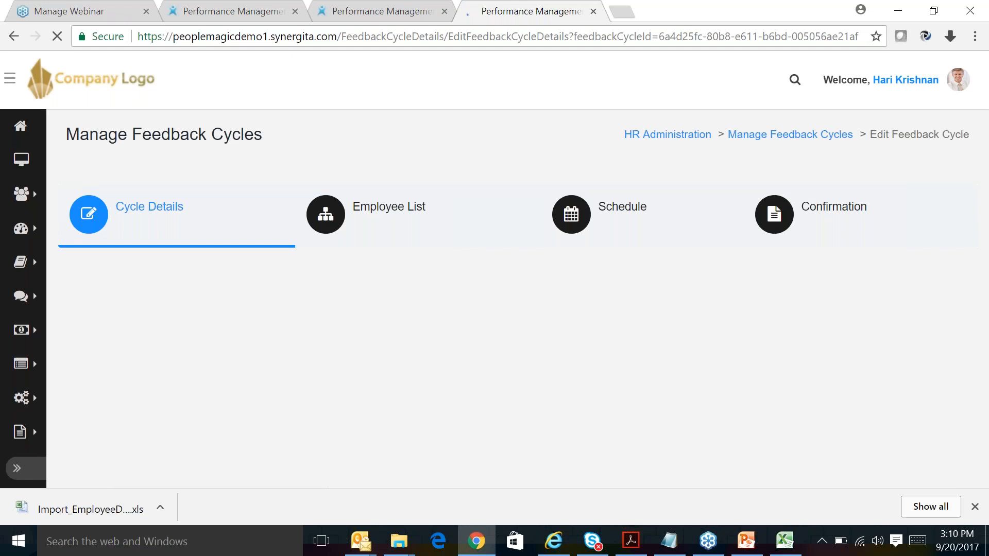
scroll(493, 336, "down", 1)
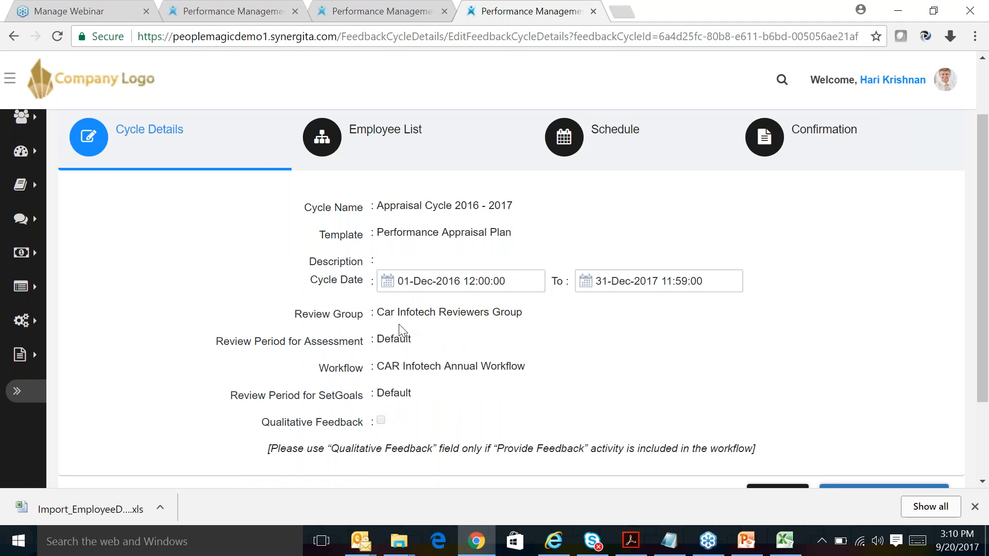
scroll(474, 387, "down", 1)
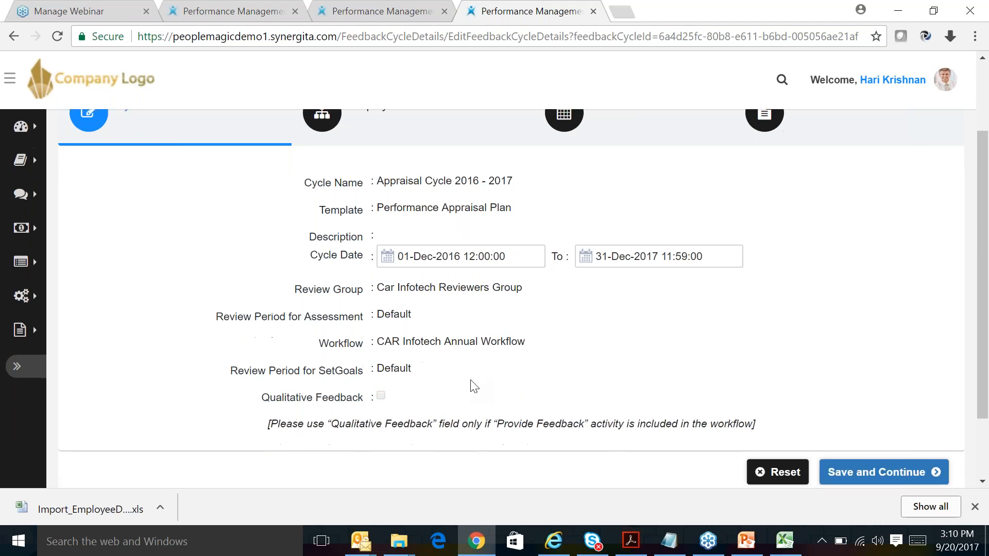
scroll(474, 387, "up", 2)
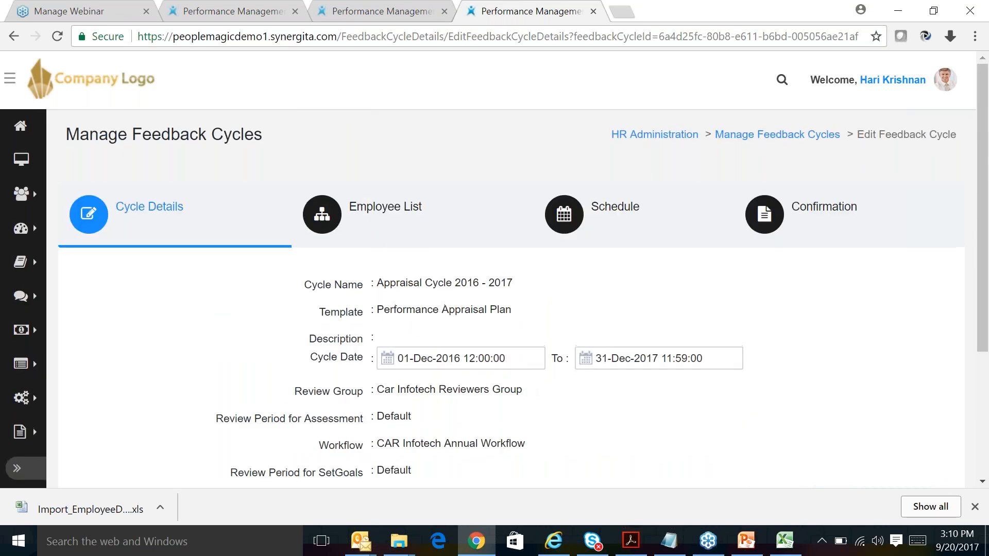
Step: Go to the cycle's Employee List stage and review the filters available for selecting employees
left_click(382, 208)
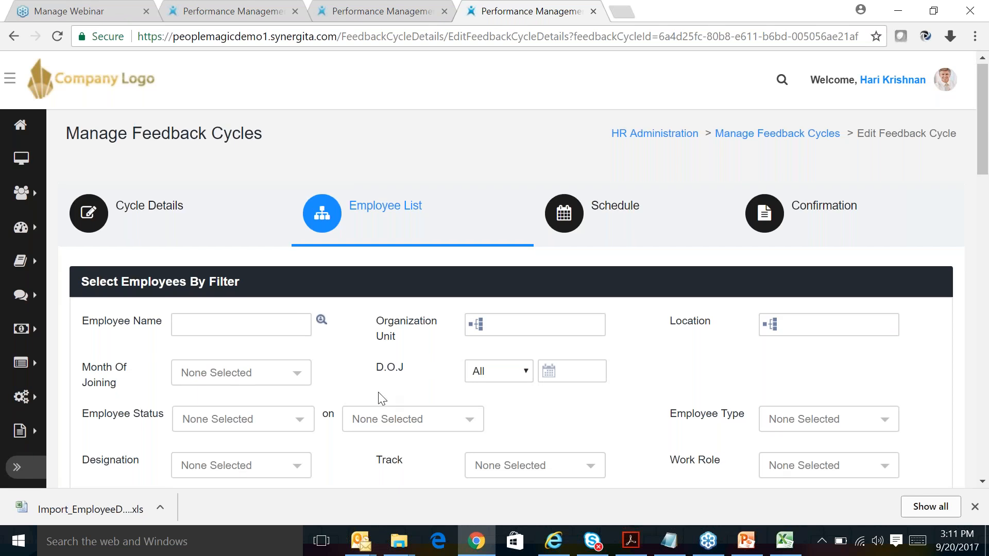
scroll(415, 406, "down", 2)
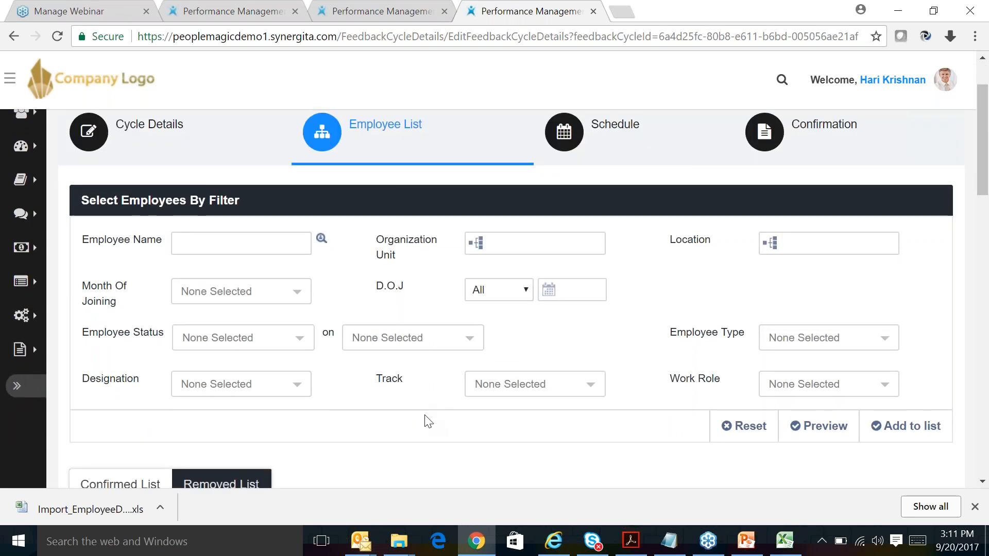
scroll(425, 422, "down", 2)
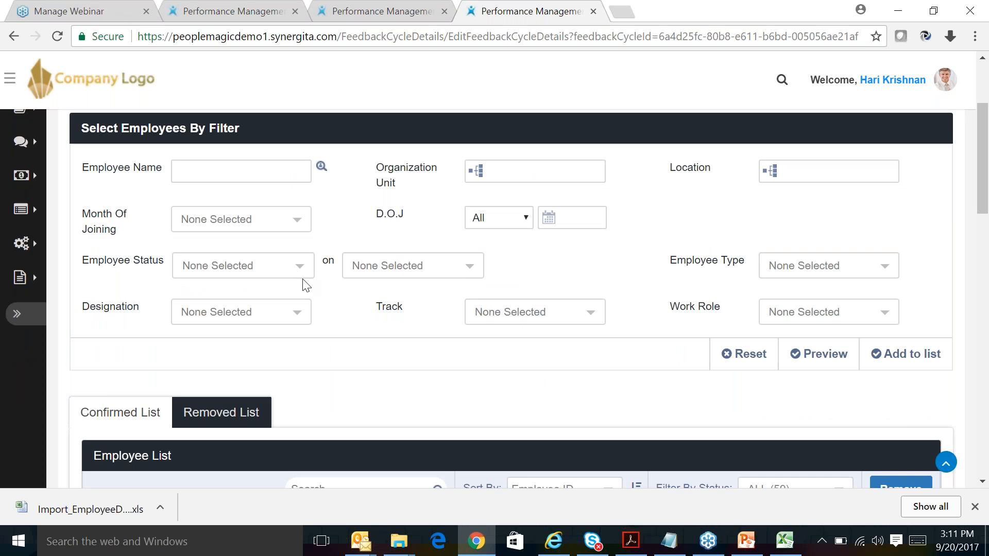
scroll(340, 366, "up", 1)
scroll(339, 366, "down", 1)
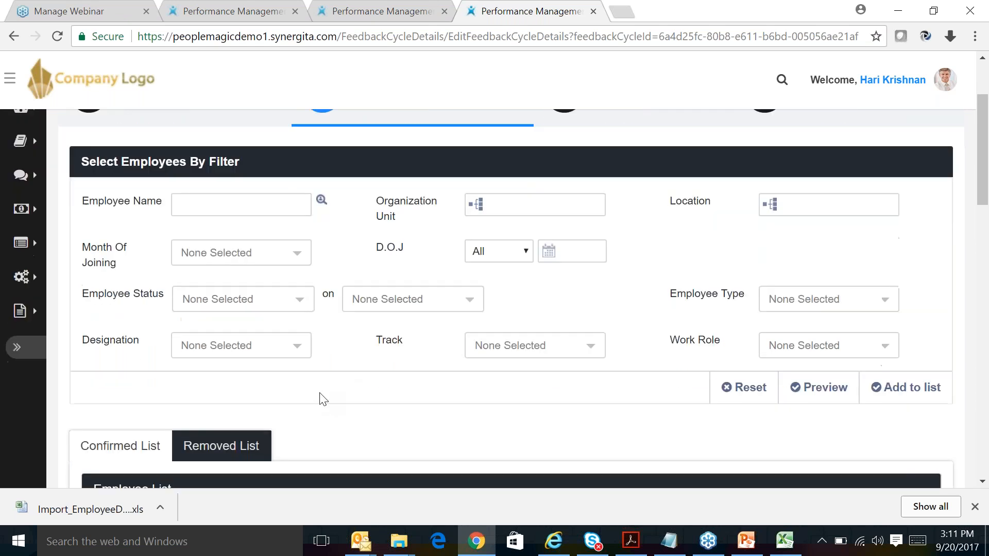
scroll(323, 399, "down", 1)
Step: Look up employees for the Employee Name filter and select the first employee in the Add Employee list
left_click(305, 170)
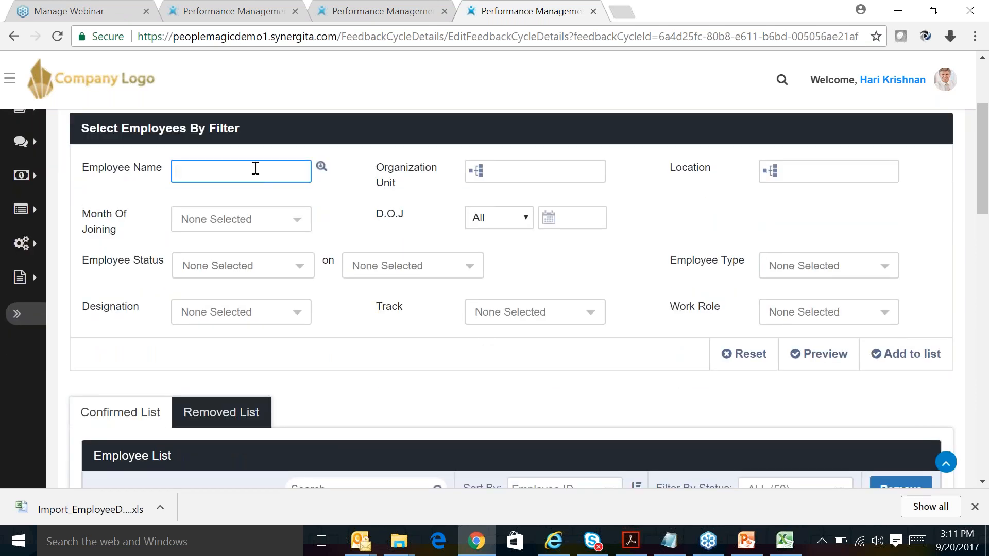
left_click(321, 167)
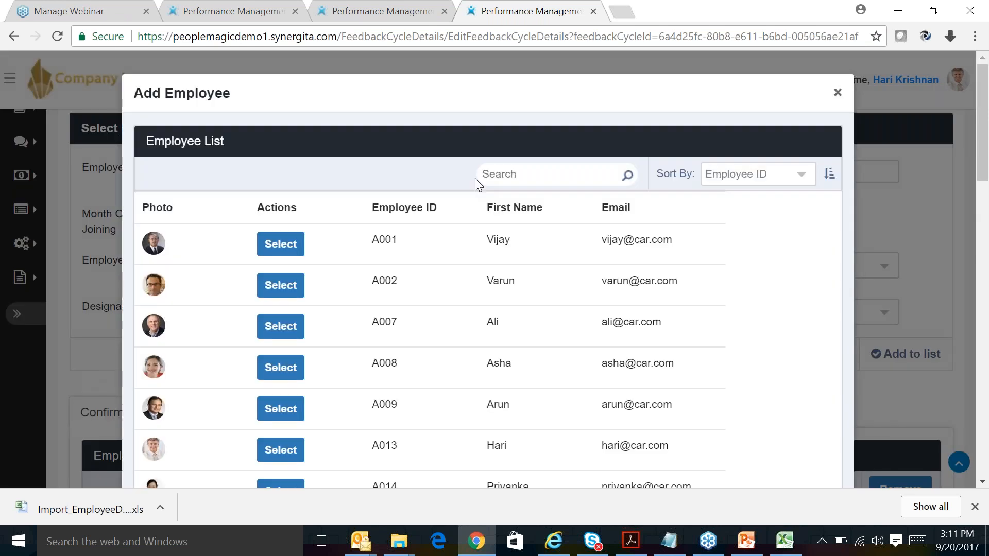
scroll(426, 320, "down", 7)
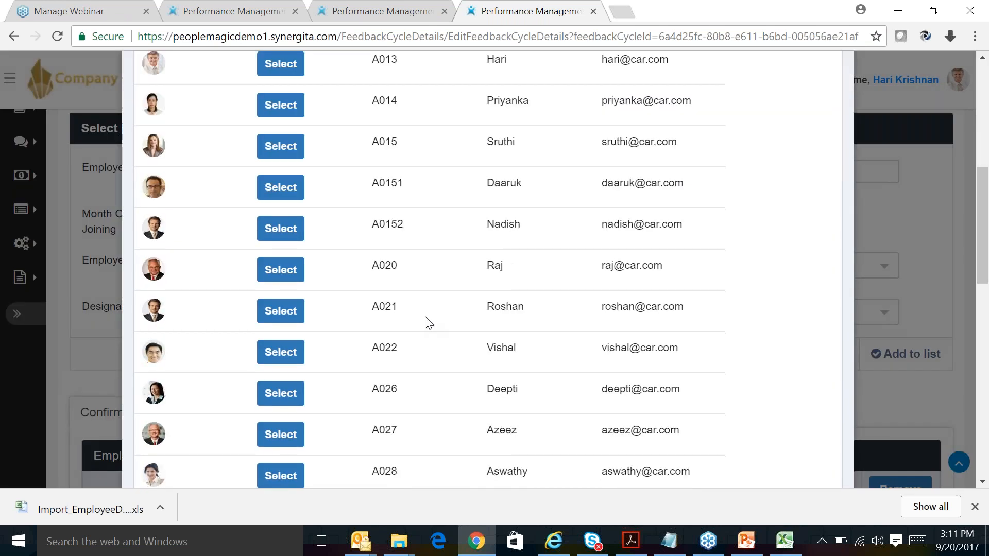
scroll(356, 284, "up", 8)
left_click(280, 243)
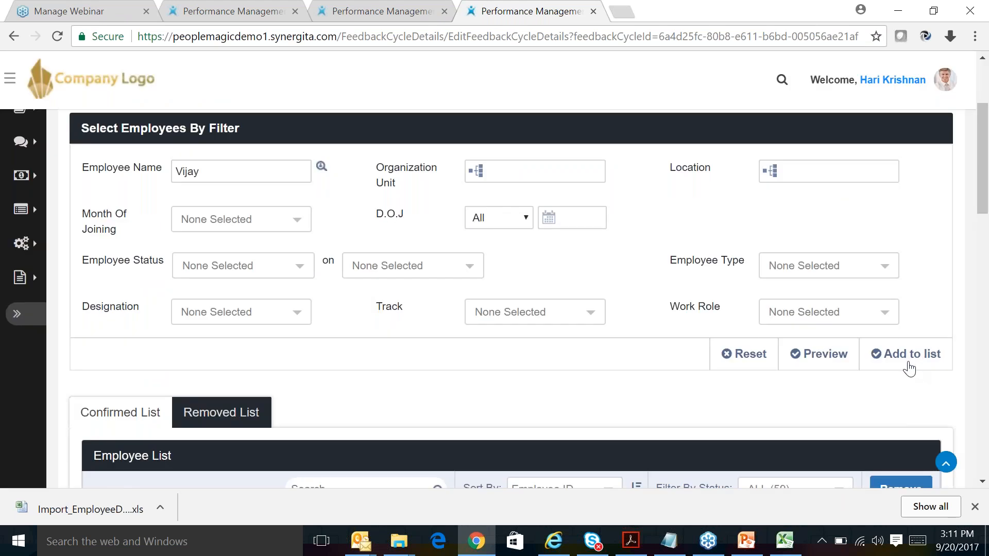
Step: Look through the Confirmed List of employees in the appraisal cycle and return to the start of the page
scroll(796, 391, "down", 3)
scroll(796, 391, "down", 5)
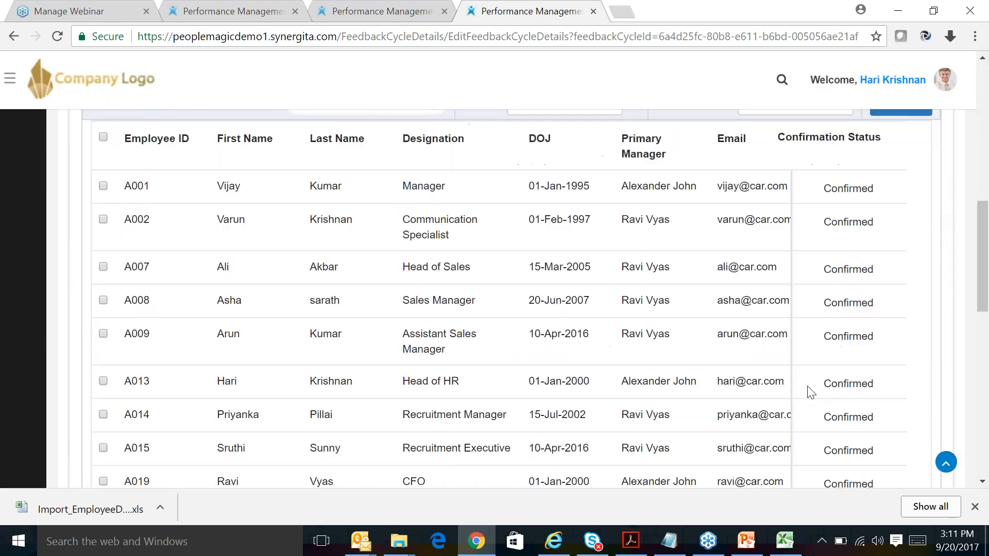
scroll(811, 393, "down", 8)
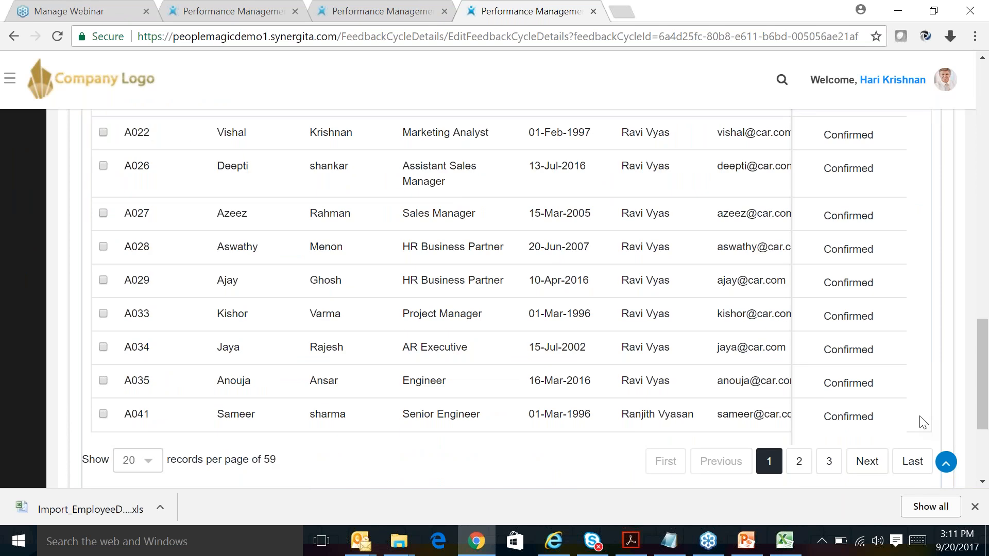
scroll(924, 422, "down", 4)
scroll(870, 393, "up", 8)
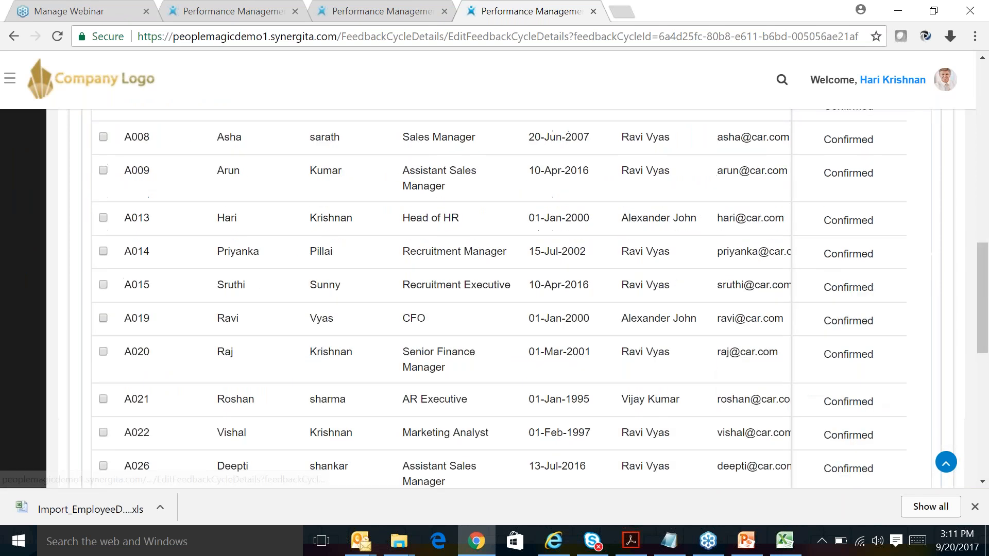
scroll(622, 212, "up", 12)
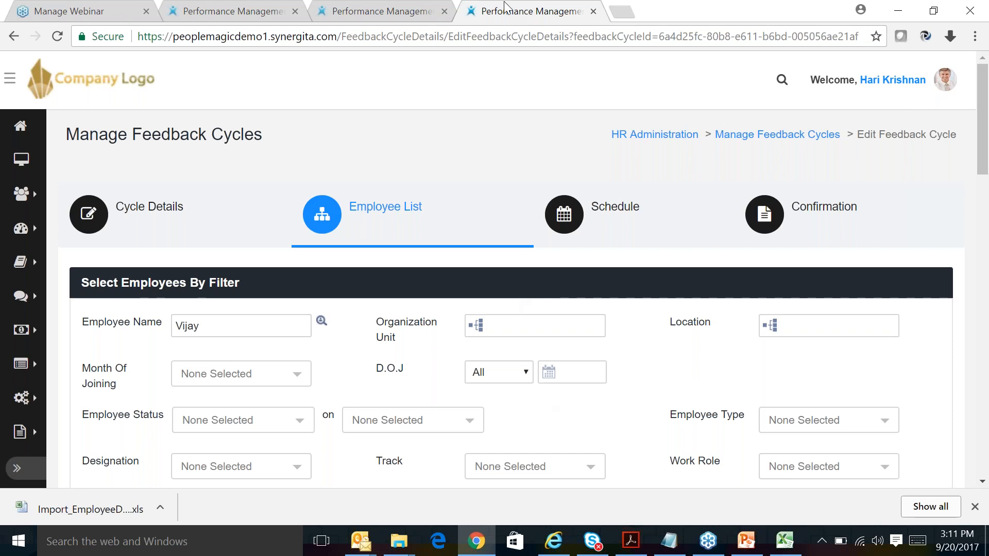
Step: Bring up the HR Administration page, switch to PowerPoint and show the Manage Feedback Form slide
left_click(390, 11)
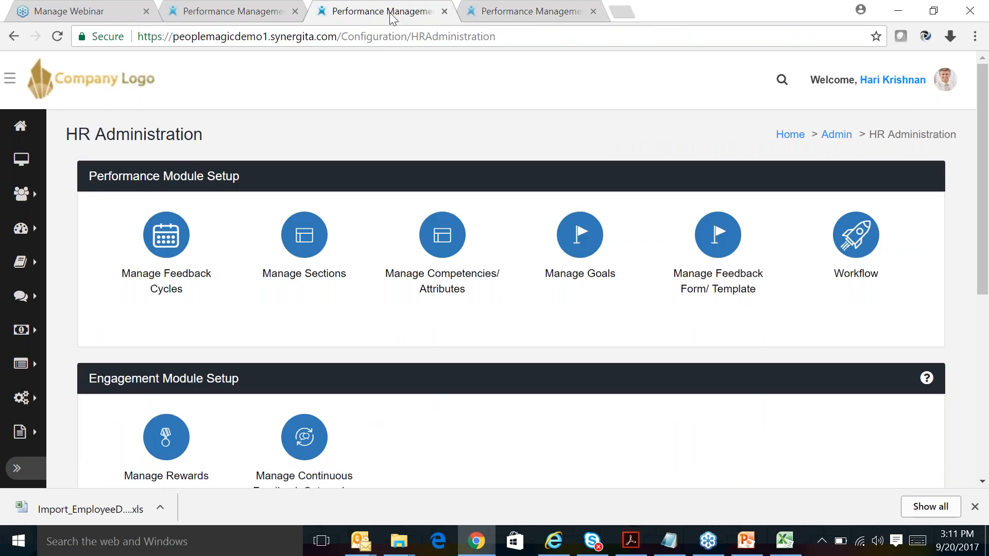
left_click(759, 546)
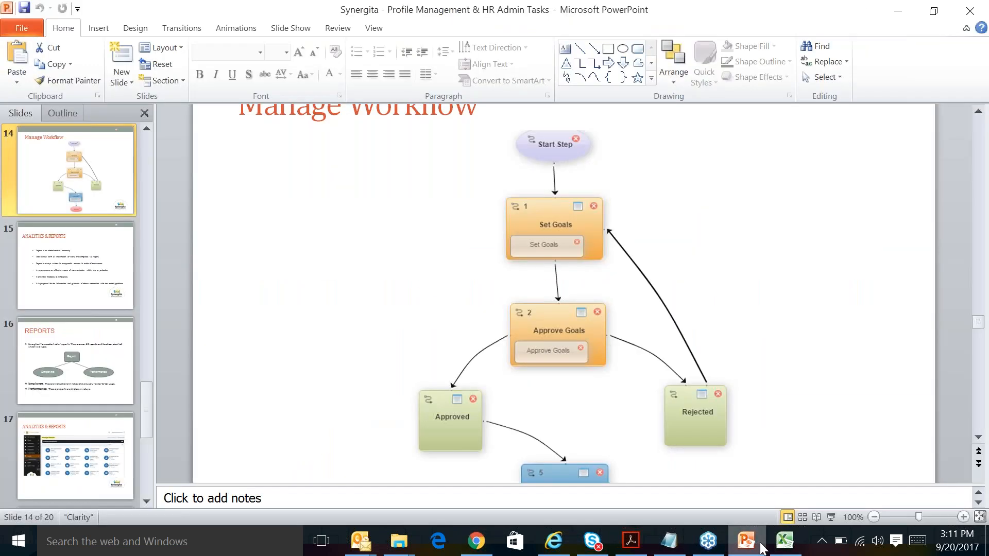
scroll(74, 209, "up", 3)
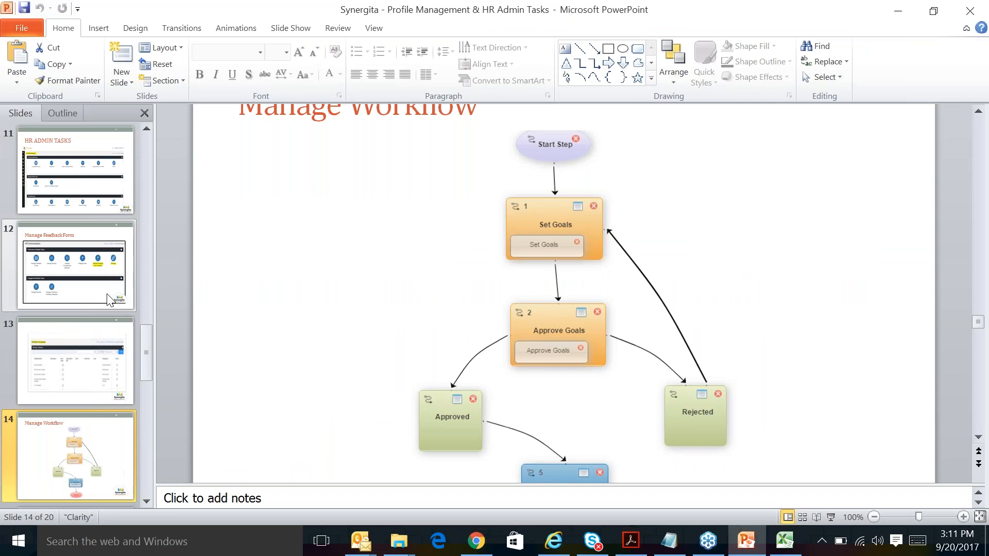
left_click(75, 258)
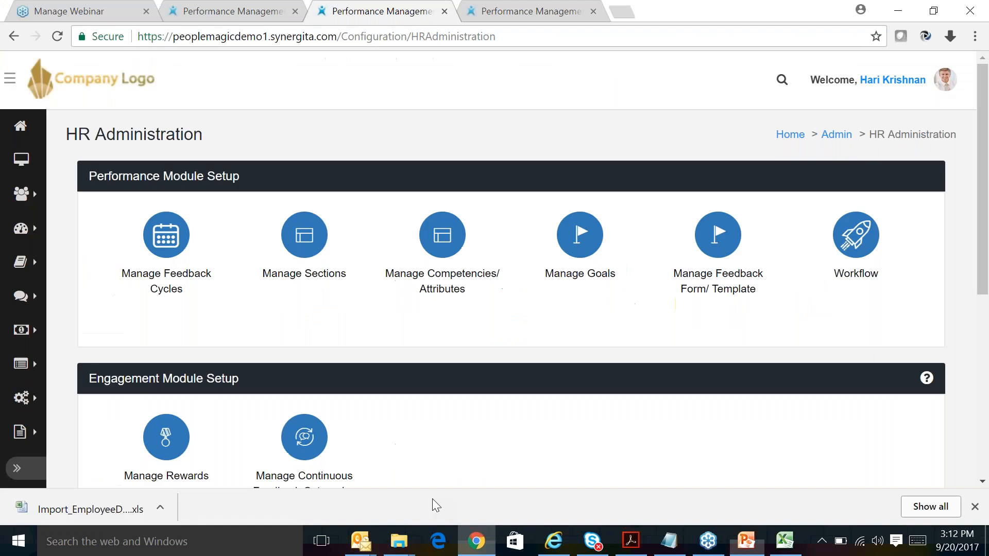
Step: Switch back to Chrome, close the feedback cycle page, and open Manage Feedback Form/ Template from HR Administration in a new browser tab
left_click(476, 541)
left_click(562, 11)
left_click(593, 11)
left_click(718, 234, "ctrl")
left_click(492, 10)
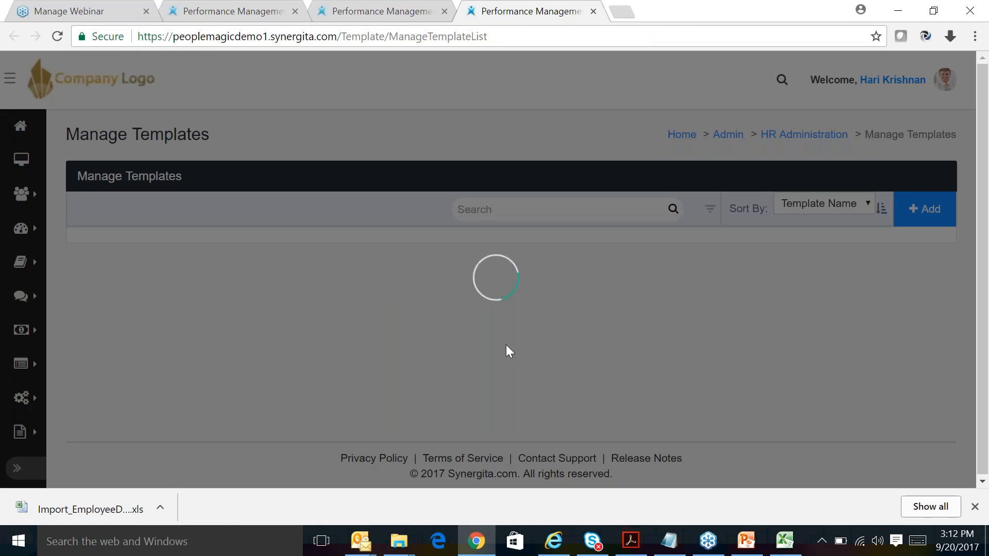
Step: Start a new blank feedback template row and look through the available Track, Work Role and Level options
scroll(527, 404, "down", 1)
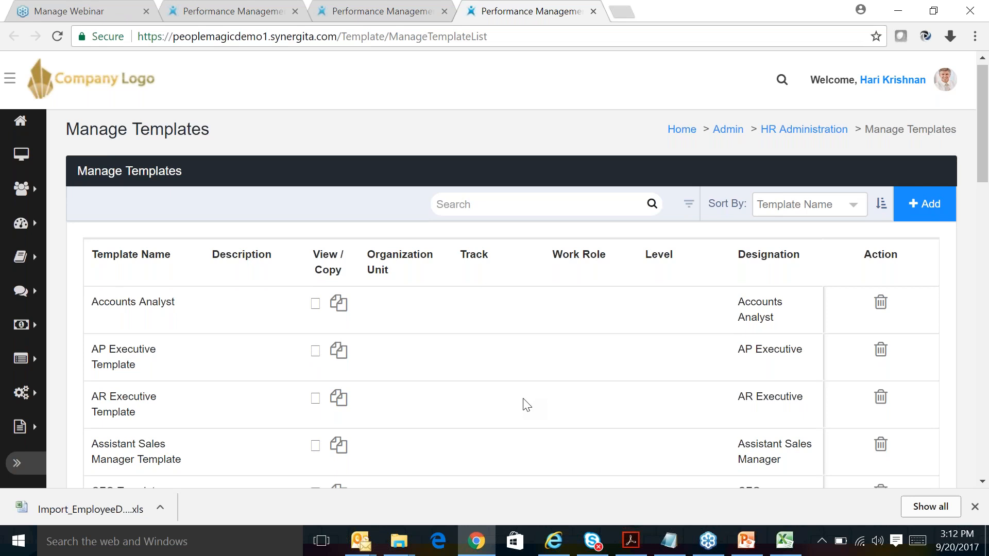
scroll(515, 402, "down", 2)
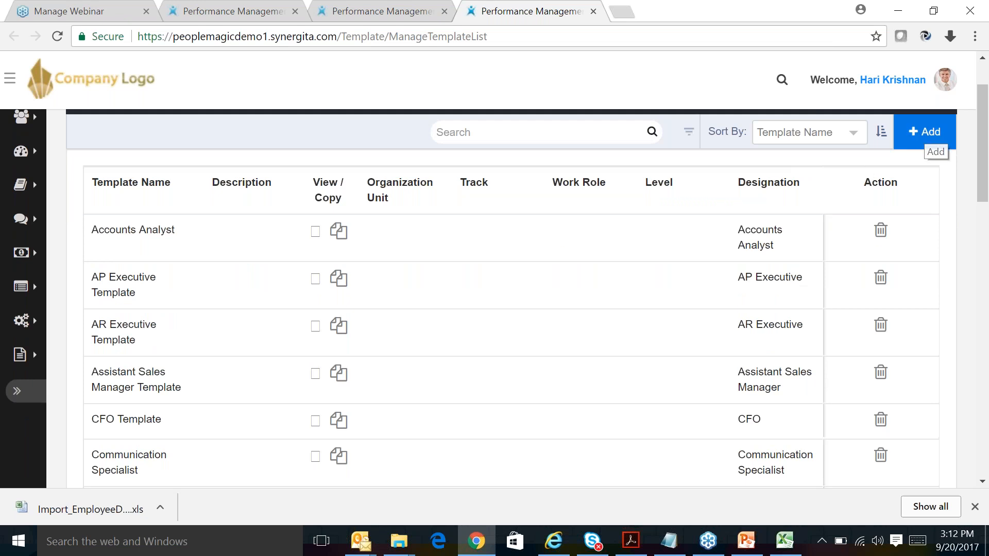
left_click(925, 132)
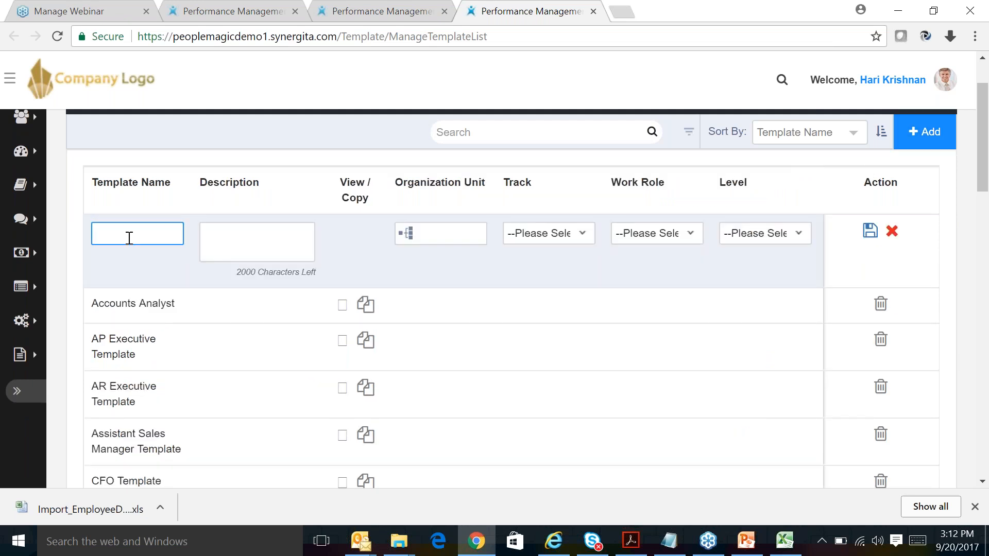
left_click(296, 244)
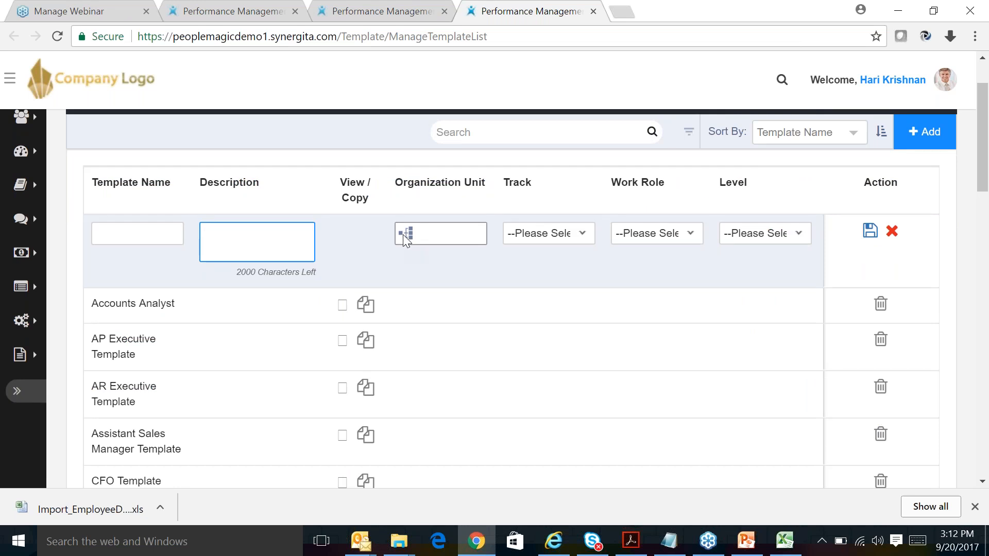
left_click(554, 240)
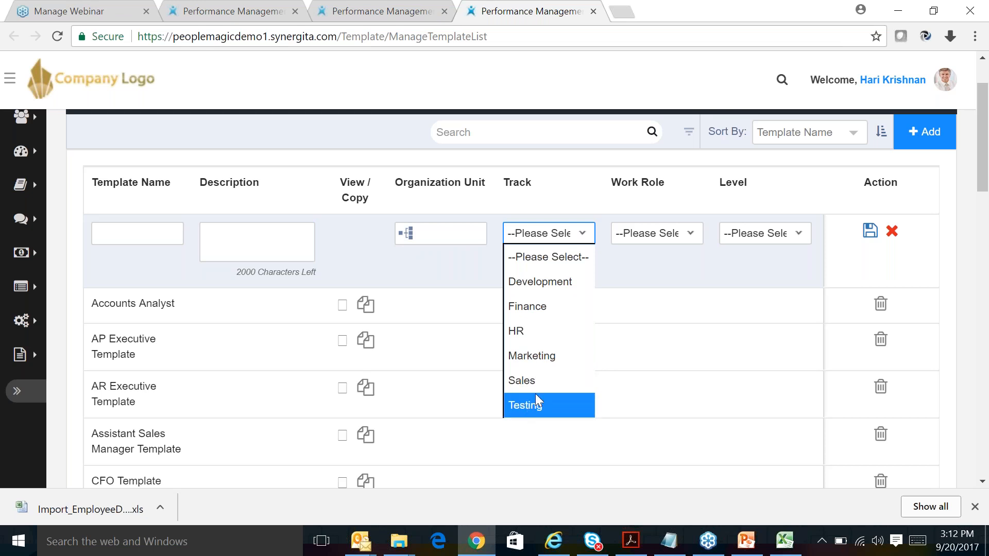
left_click(638, 236)
left_click(752, 237)
left_click(660, 271)
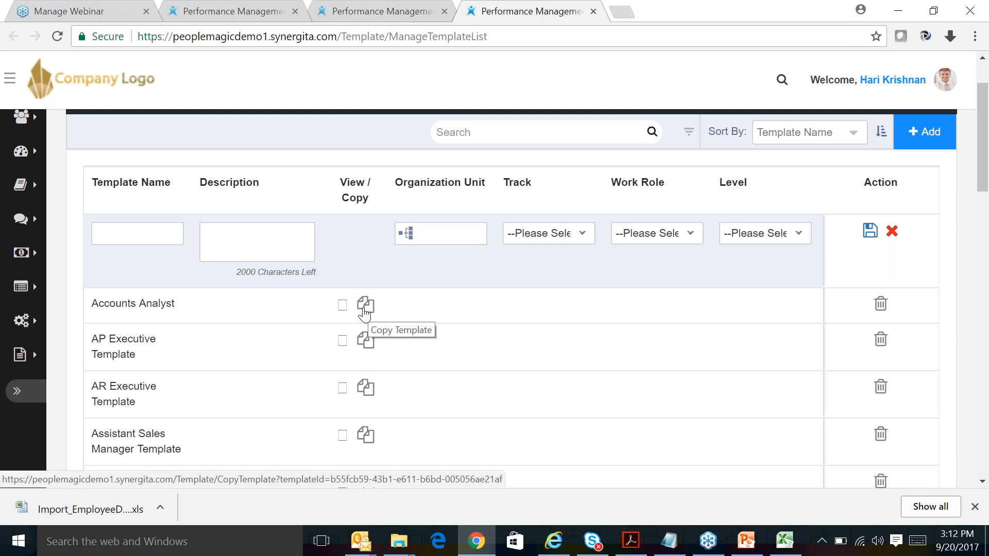
Step: View the Accounts Analyst template and examine the SMART Goals section of its Performance Appraisal Plan
left_click(342, 306)
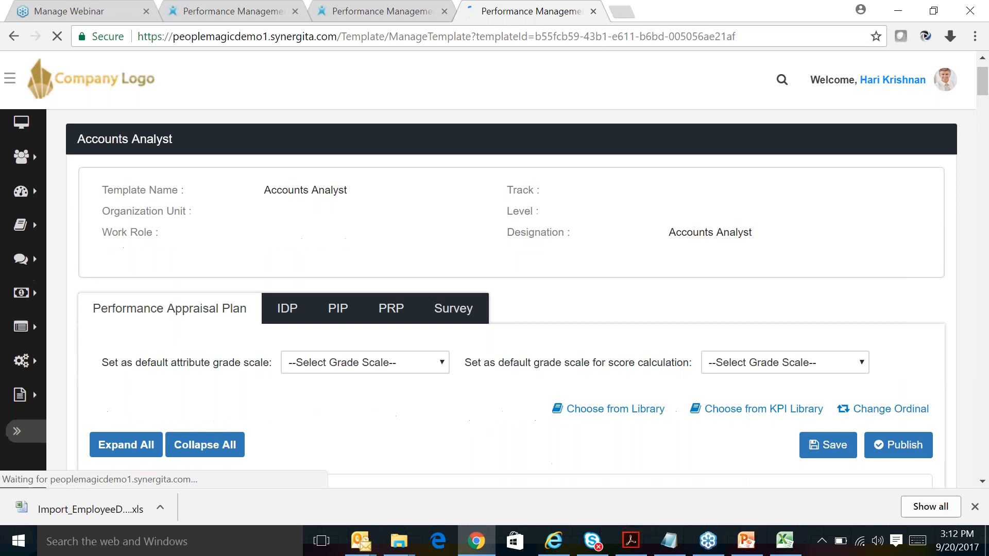
scroll(484, 416, "down", 5)
scroll(482, 410, "down", 3)
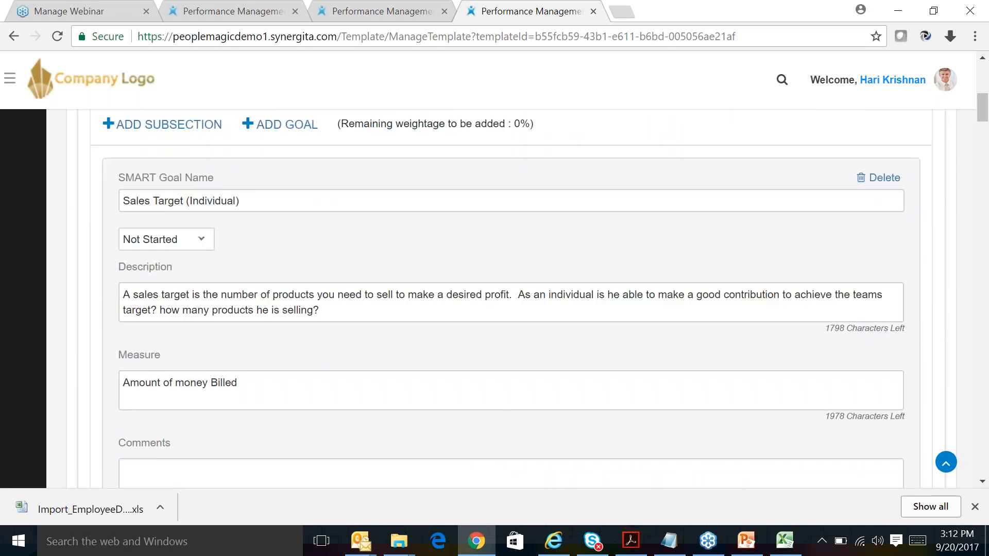
scroll(415, 401, "down", 10)
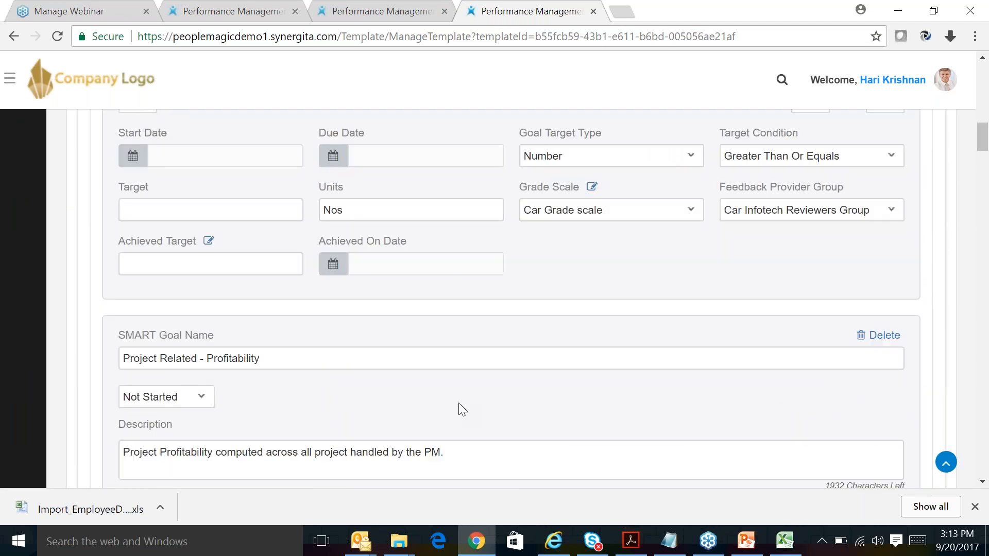
scroll(191, 308, "up", 12)
scroll(191, 307, "down", 1)
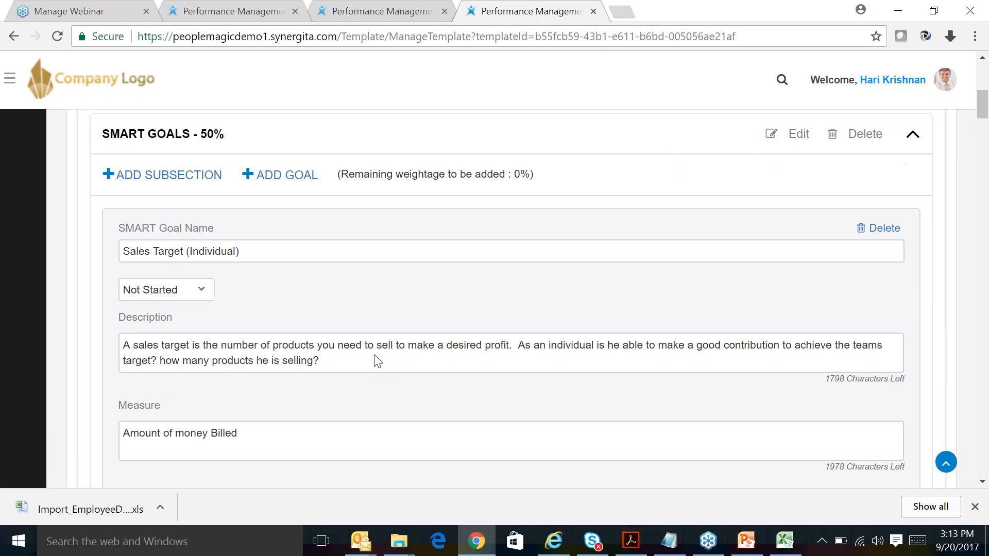
scroll(410, 364, "down", 15)
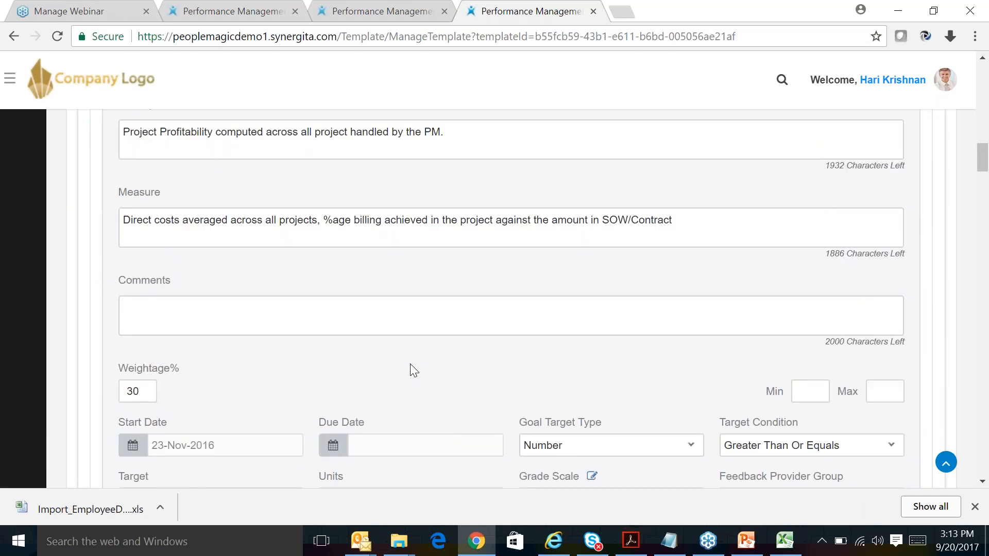
scroll(410, 364, "down", 8)
scroll(414, 370, "up", 20)
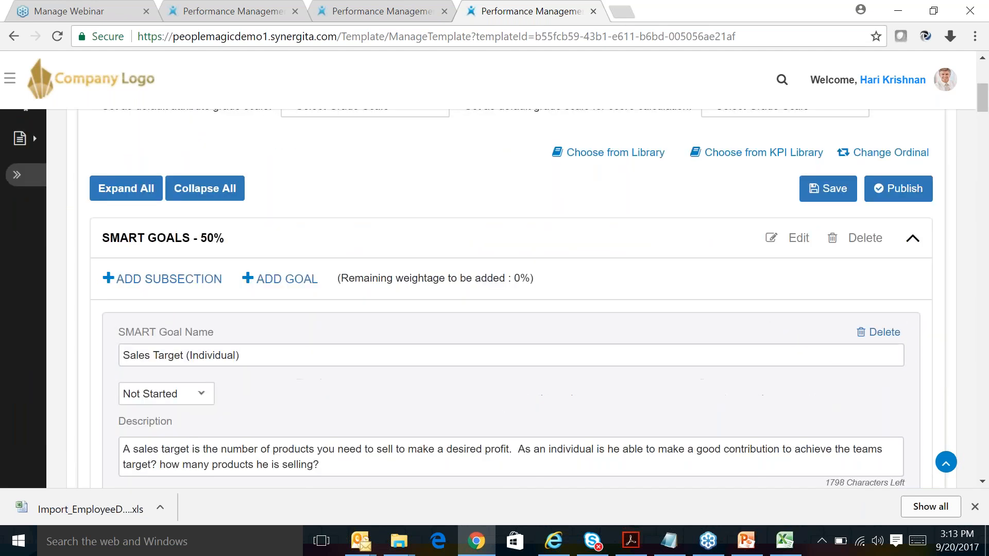
scroll(503, 368, "up", 5)
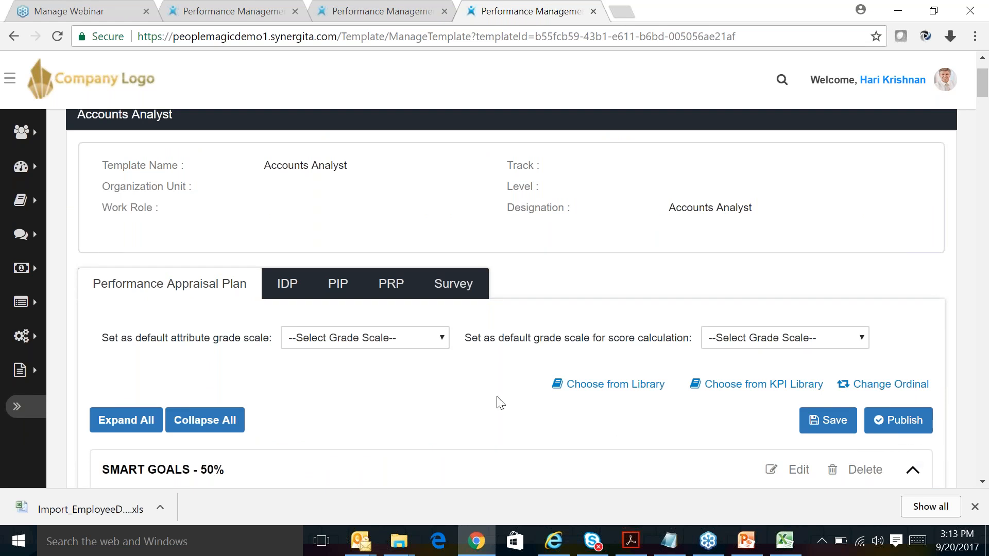
scroll(517, 392, "up", 1)
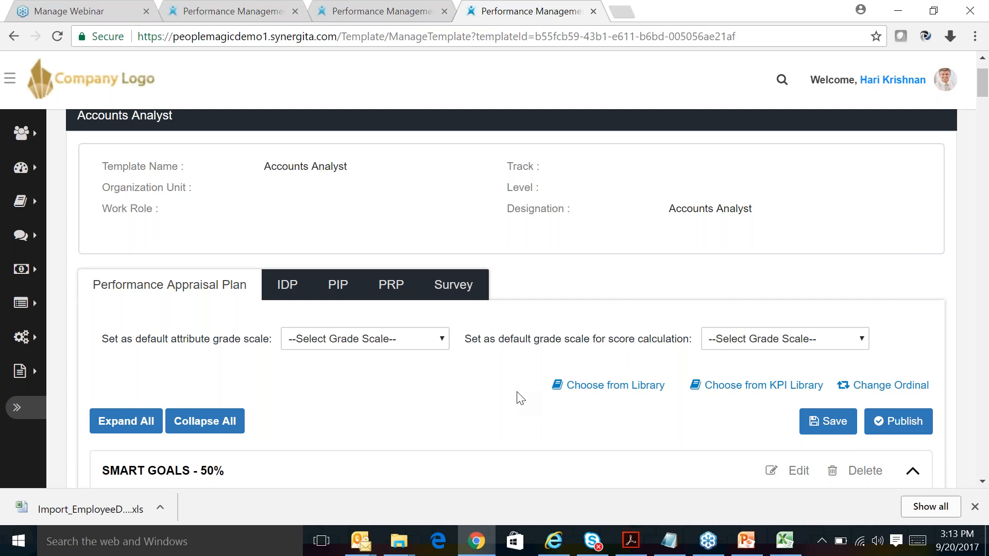
scroll(518, 392, "up", 2)
Step: Look over the HR Administration page, then switch to PowerPoint and show the Manage Workflow slide
left_click(380, 12)
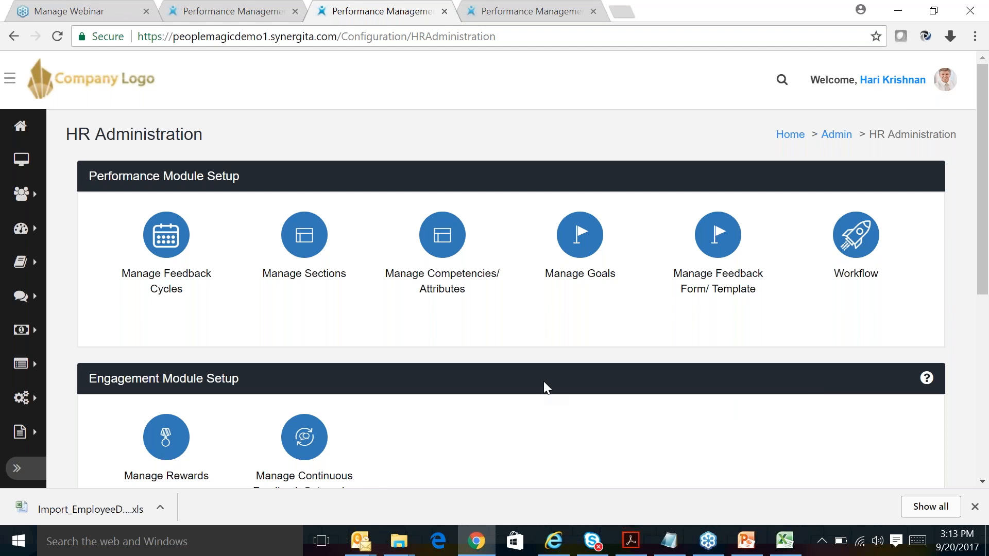
scroll(513, 363, "down", 1)
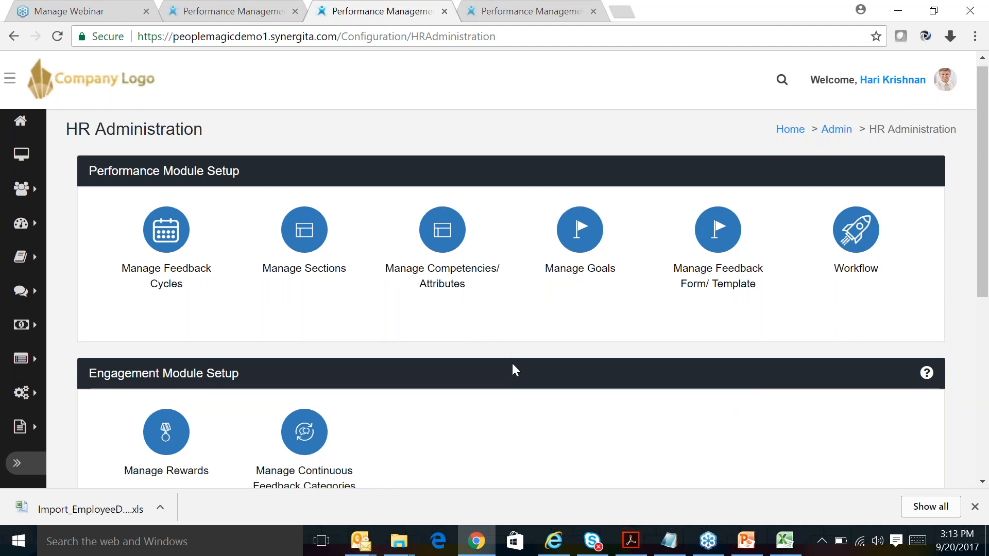
scroll(515, 371, "down", 6)
scroll(525, 386, "up", 7)
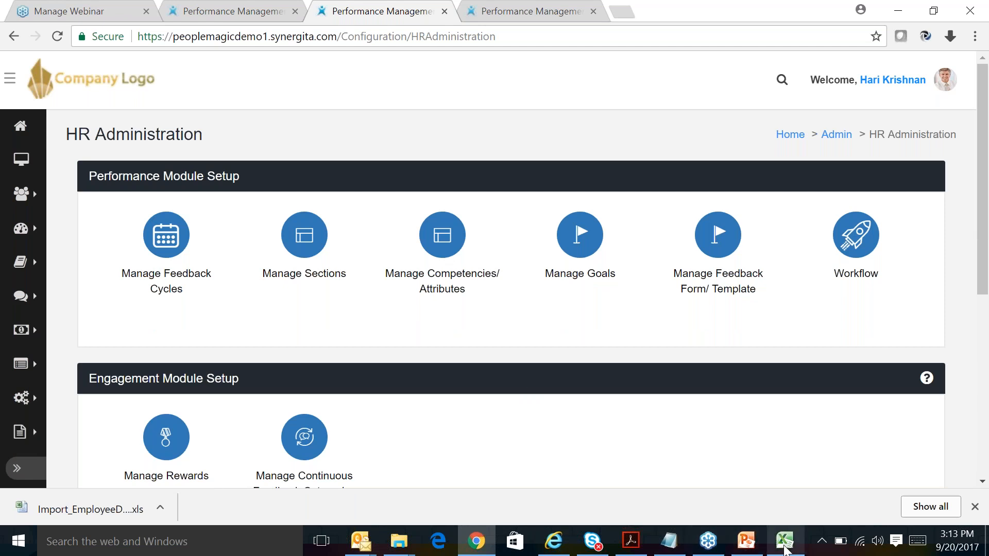
left_click(747, 541)
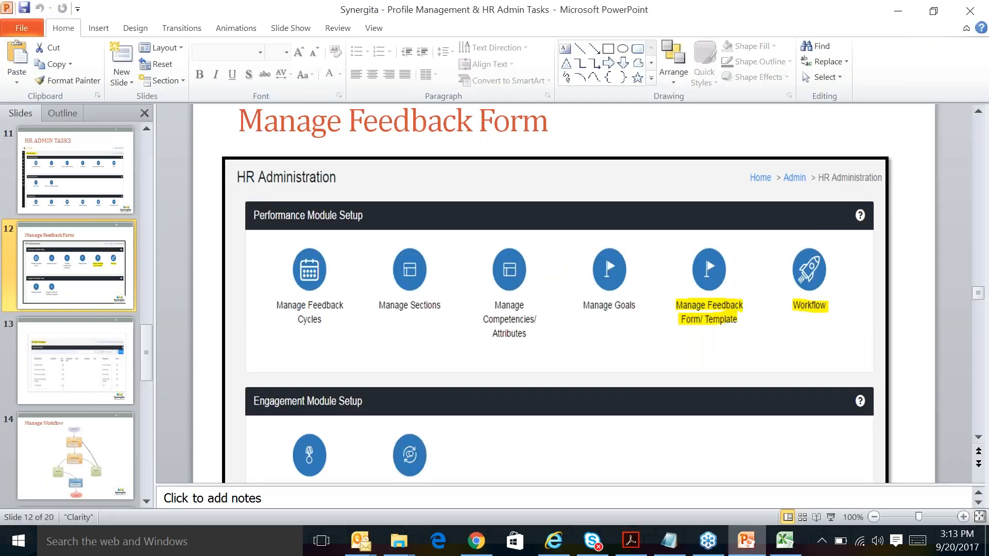
left_click(99, 451)
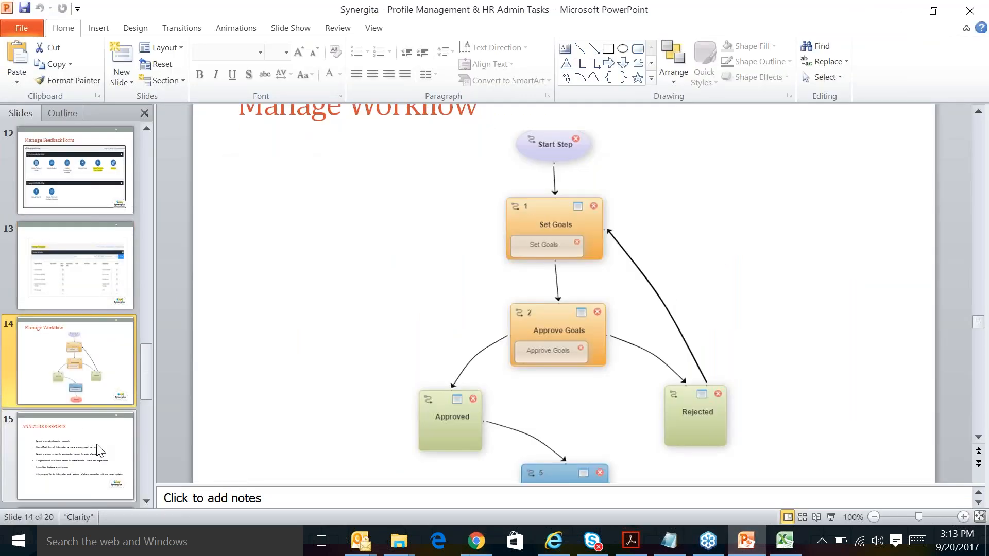
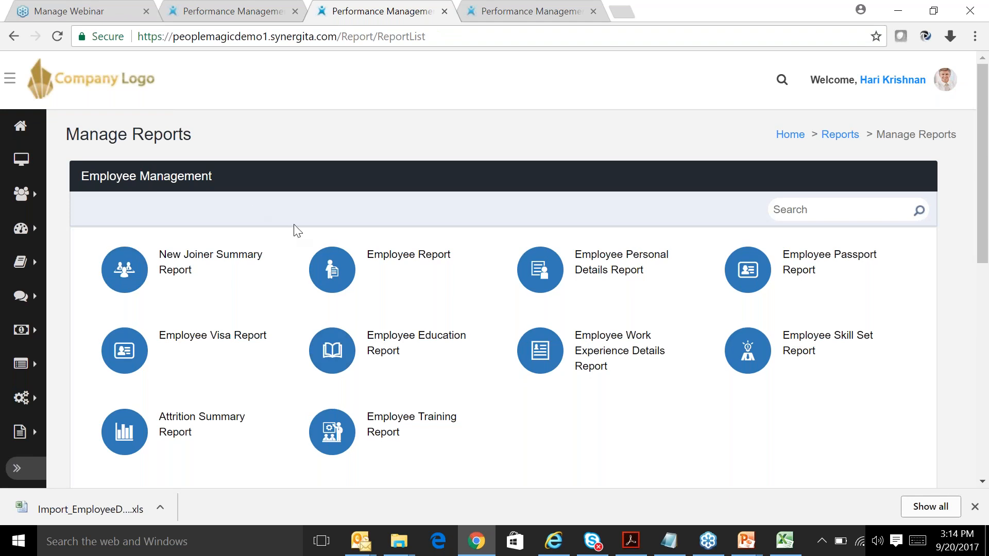
Step: Look through the Employee Management and Performance Management reports on the Manage Reports page and return to the start of the page
scroll(292, 298, "down", 1)
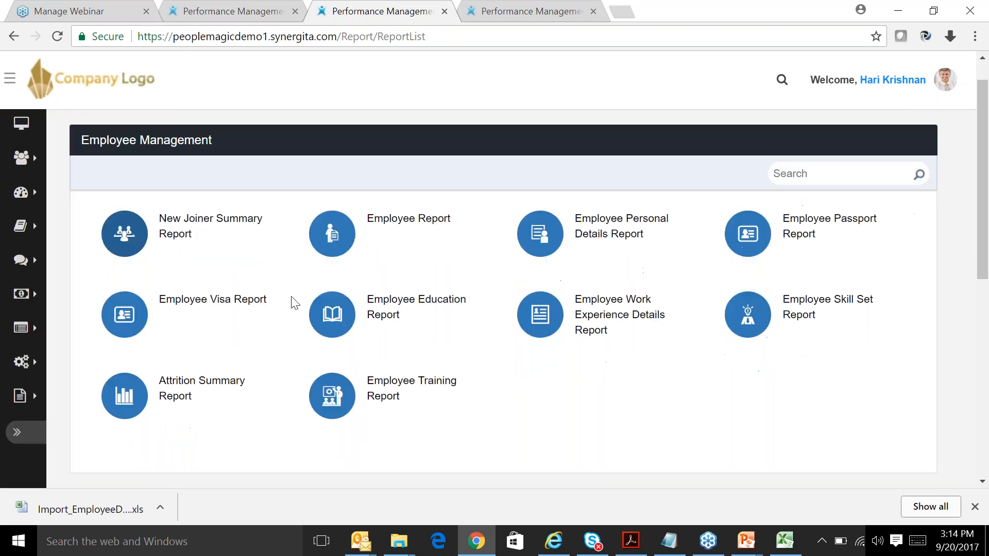
scroll(292, 298, "down", 4)
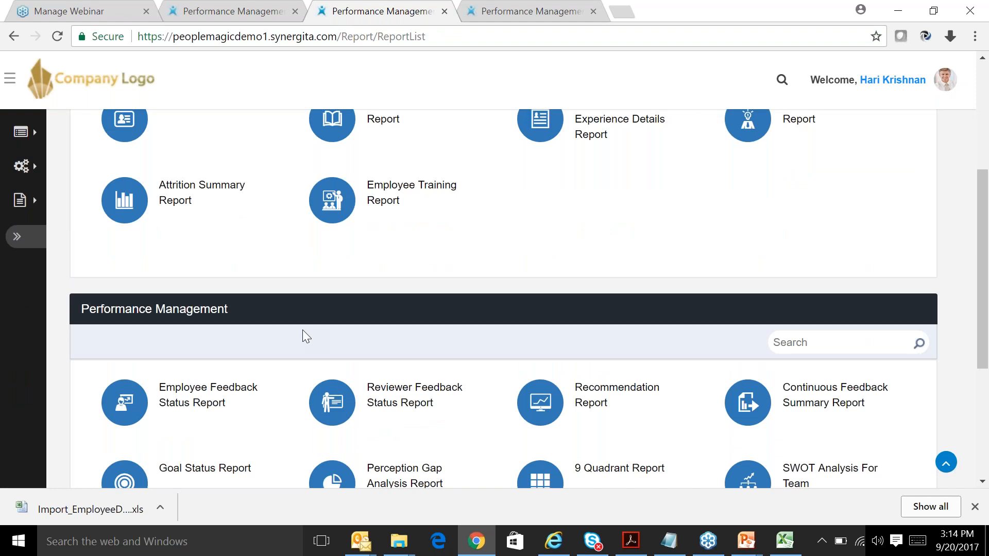
scroll(302, 336, "up", 3)
scroll(301, 403, "up", 2)
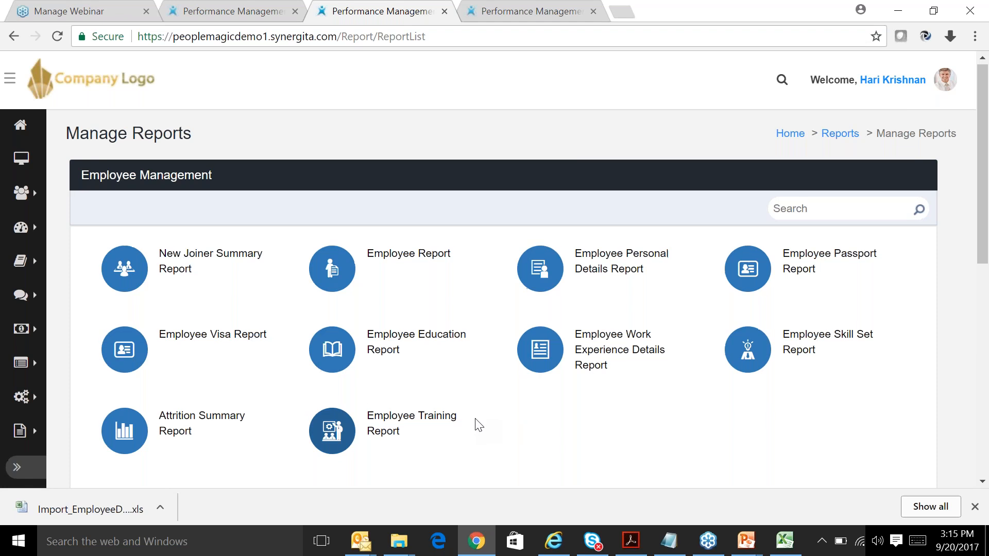
scroll(479, 426, "down", 4)
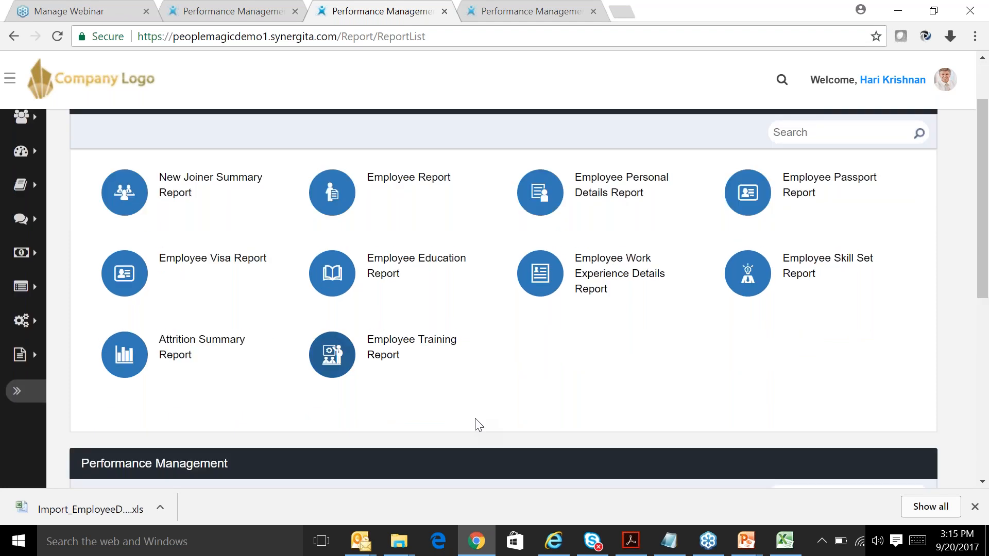
scroll(479, 426, "down", 4)
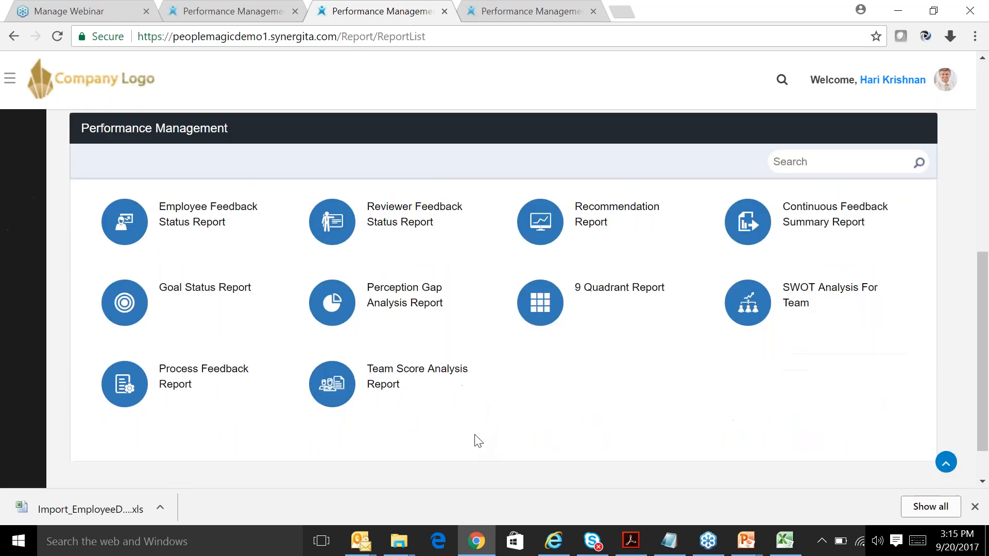
scroll(478, 441, "down", 1)
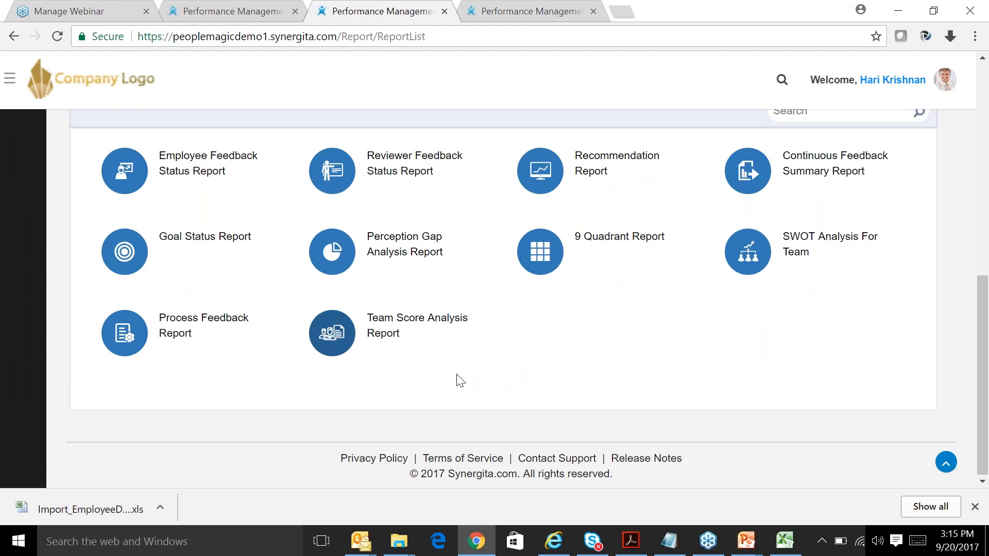
scroll(446, 384, "up", 1)
scroll(432, 388, "up", 2)
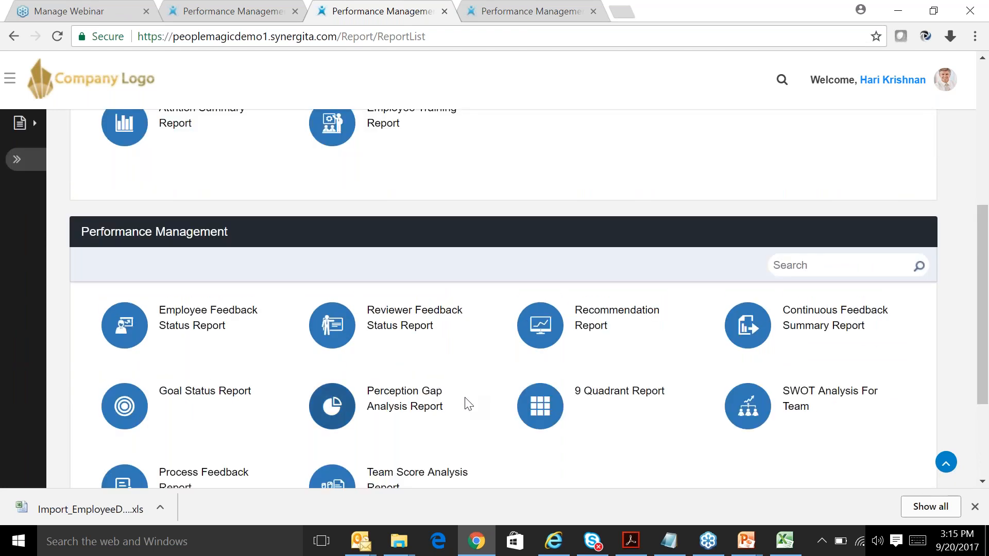
scroll(468, 404, "up", 1)
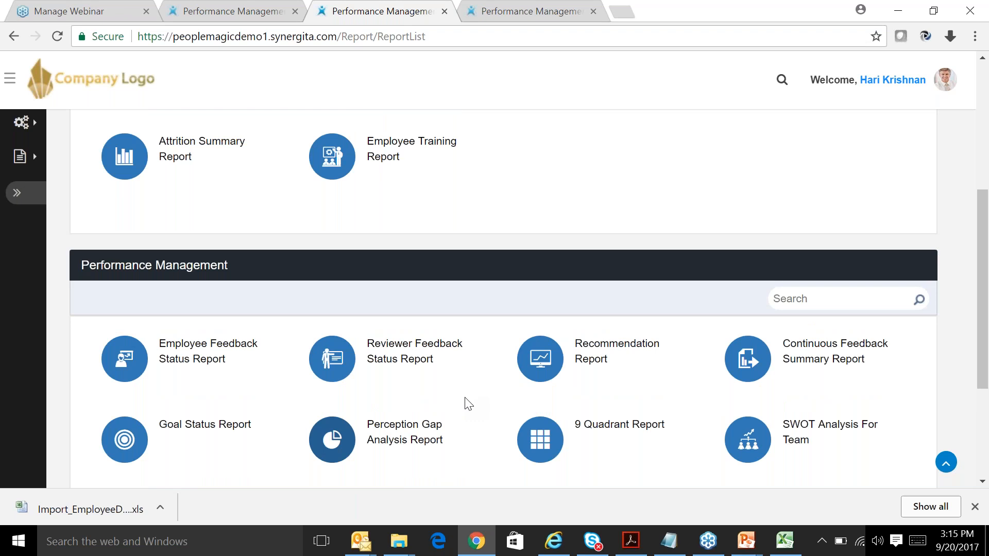
scroll(468, 404, "up", 5)
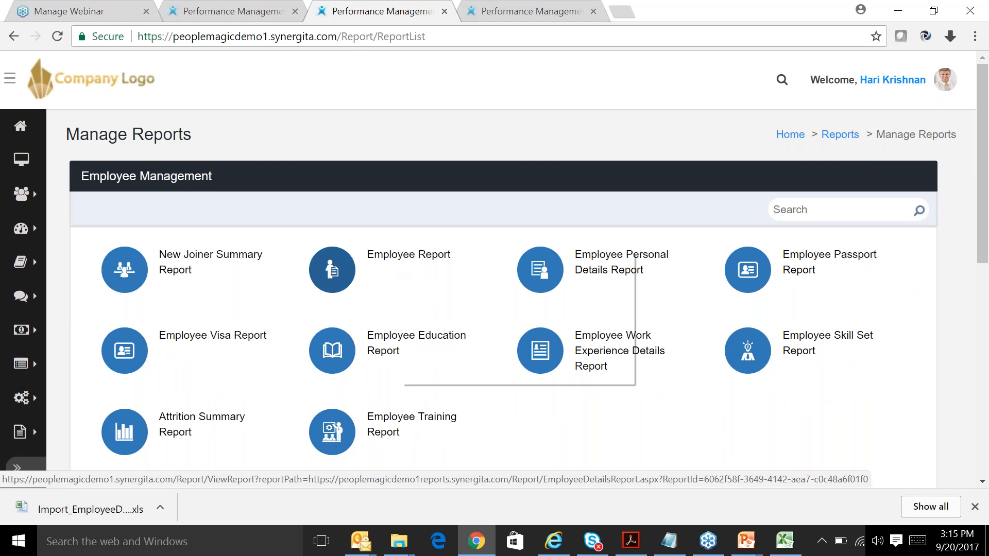
Step: Open the Employee Report in a new browser tab and look through its list of active employees
right_click(400, 250)
left_click(443, 262)
left_click(640, 12)
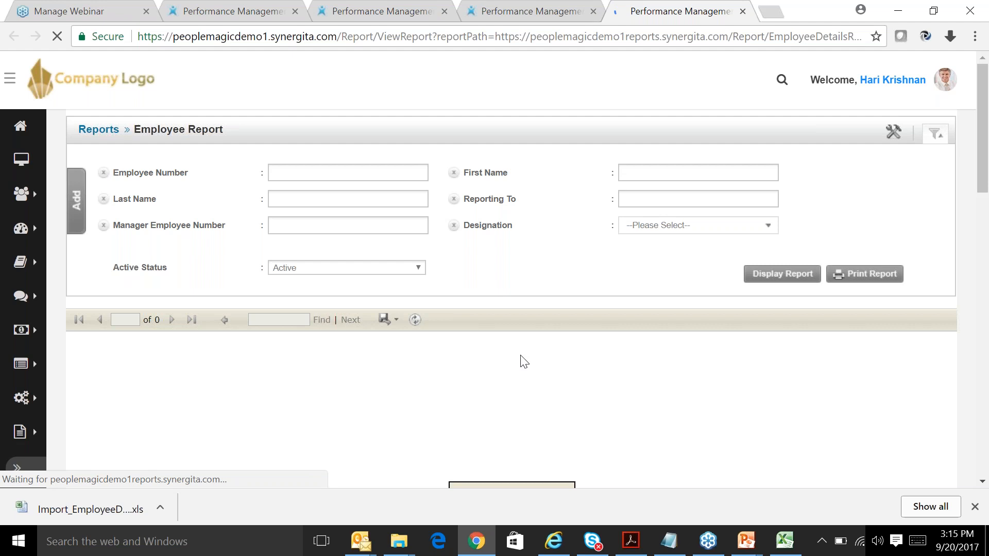
scroll(525, 360, "down", 3)
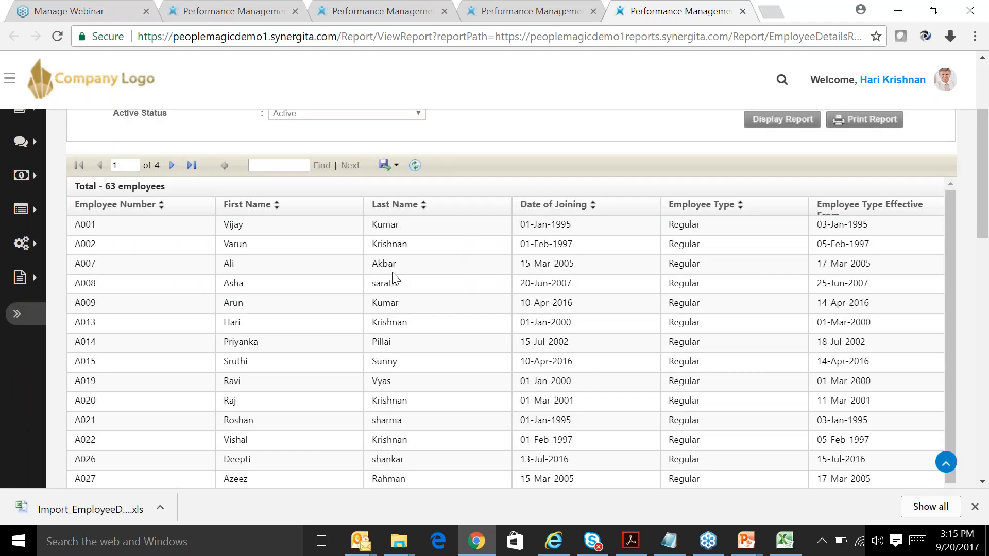
scroll(443, 327, "down", 1)
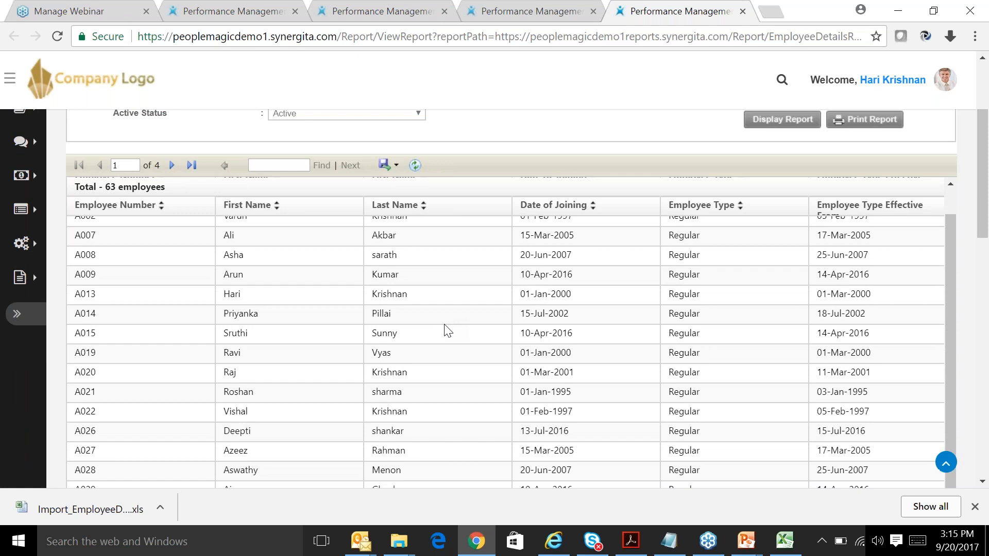
scroll(477, 354, "down", 3)
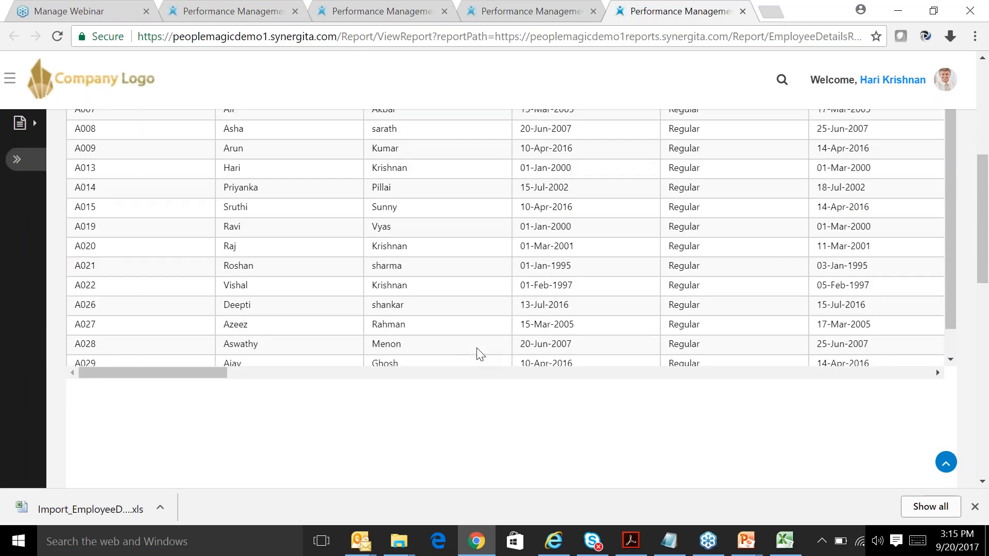
scroll(479, 353, "up", 3)
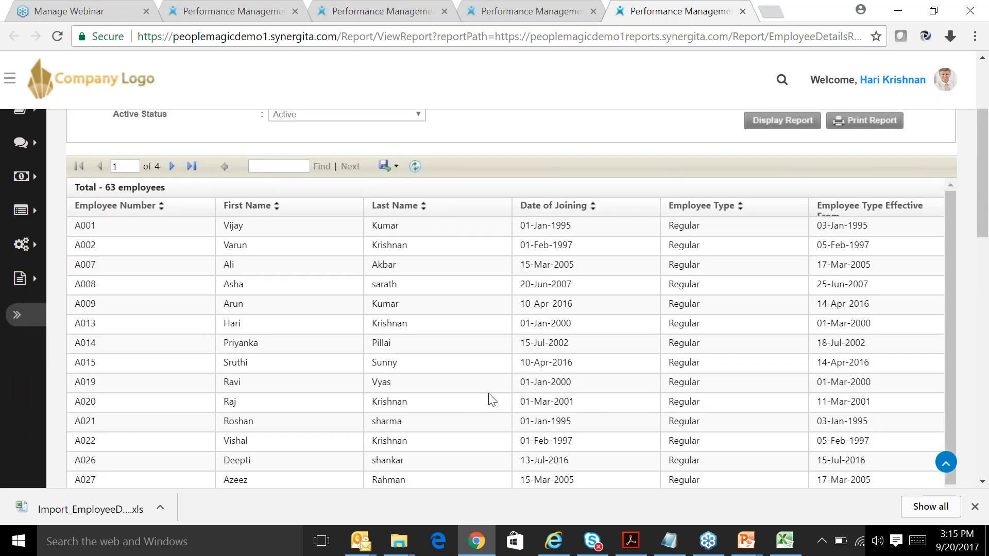
scroll(489, 399, "up", 3)
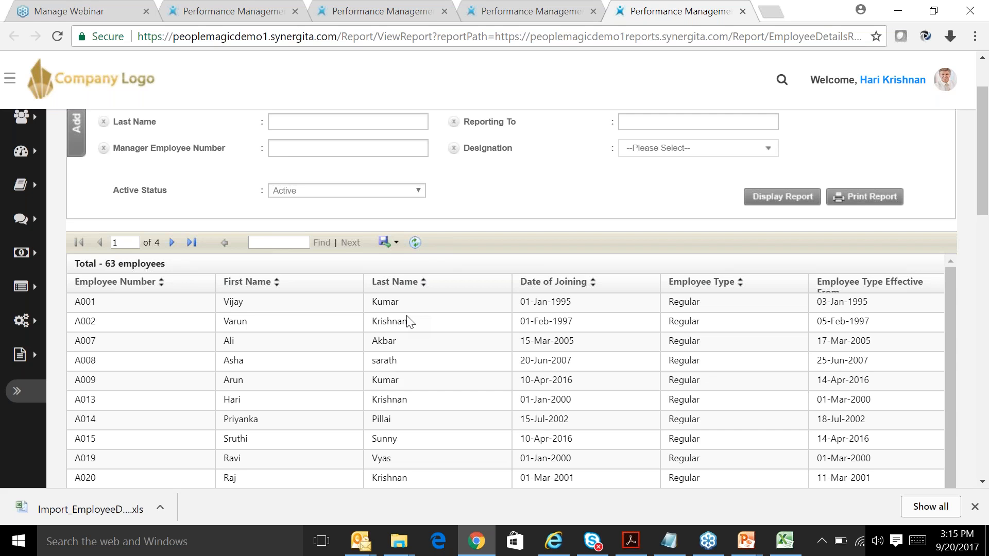
Step: Look over the Employee Report's filter fields, including Employee Number, Last Name and Manager Employee Number
scroll(523, 346, "up", 1)
scroll(522, 346, "up", 1)
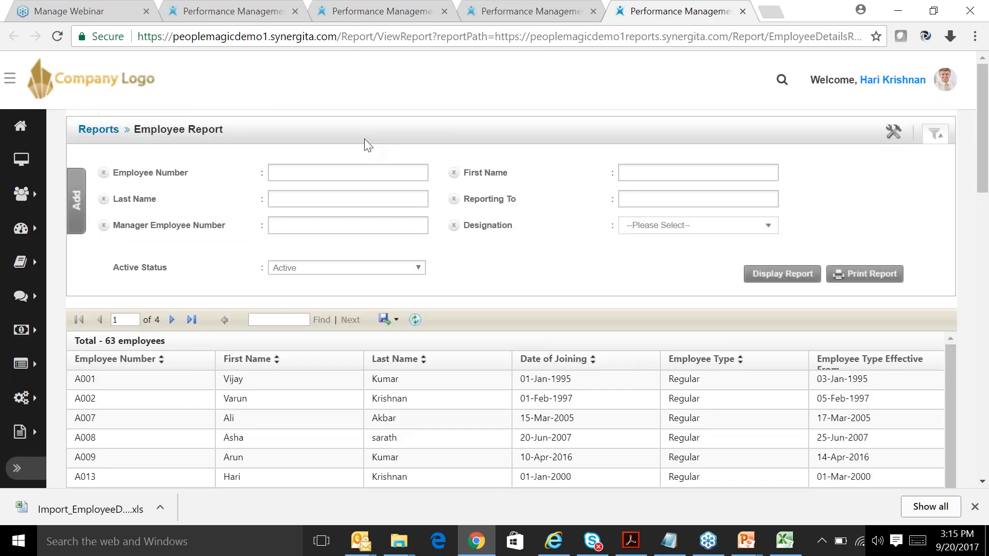
left_click(296, 172)
left_click(294, 196)
left_click(302, 225)
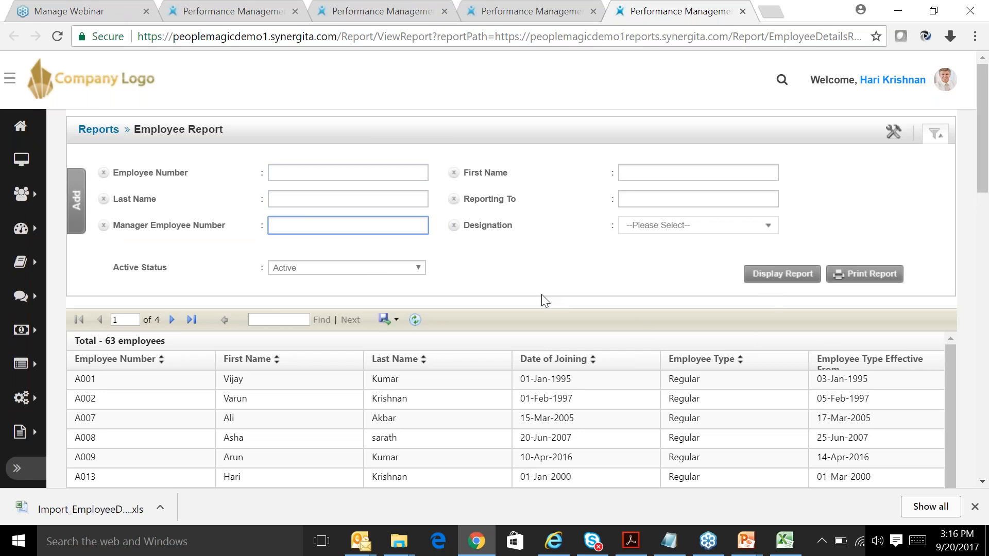
Step: Export the Employee Report as an Excel file
scroll(590, 350, "down", 1)
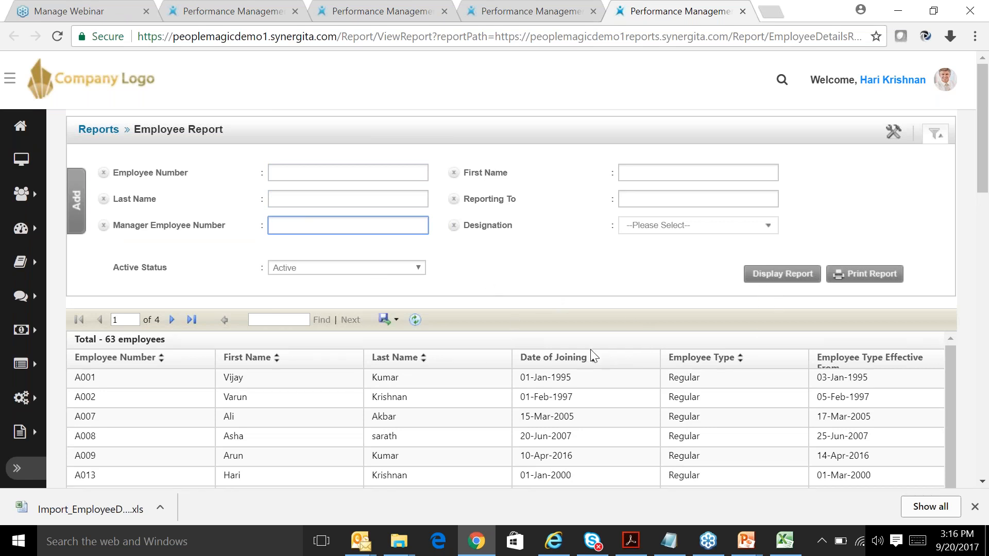
scroll(591, 355, "down", 1)
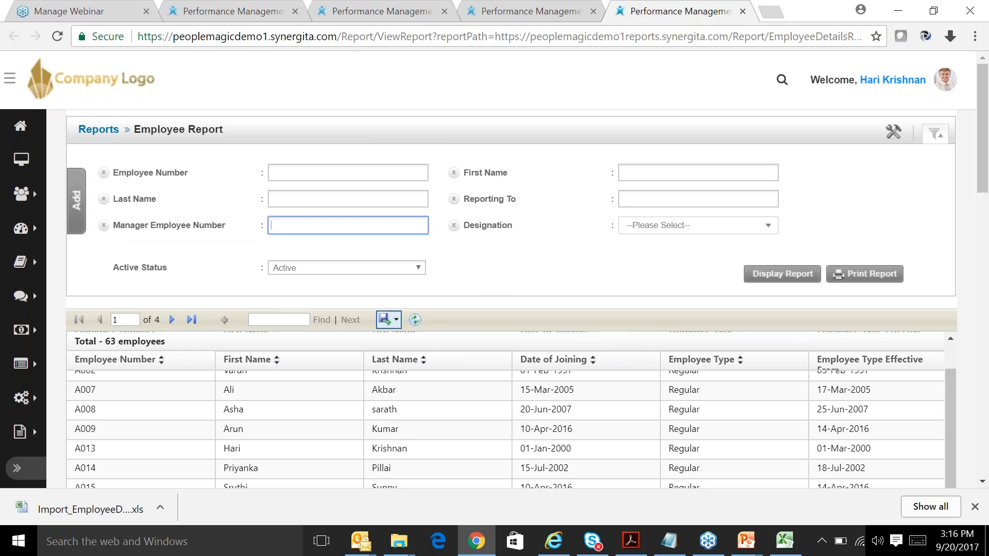
left_click(389, 320)
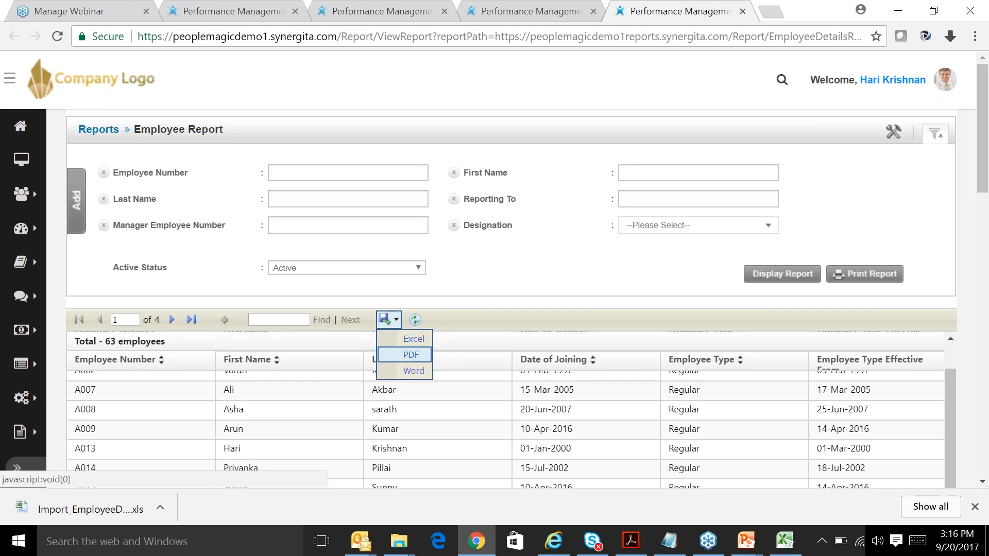
left_click(405, 354)
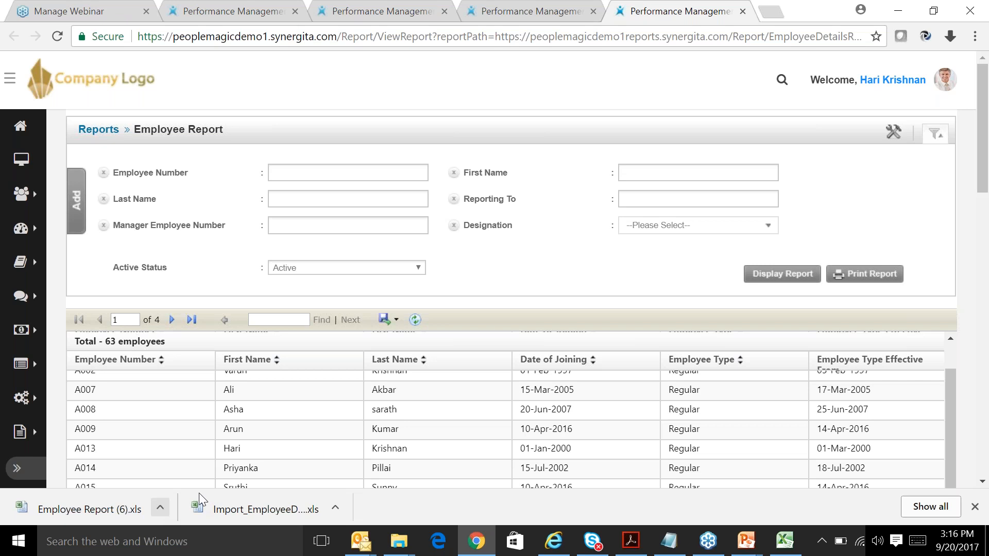
scroll(430, 466, "down", 1)
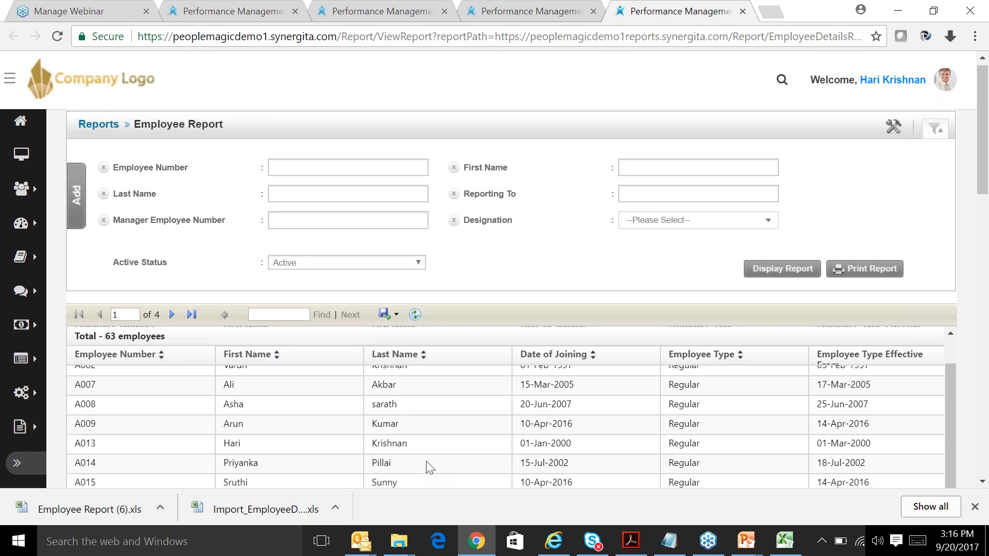
scroll(426, 462, "down", 3)
Step: Return to Manage Reports, open the Employee Feedback Status Report under Performance Management and look over its chart and table areas
mouse_move(24, 209)
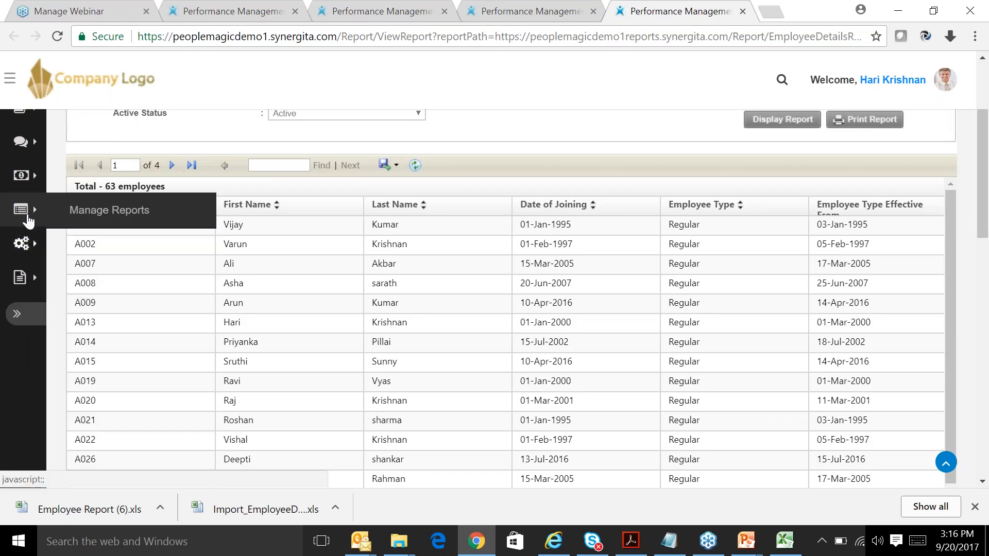
left_click(89, 213)
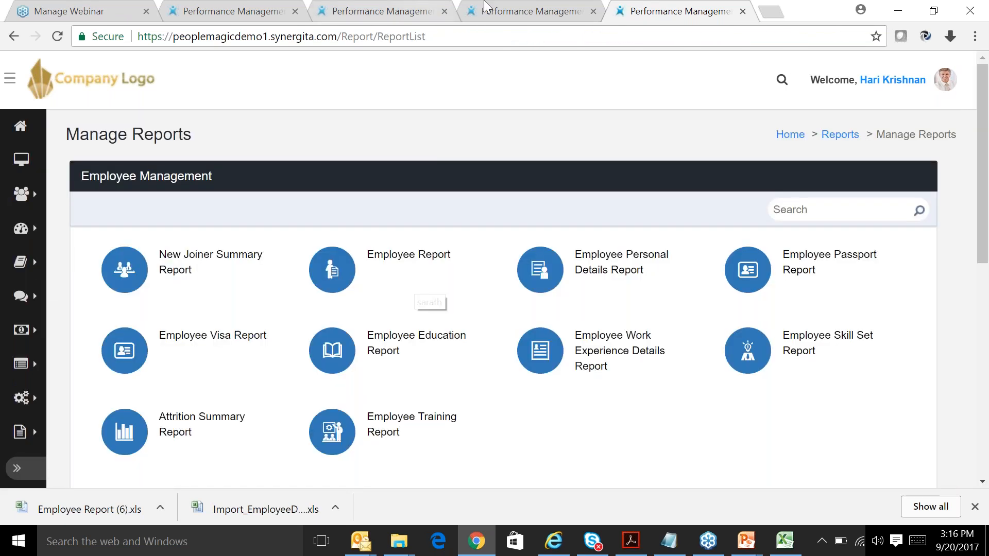
scroll(442, 367, "down", 3)
scroll(441, 367, "down", 5)
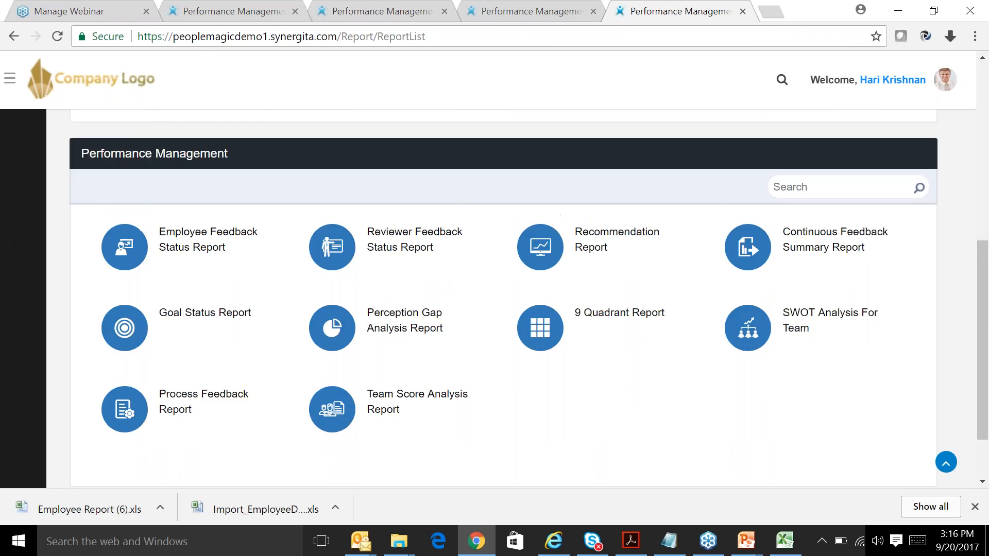
left_click(192, 247)
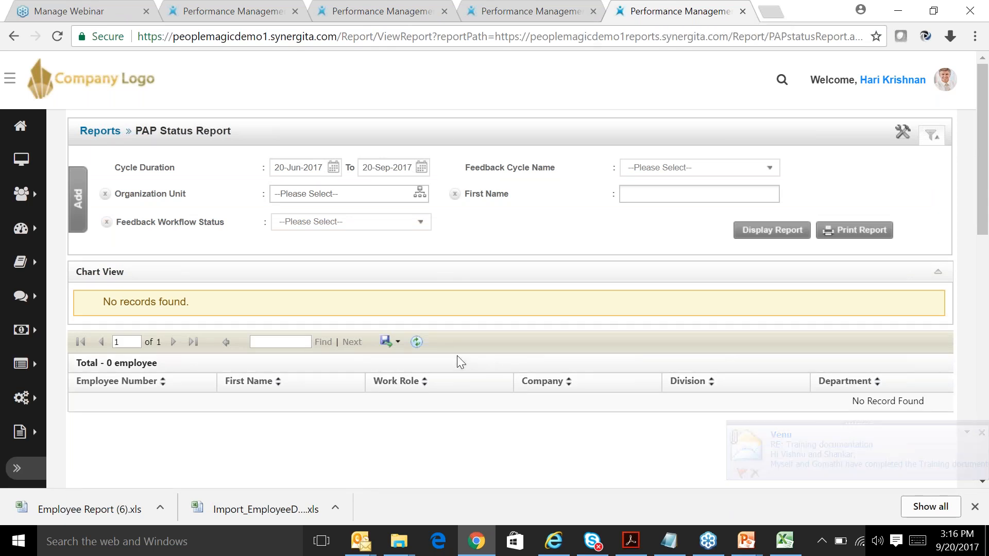
scroll(462, 361, "down", 3)
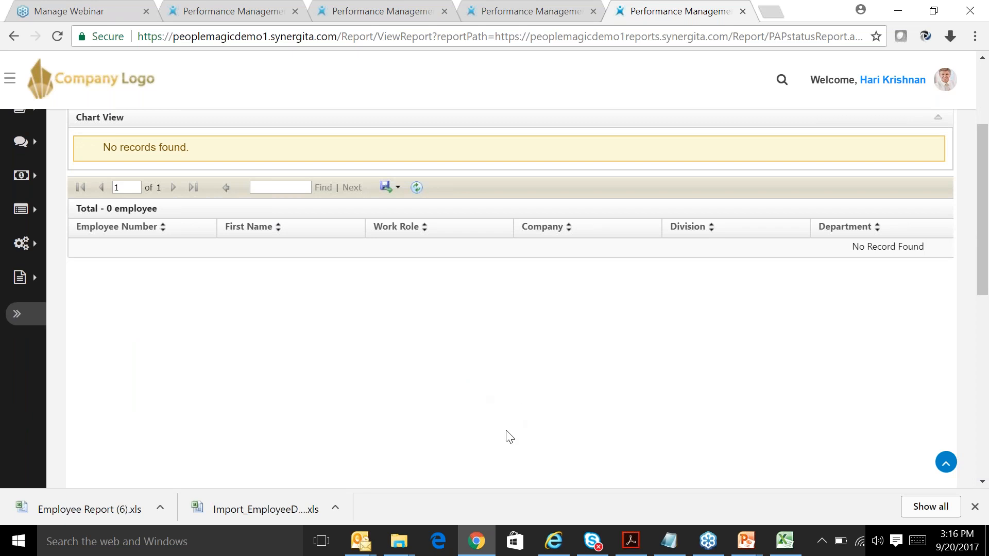
scroll(459, 369, "up", 1)
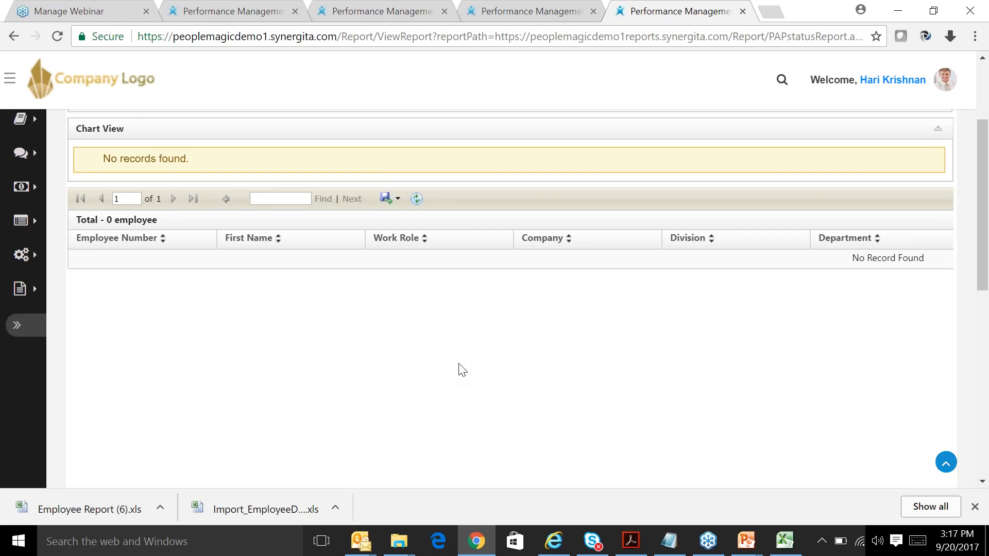
scroll(462, 369, "up", 3)
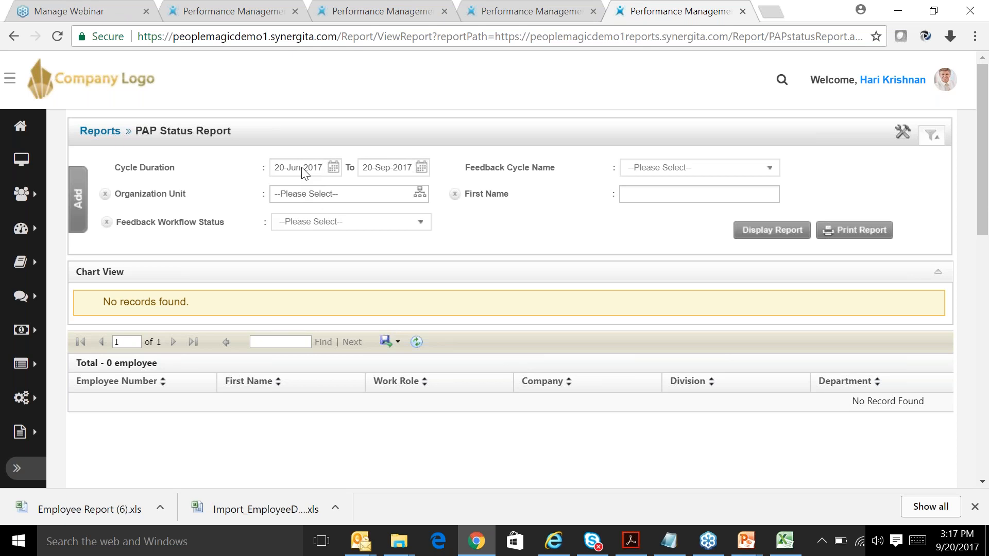
Step: Look at the Feedback Cycle Name and First Name filters of the PAP Status Report
left_click(647, 171)
left_click(608, 240)
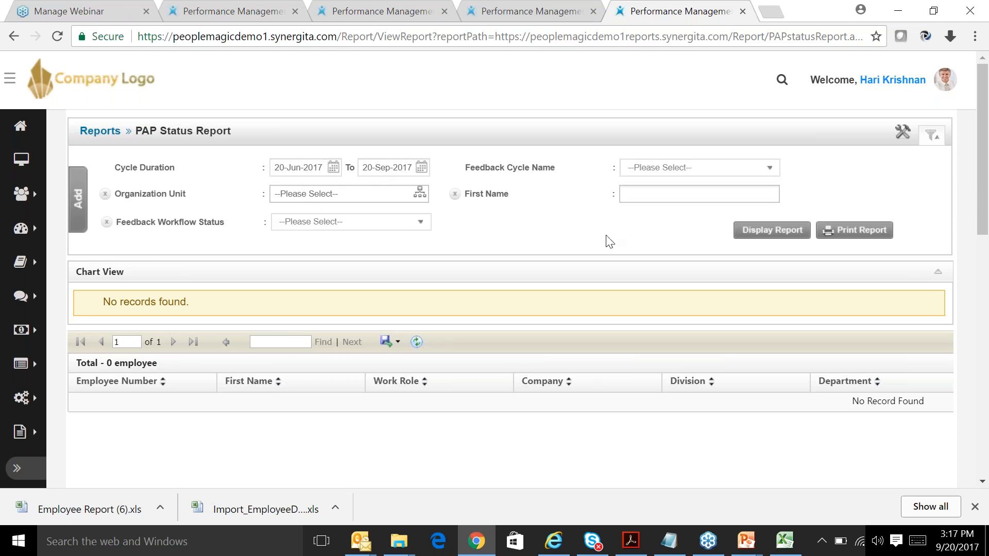
left_click(637, 195)
Step: Select Self Feedback and Update Achievements as the report's Feedback Workflow Status filter values
left_click(330, 222)
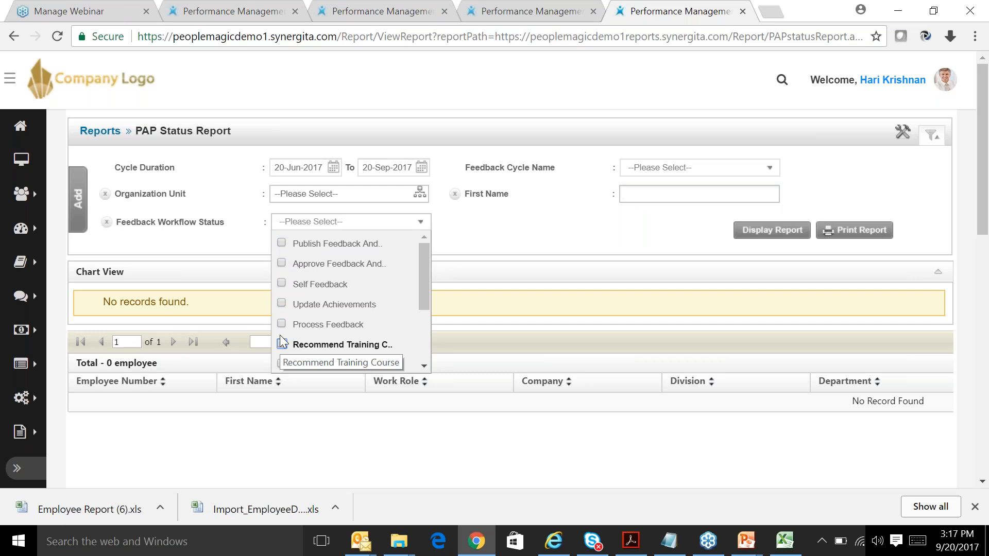
left_click(281, 304)
left_click(281, 284)
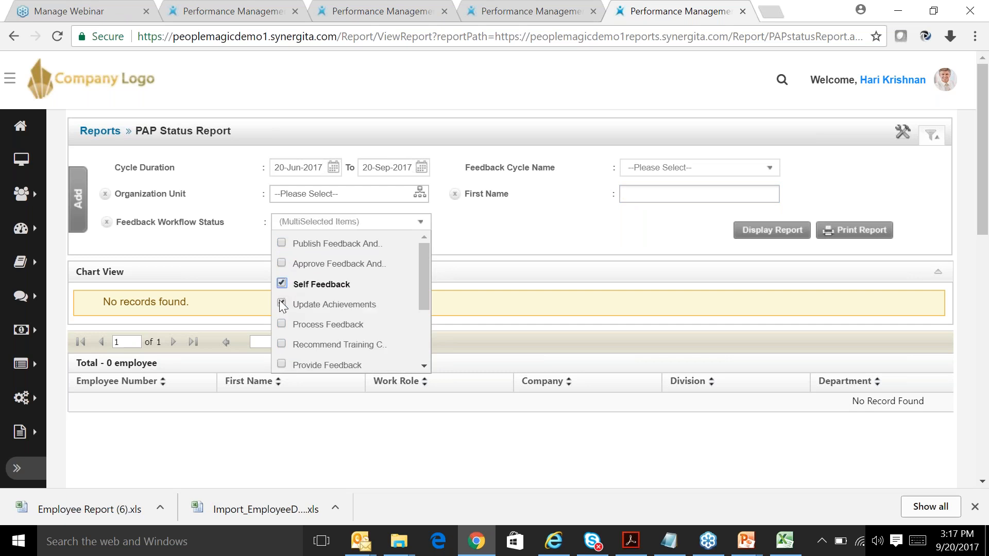
left_click(541, 279)
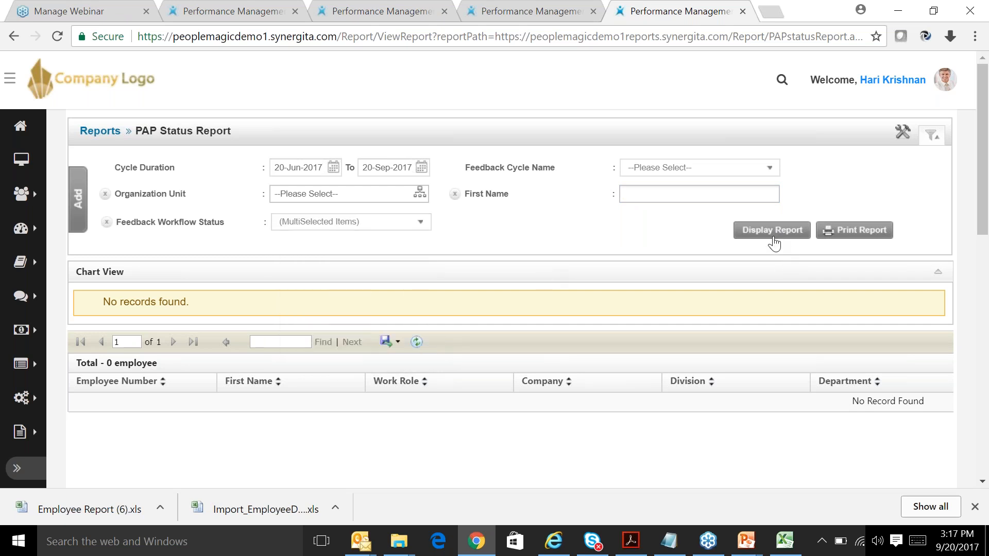
Step: Look over the PAP Status Report and its export formats, then switch to PowerPoint's Analytics & Reports slide
scroll(644, 293, "down", 4)
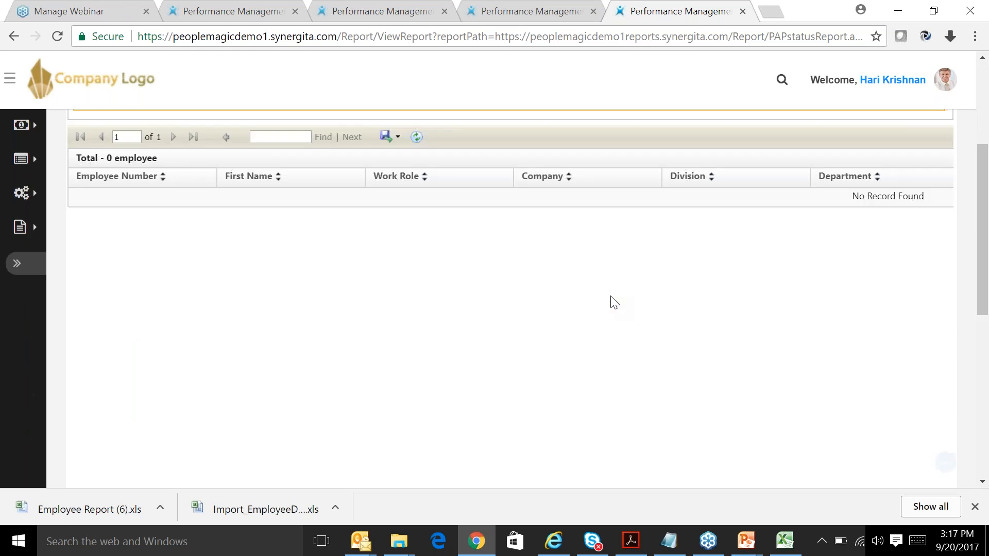
scroll(438, 328, "down", 1)
scroll(433, 340, "up", 2)
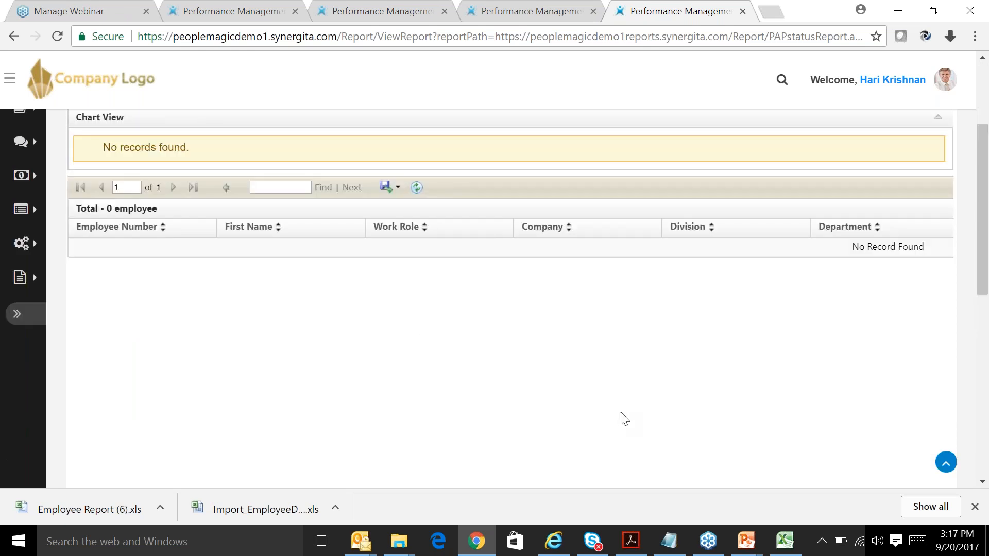
left_click(398, 189)
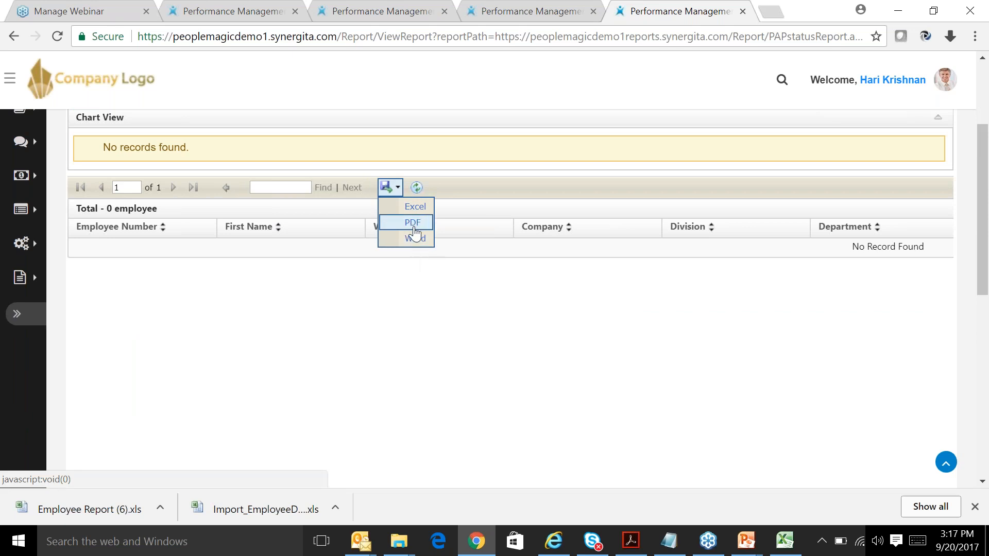
left_click(484, 332)
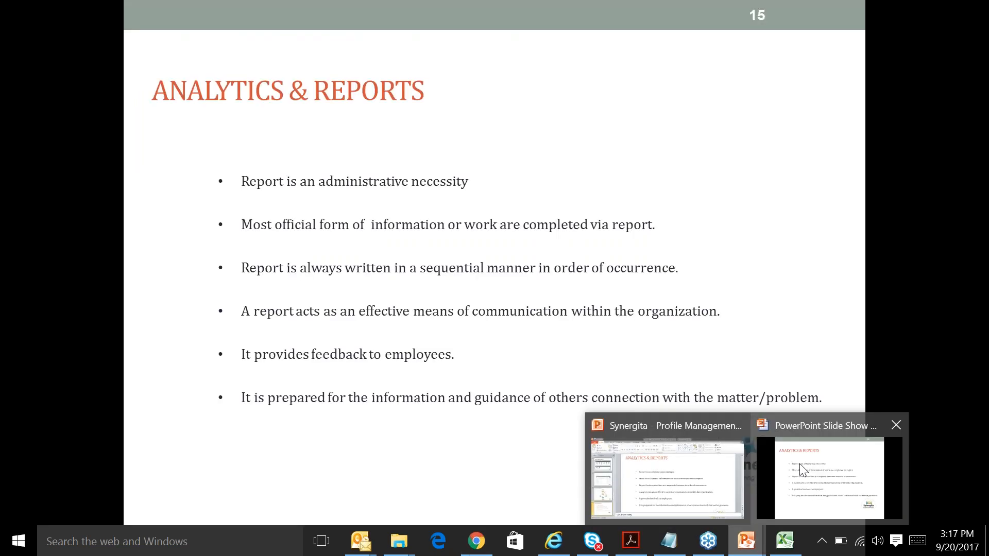
mouse_move(719, 467)
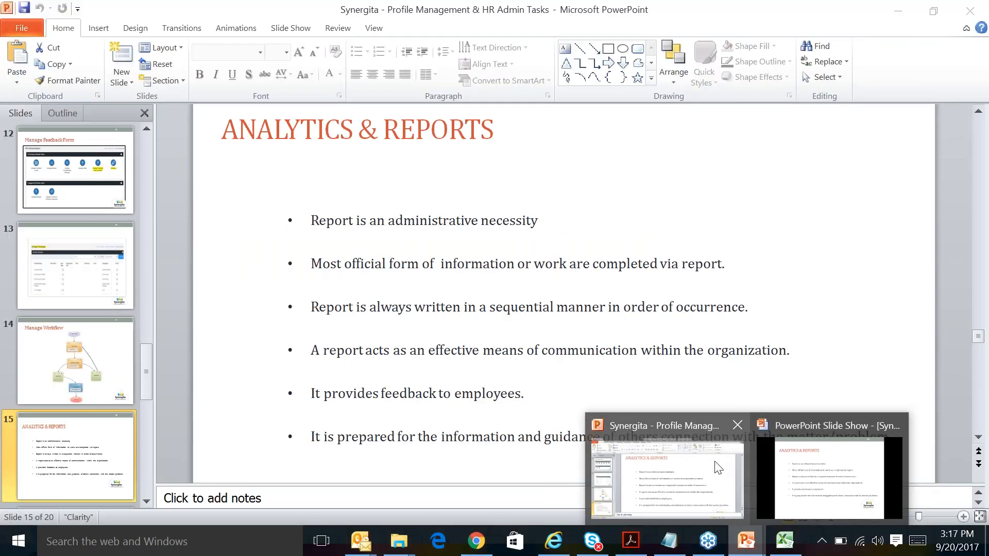
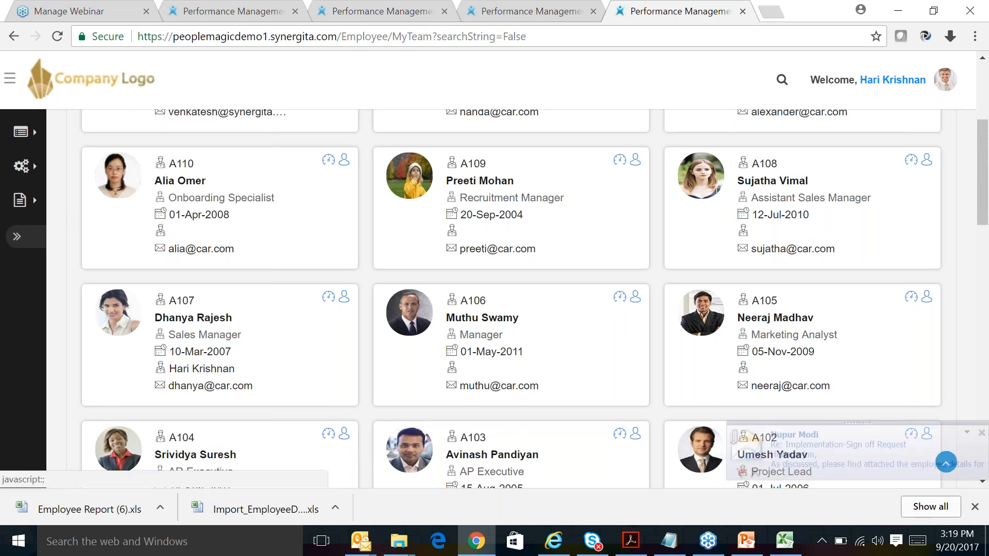
Step: Expand the navigation menu and look through the Import / Export options for employee data
left_click(24, 204)
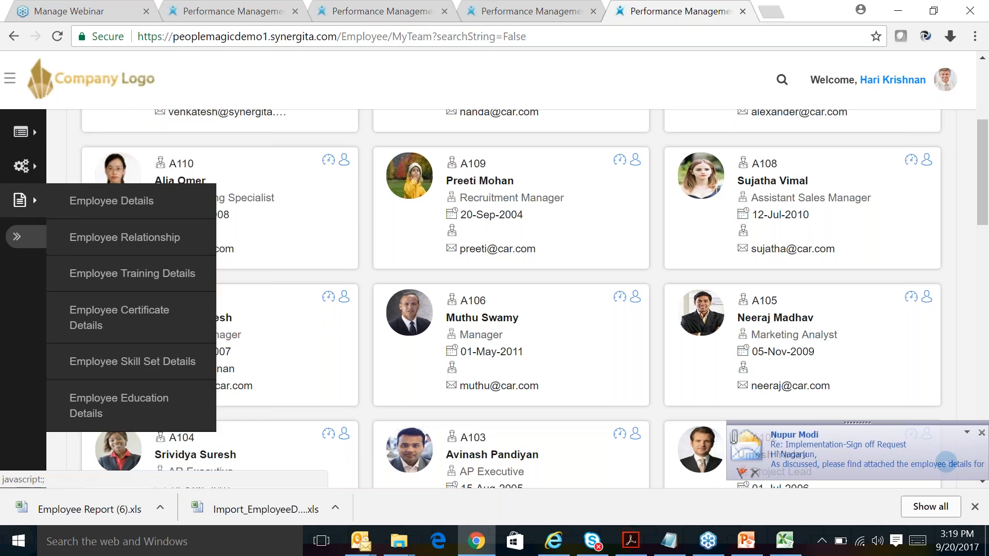
left_click(17, 236)
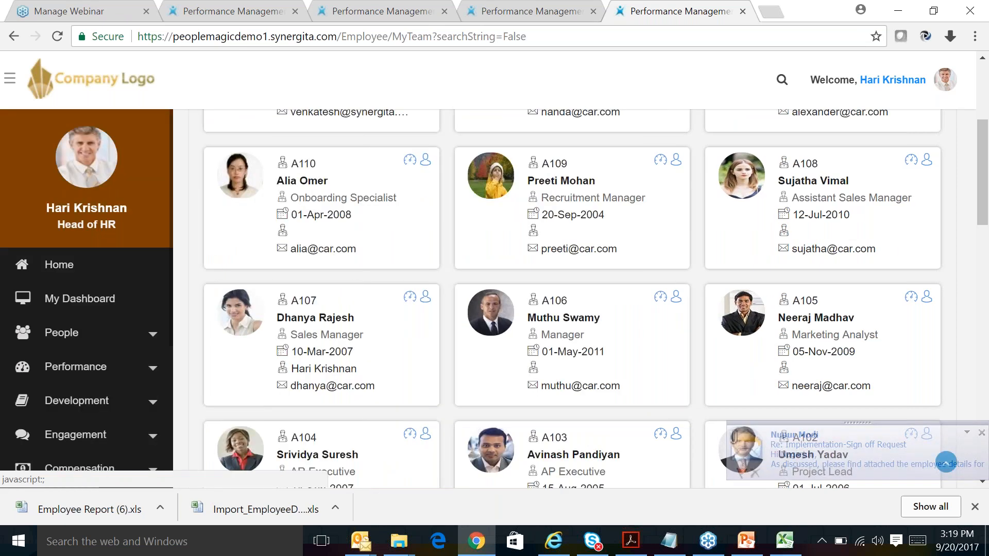
scroll(100, 354, "down", 3)
left_click(101, 354)
scroll(100, 354, "down", 3)
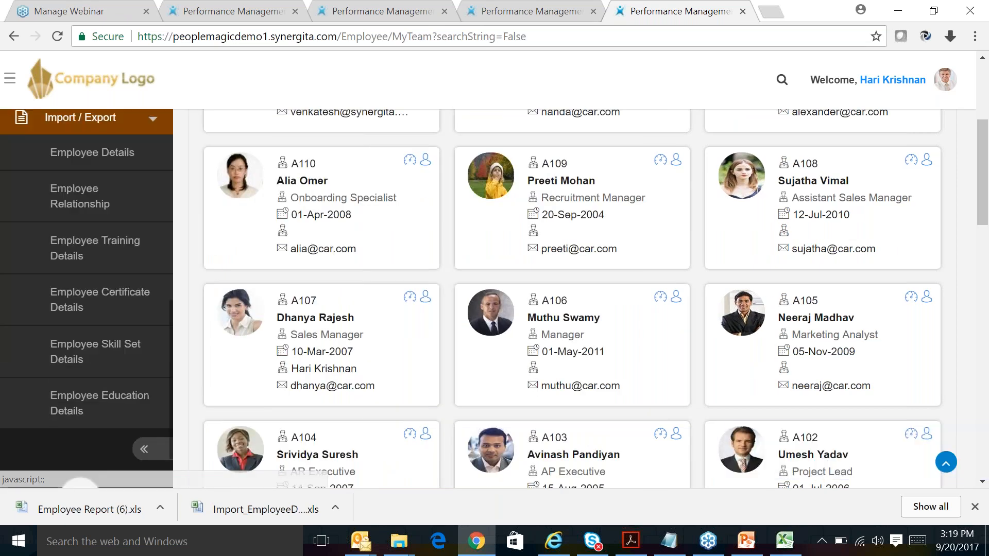
scroll(106, 342, "up", 3)
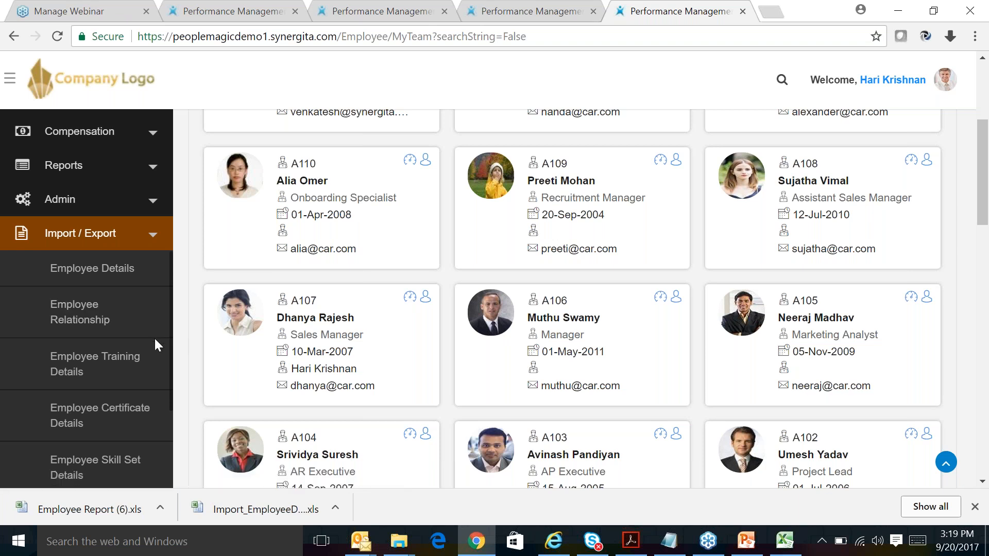
scroll(144, 338, "up", 2)
scroll(150, 335, "up", 4)
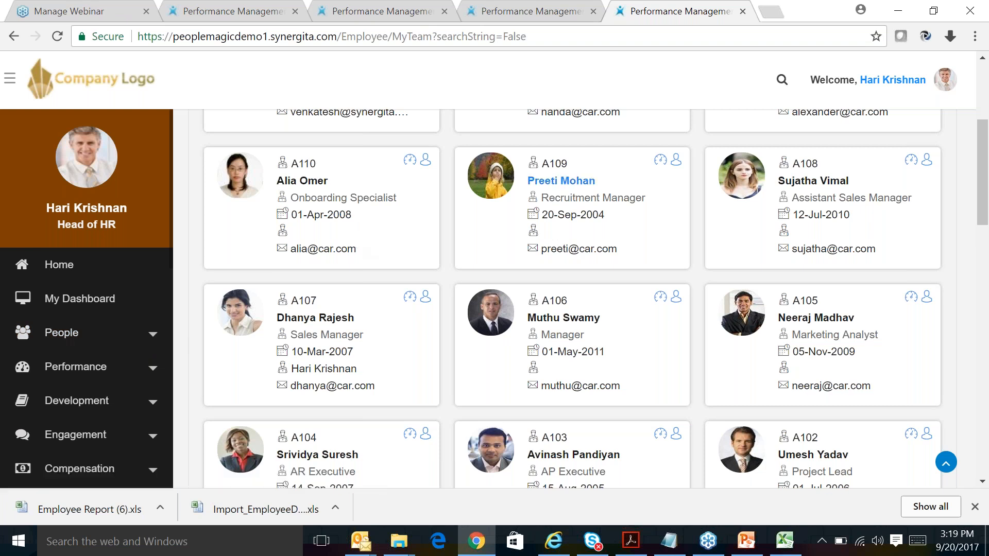
Step: Open the Recruitment Manager's employee profile and examine the Skill List and Certificate List in its Skills section
left_click(561, 181)
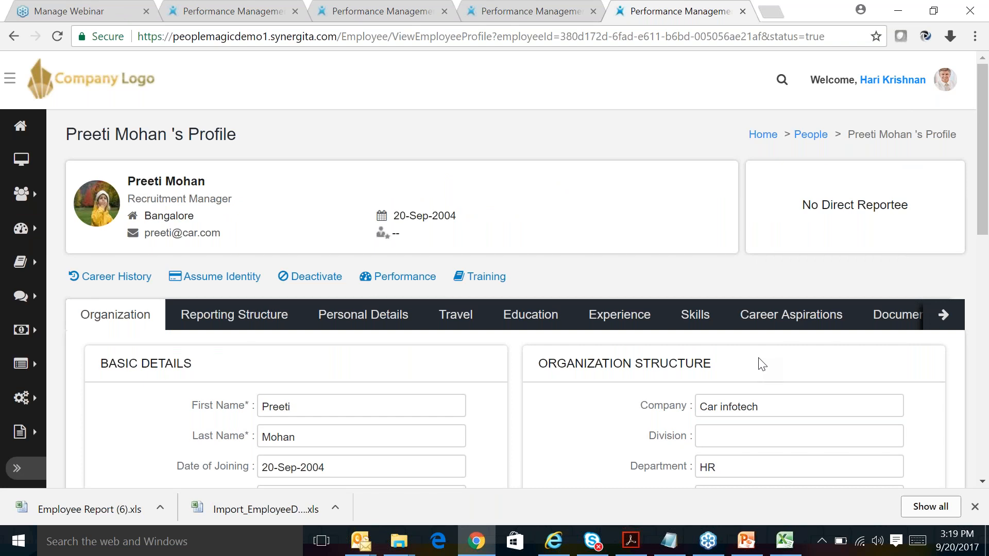
left_click(703, 327)
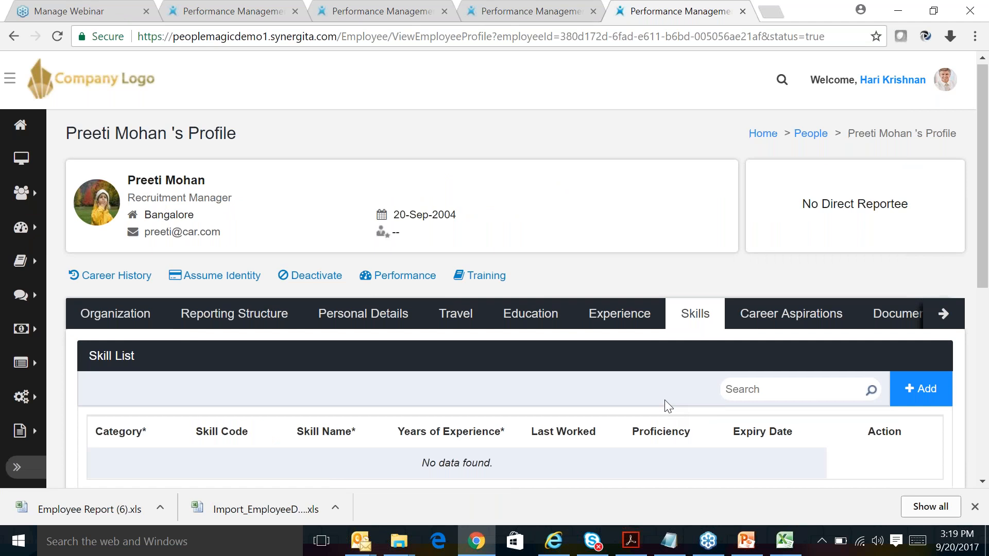
scroll(664, 400, "down", 2)
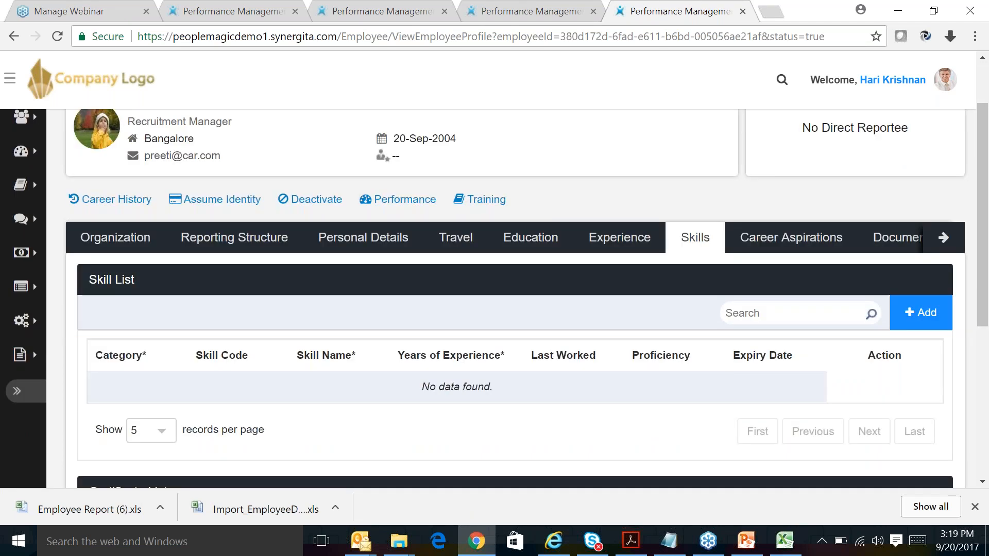
scroll(664, 400, "up", 2)
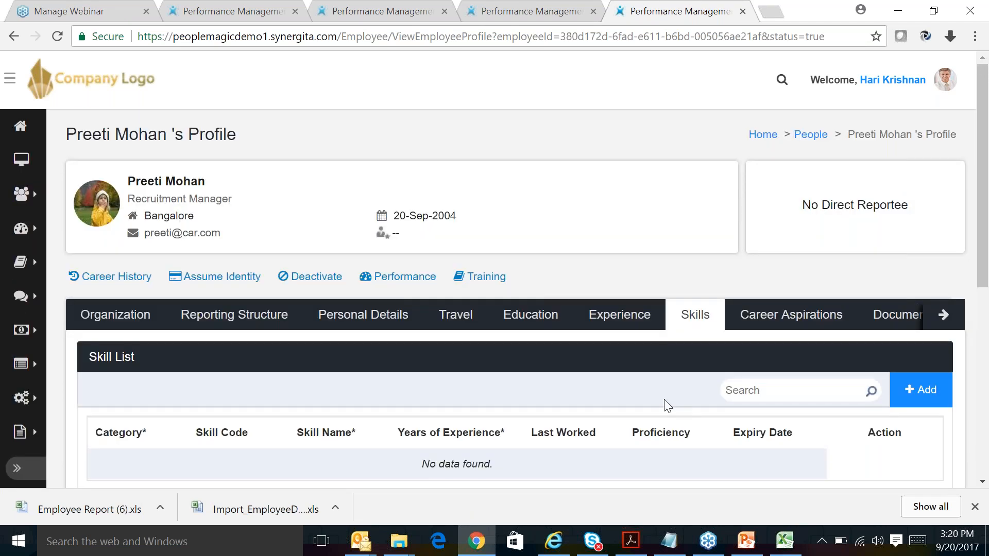
scroll(655, 397, "down", 1)
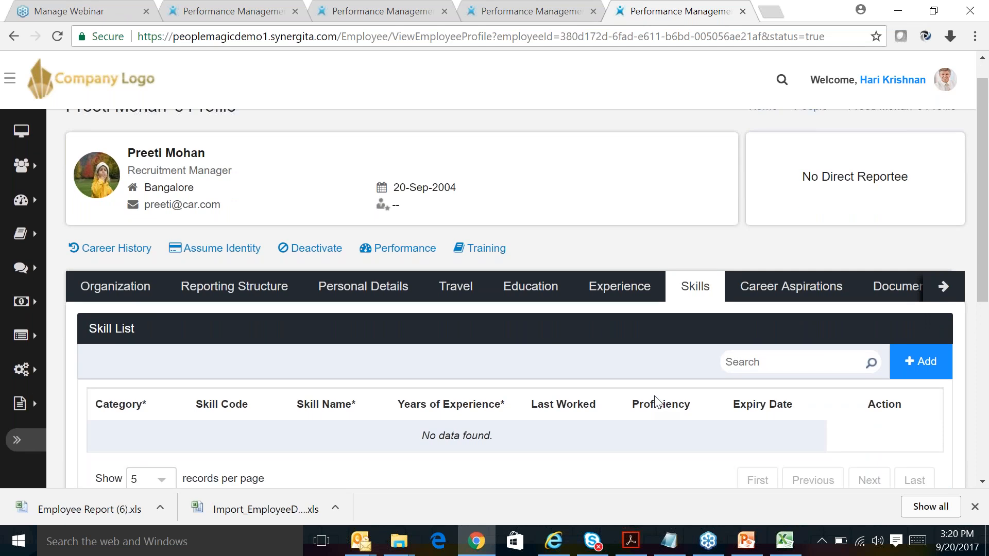
scroll(657, 402, "down", 3)
scroll(658, 402, "up", 1)
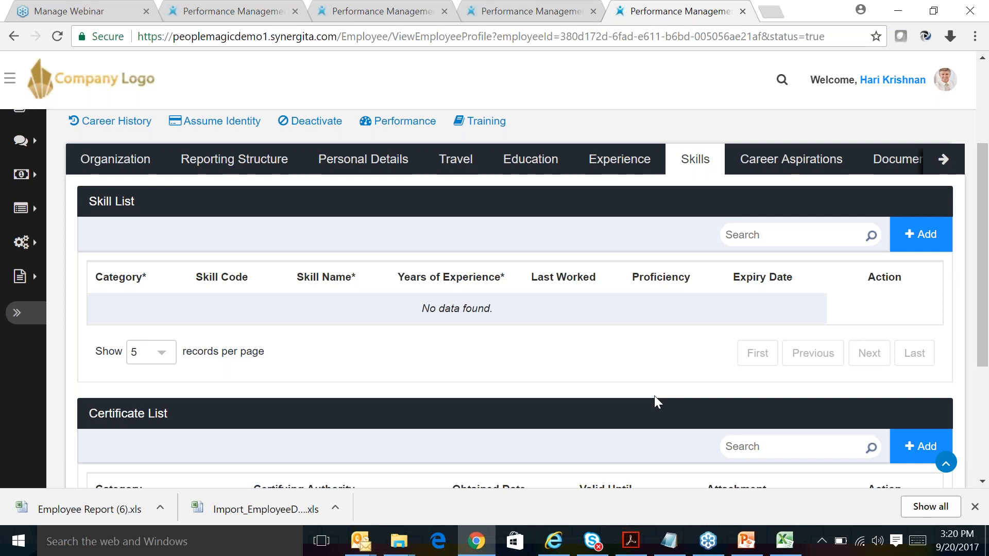
scroll(655, 396, "down", 1)
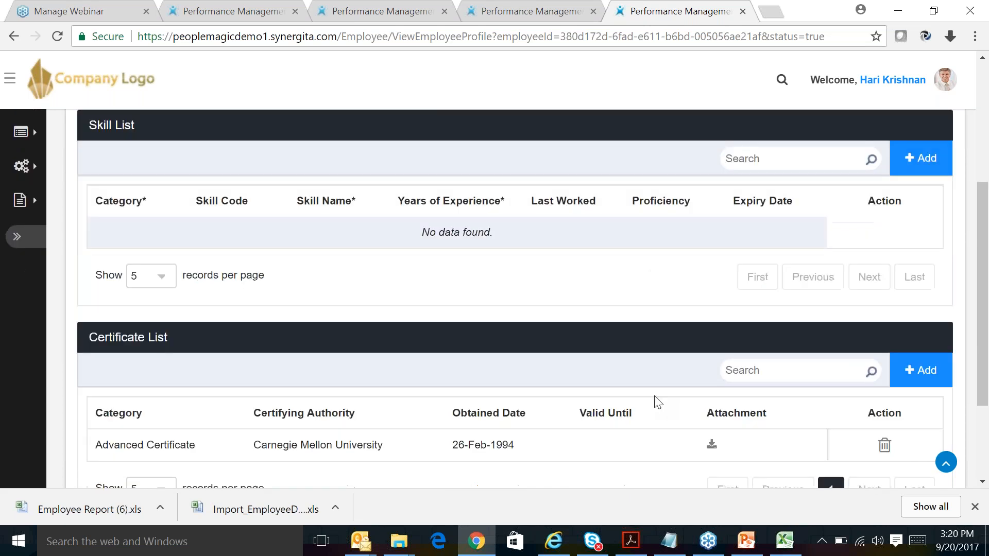
scroll(654, 396, "up", 4)
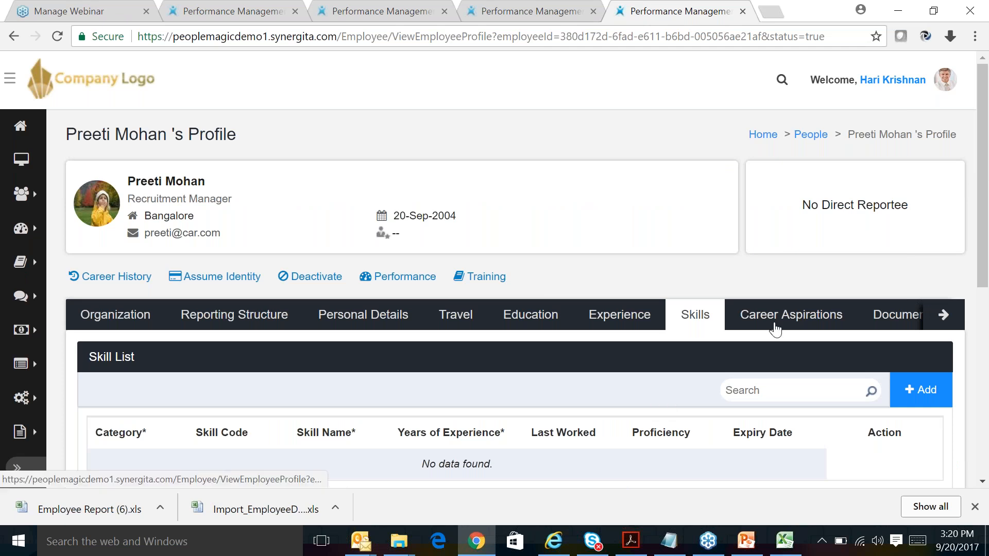
left_click(770, 324)
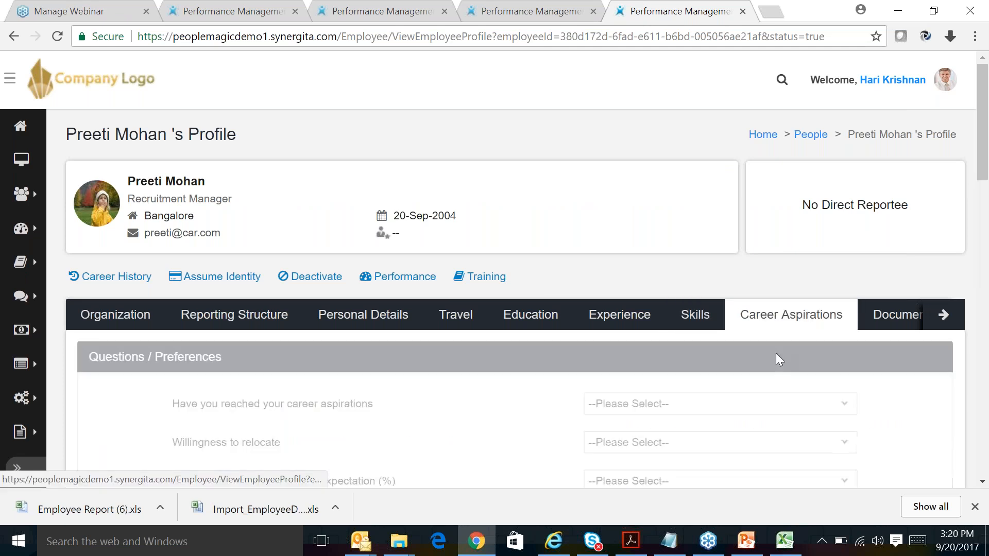
left_click(899, 316)
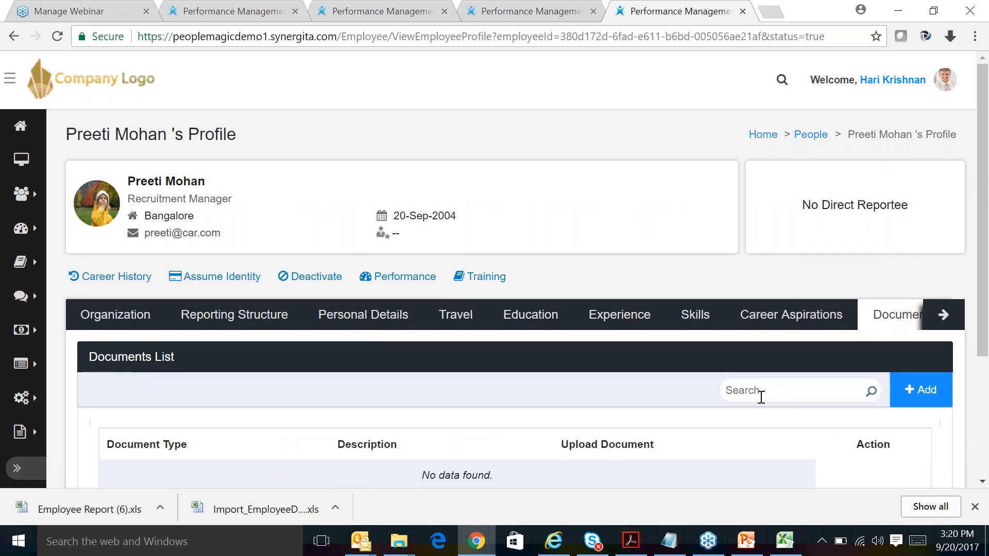
scroll(820, 389, "down", 1)
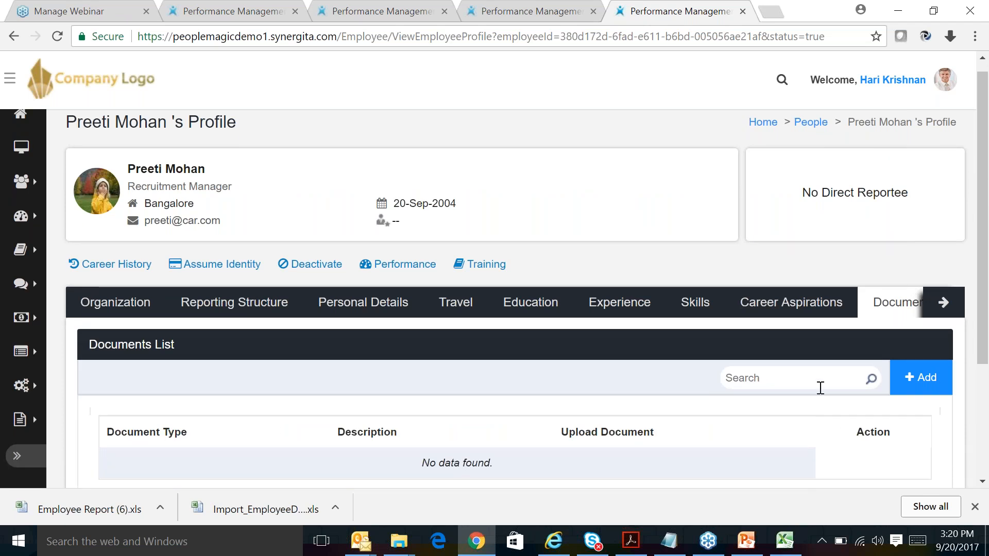
scroll(357, 371, "up", 1)
Step: Open the HR Administration page and look over its Performance Module Setup and Engagement Module Setup options
mouse_move(39, 261)
mouse_move(23, 398)
left_click(129, 399)
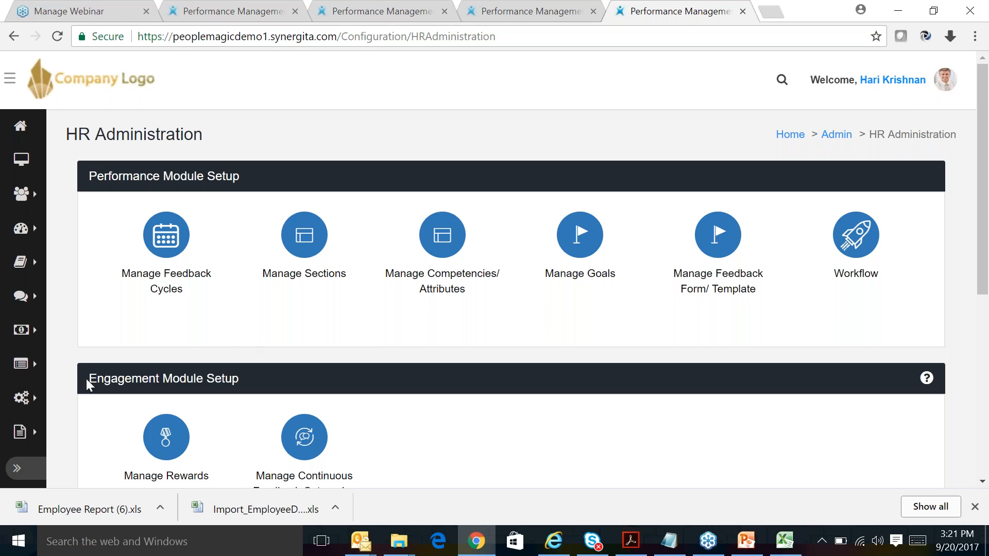
scroll(60, 381, "down", 1)
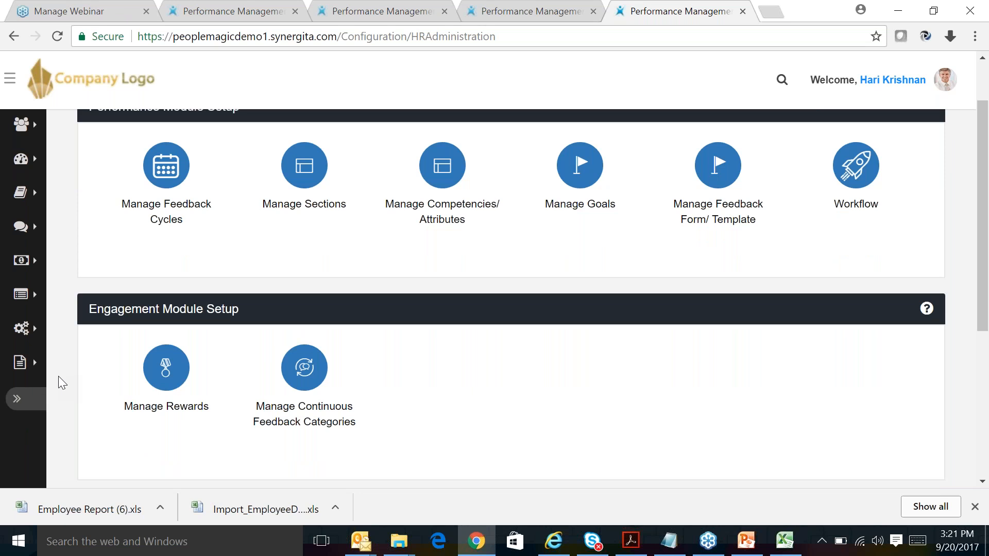
Step: Open the Manage Reports page and look through the available reports, from Employee Management down to the feedback and analysis reports
left_click(71, 287)
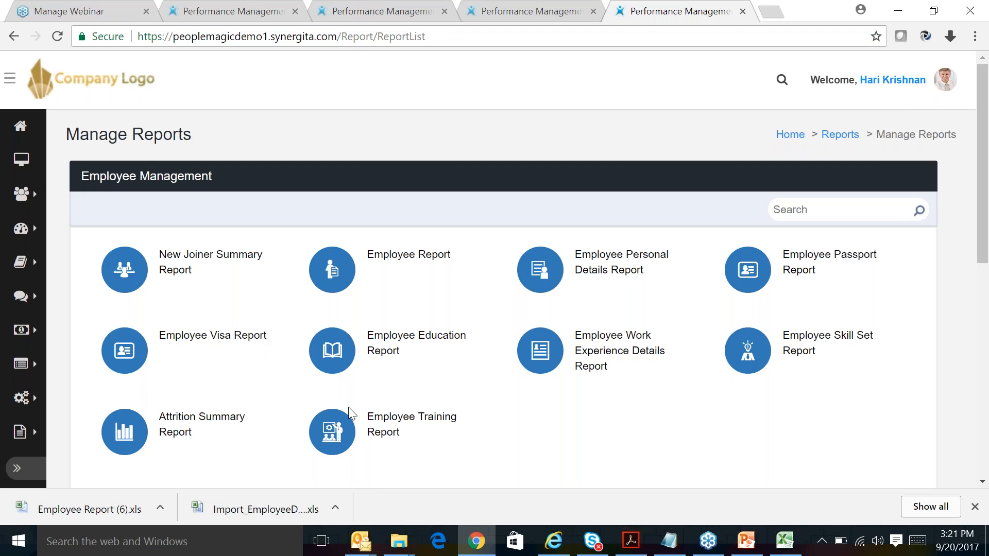
scroll(608, 430, "down", 1)
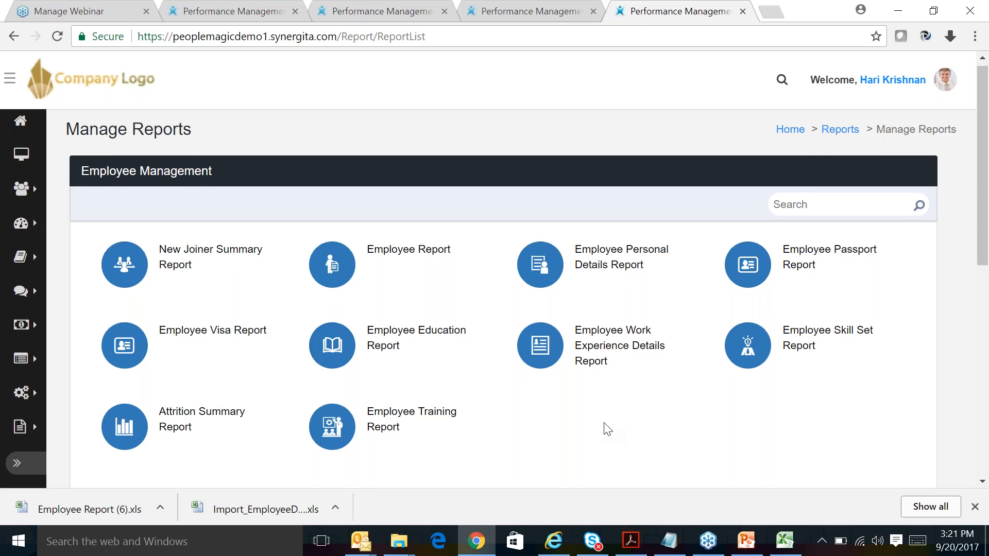
scroll(608, 430, "up", 1)
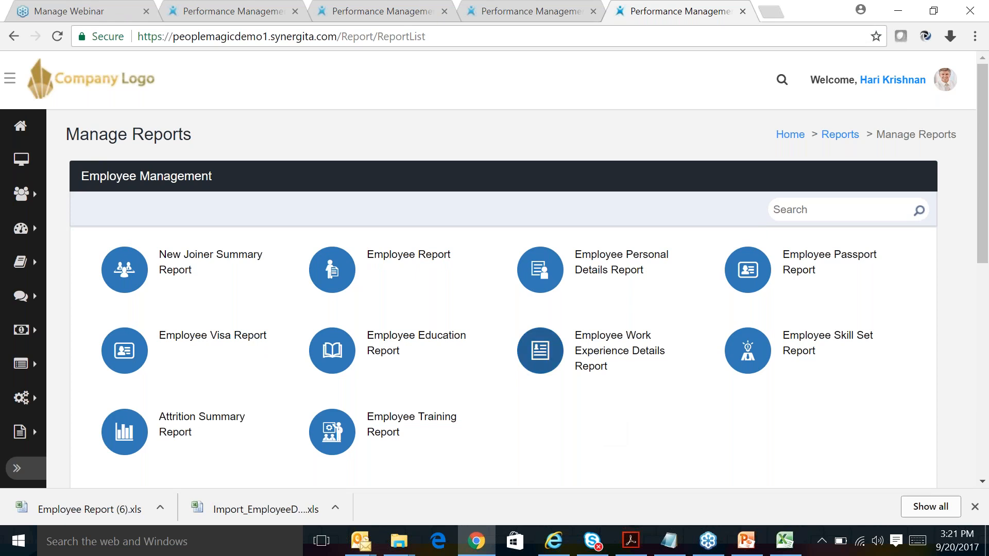
scroll(596, 377, "down", 1)
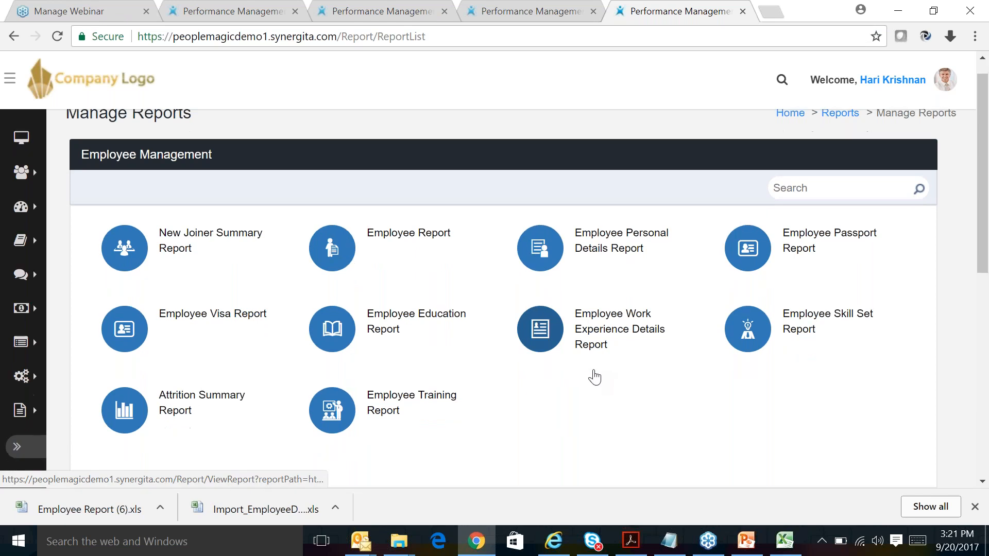
scroll(595, 378, "down", 10)
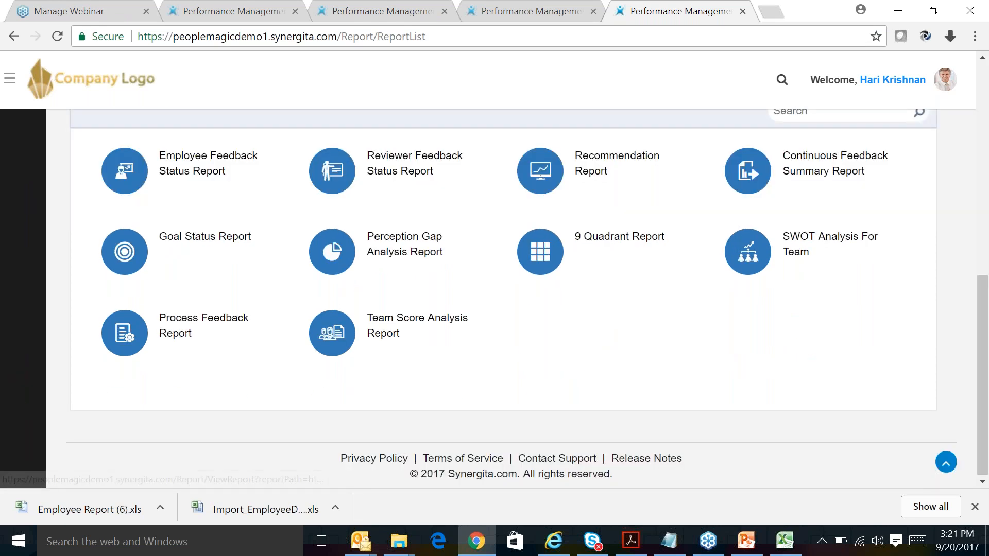
scroll(595, 377, "up", 10)
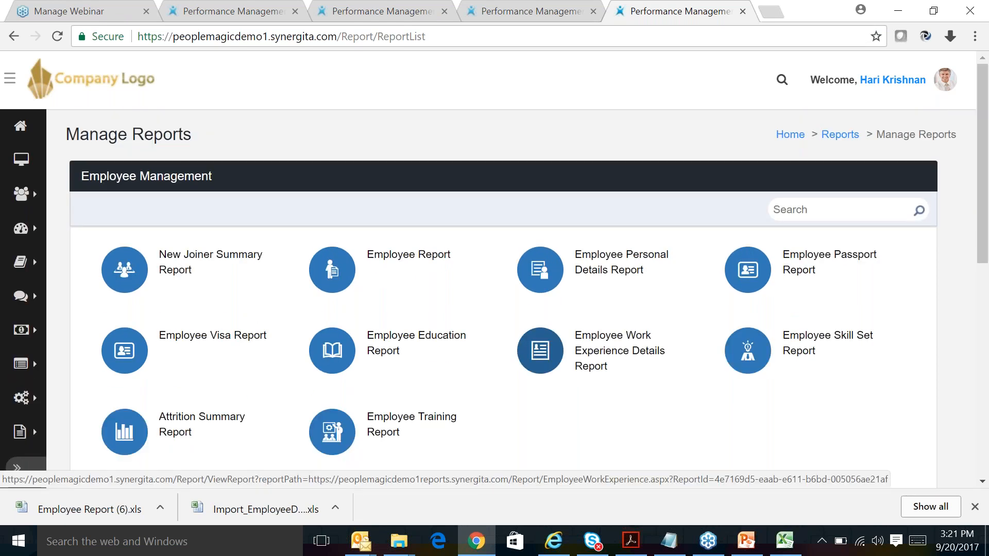